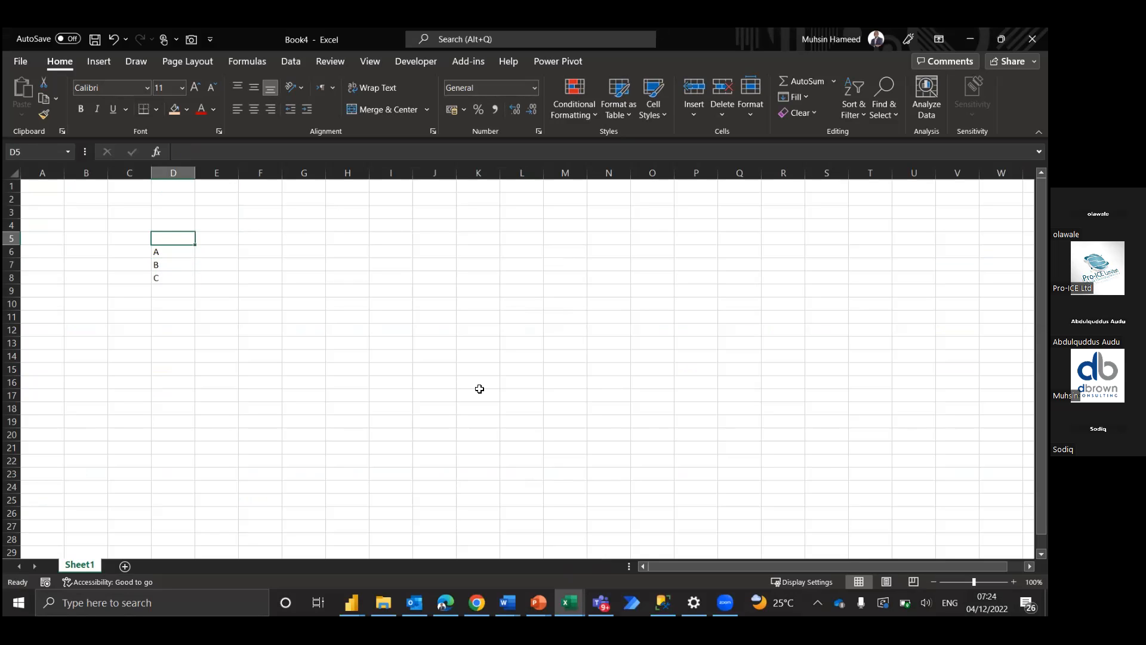
Enter the headers Text in D5 and Value in E5, with values 12, 15 and 13 for A, B and C
{"action": "type", "text": "Text"}
{"action": "key", "text": "Tab"}
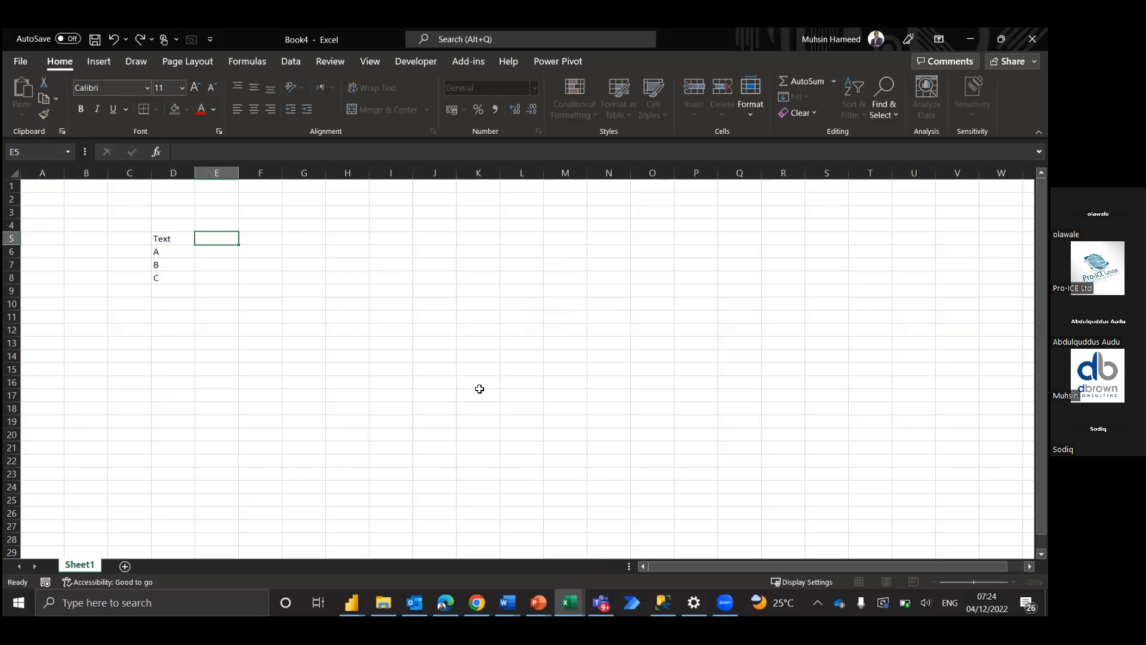
{"action": "type", "text": "Value"}
{"action": "key", "text": "Return"}
{"action": "type", "text": "12"}
{"action": "key", "text": "Return"}
{"action": "type", "text": "15"}
{"action": "key", "text": "Return"}
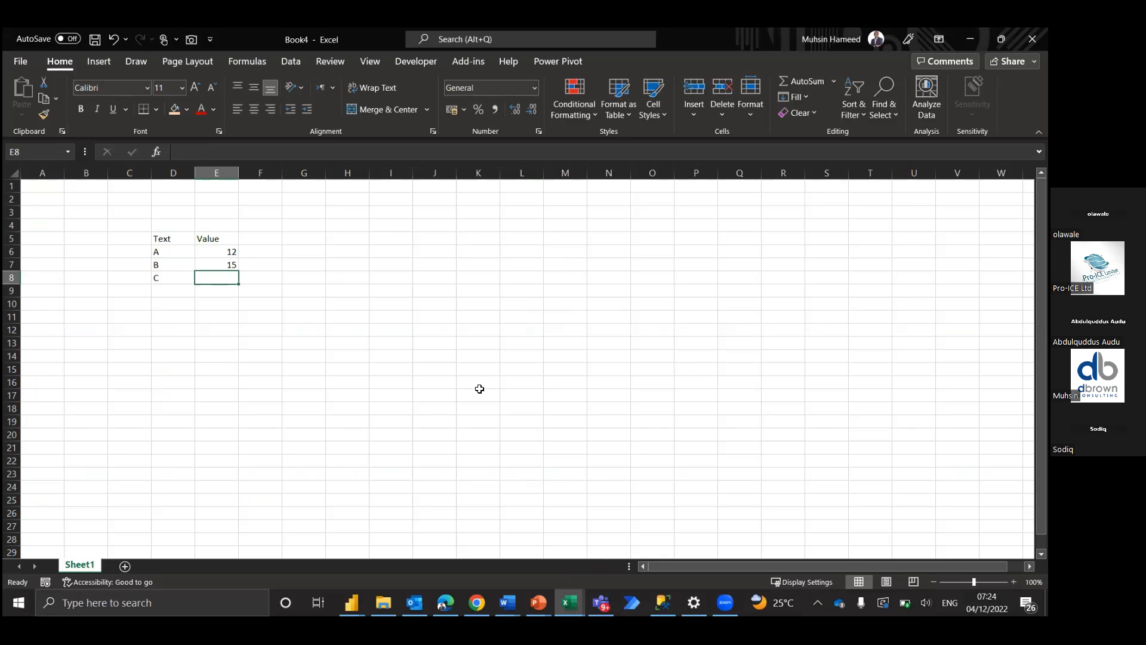
{"action": "type", "text": "13"}
{"action": "key", "text": "Return"}
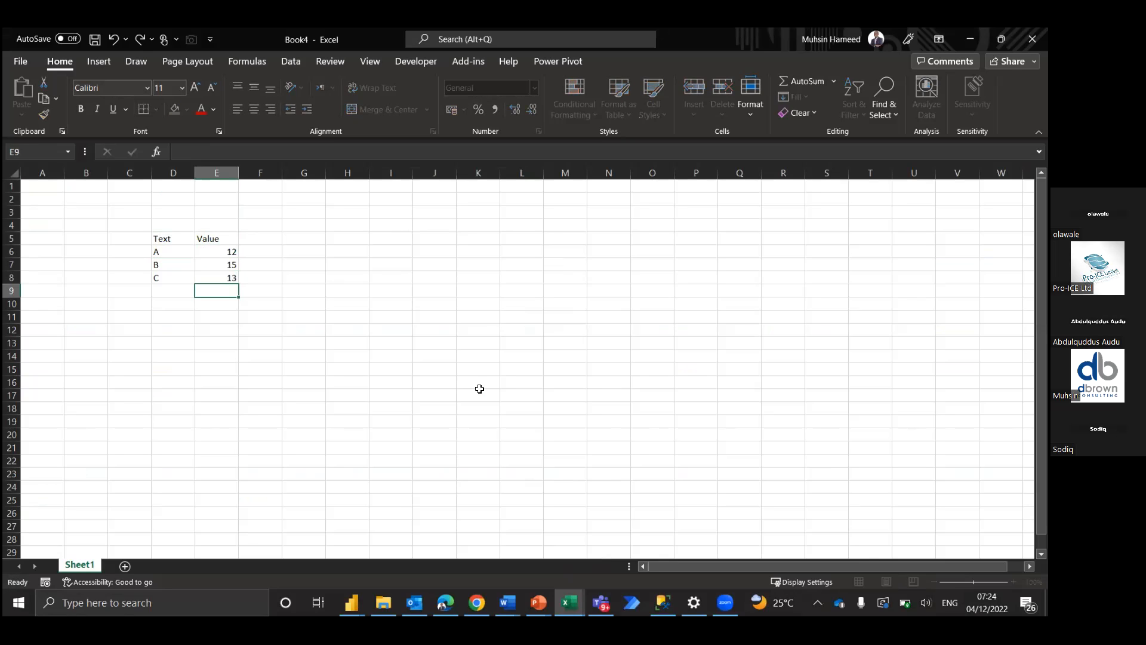
Create a default column chart from the Text and Value table in D5:E8
{"action": "key", "text": "Up"}
{"action": "key", "text": "Up"}
{"action": "key", "text": "Up"}
{"action": "key", "text": "Up"}
{"action": "key", "text": "Left"}
{"action": "key", "text": "shift+Right"}
{"action": "key", "text": "shift+Down"}
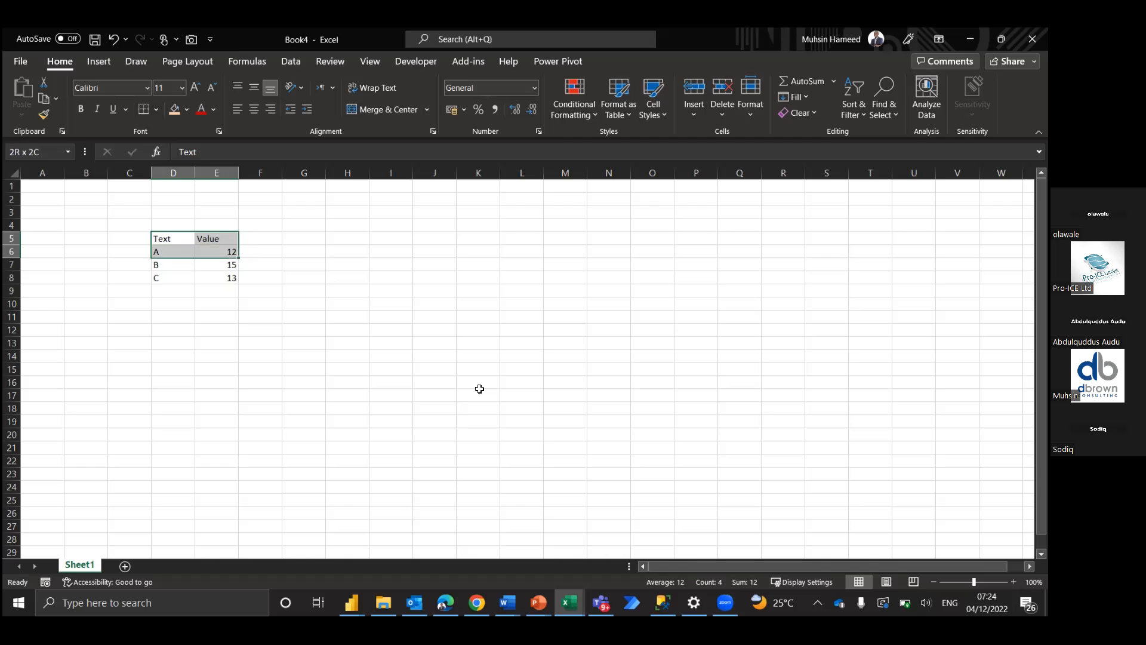
{"action": "key", "text": "shift+Down"}
{"action": "key", "text": "shift+Down"}
{"action": "key", "text": "alt+F1"}
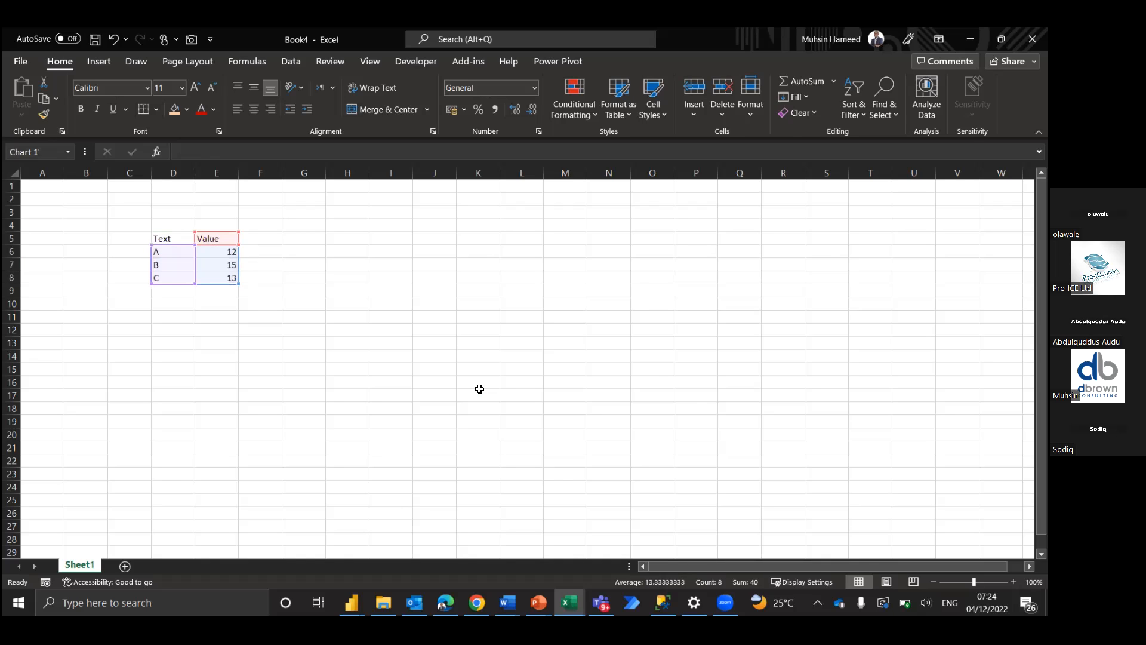
Reposition the column chart beside the data table, covering roughly columns H to O and rows 4 to 18
{"action": "left_click_drag", "start_coordinate": [487, 281], "coordinate": [450, 231]}
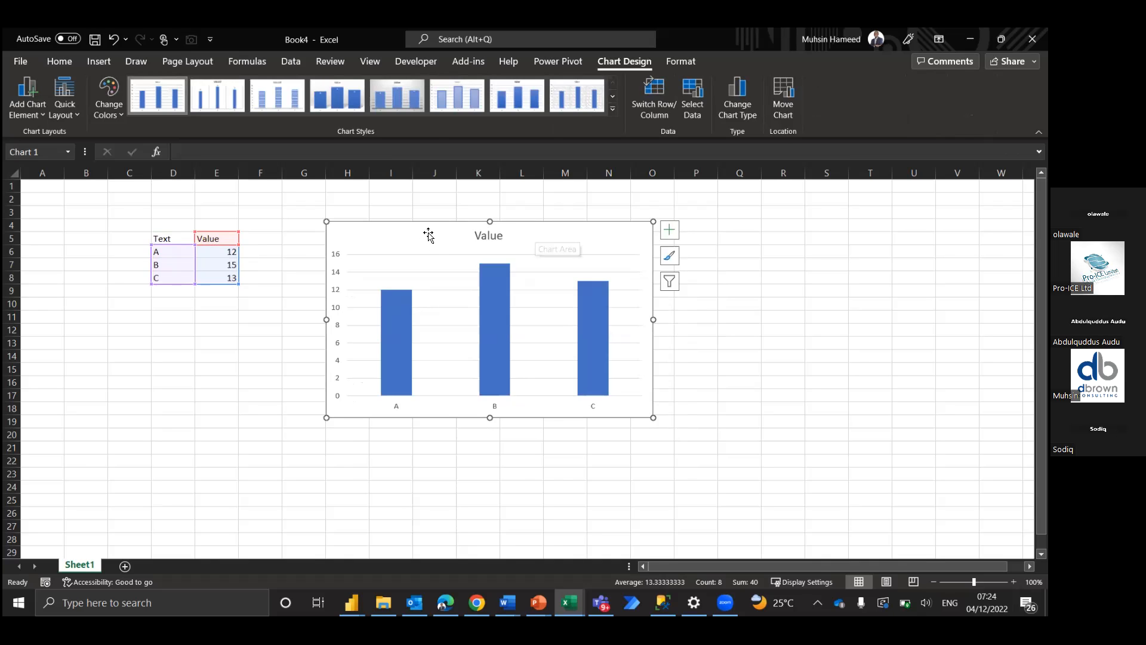
{"action": "mouse_move", "coordinate": [389, 236]}
{"action": "left_mouse_down"}
{"action": "mouse_move", "coordinate": [424, 253]}
{"action": "mouse_move", "coordinate": [414, 252]}
{"action": "mouse_move", "coordinate": [448, 233]}
{"action": "mouse_move", "coordinate": [427, 238]}
{"action": "left_mouse_up"}
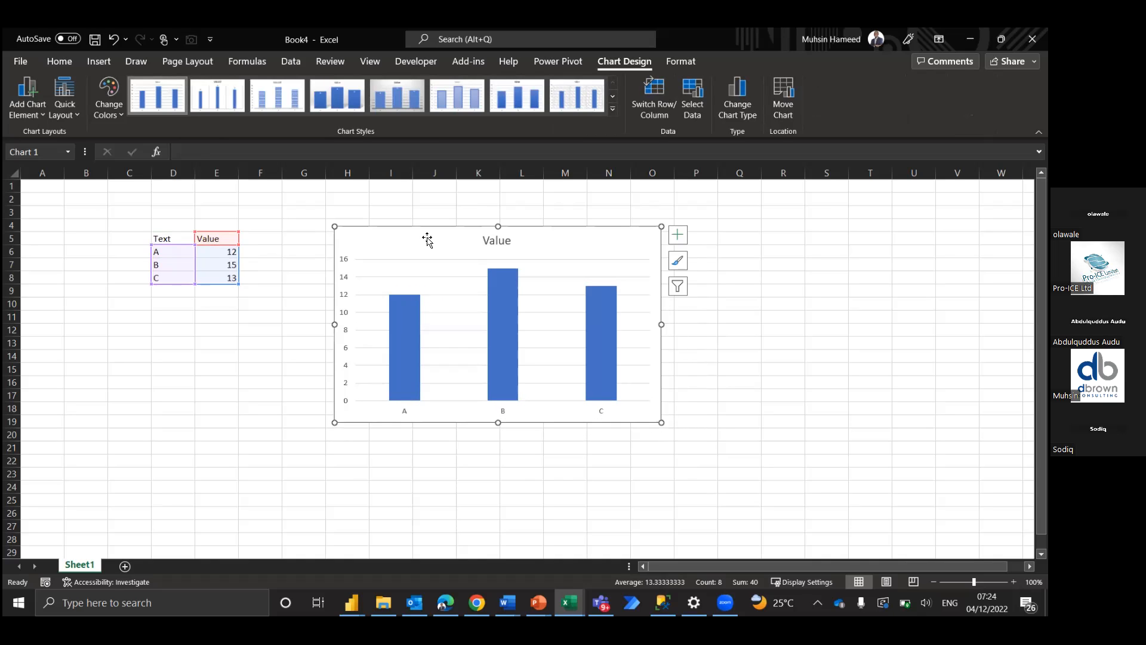
{"action": "mouse_move", "coordinate": [368, 236]}
{"action": "left_mouse_down"}
{"action": "mouse_move", "coordinate": [422, 233]}
{"action": "mouse_move", "coordinate": [392, 229]}
{"action": "left_mouse_up"}
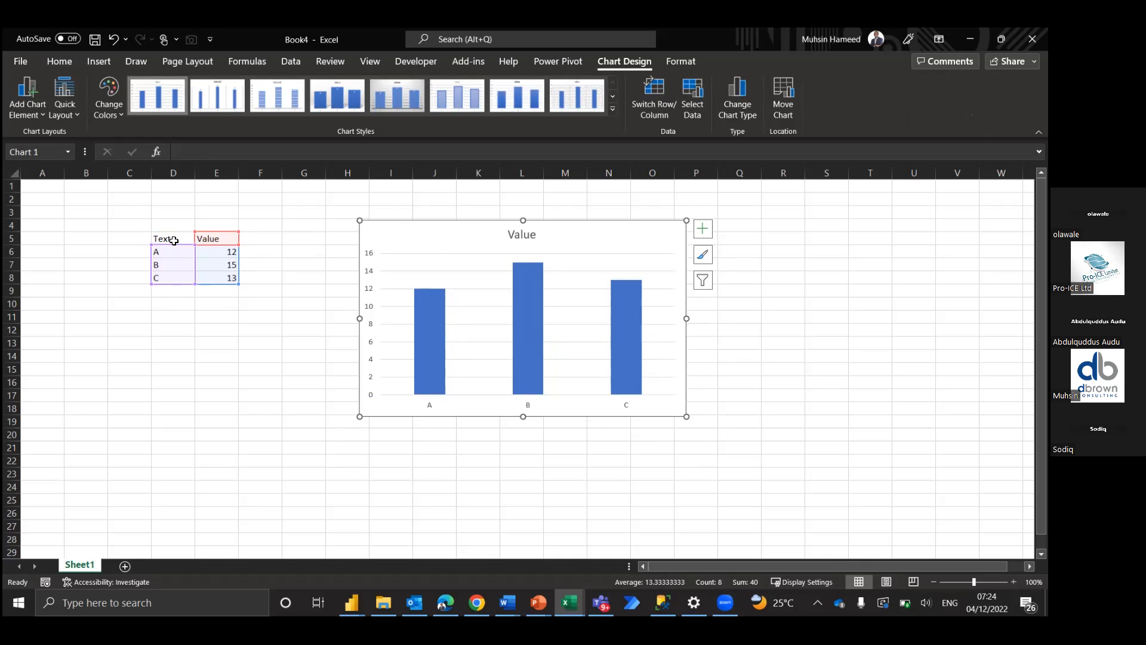
{"action": "left_click_drag", "start_coordinate": [468, 234], "coordinate": [427, 233]}
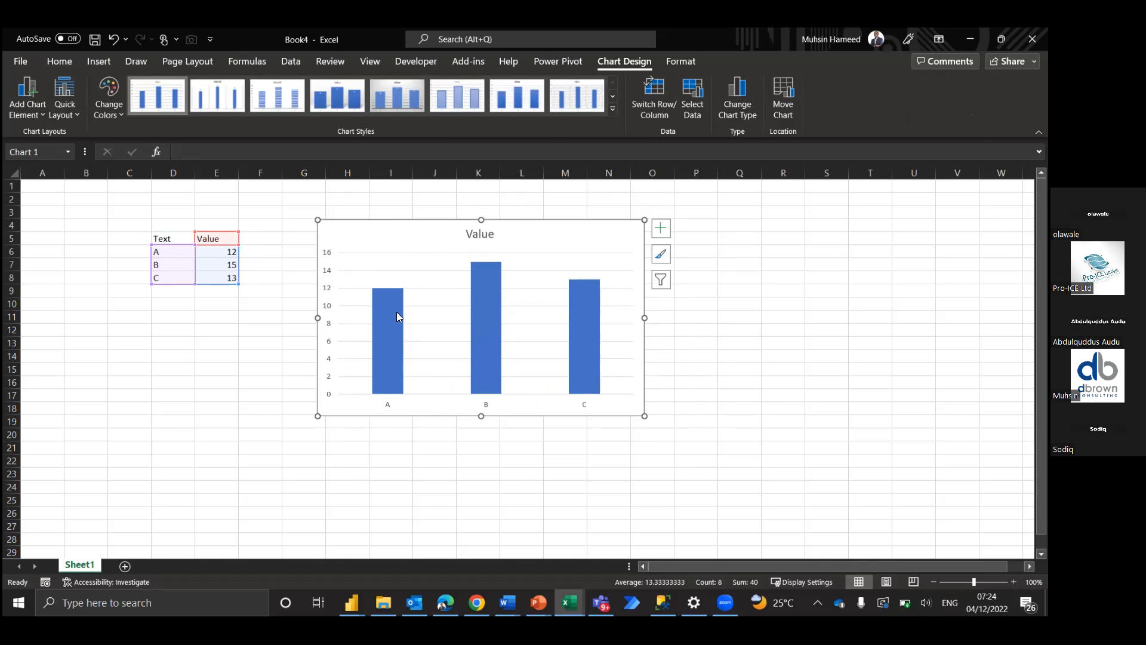
Insert a blank 2-D pie chart with no data selected and place it beside the column chart, around columns P to W
{"action": "left_click", "coordinate": [755, 382]}
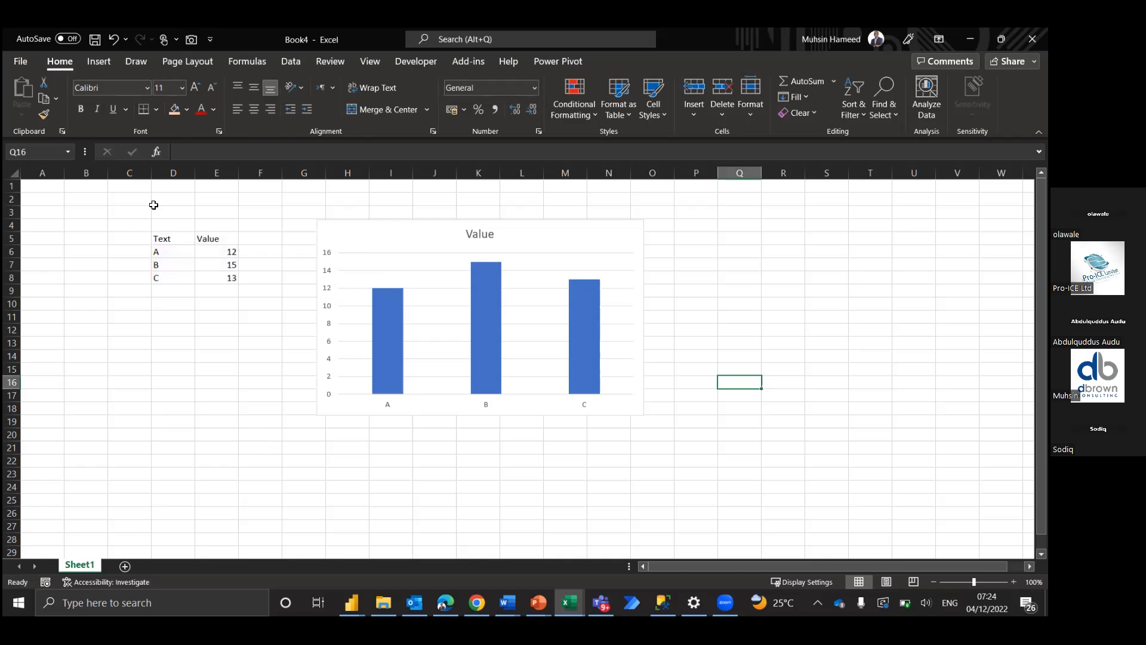
{"action": "left_click", "coordinate": [91, 65]}
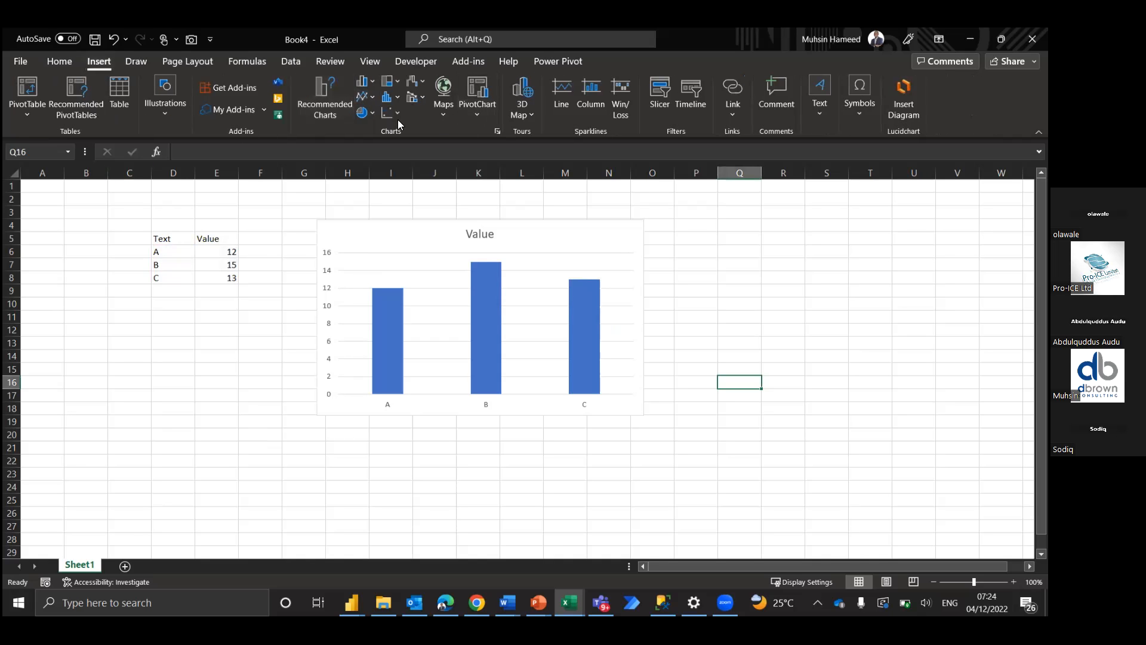
{"action": "left_click", "coordinate": [361, 112]}
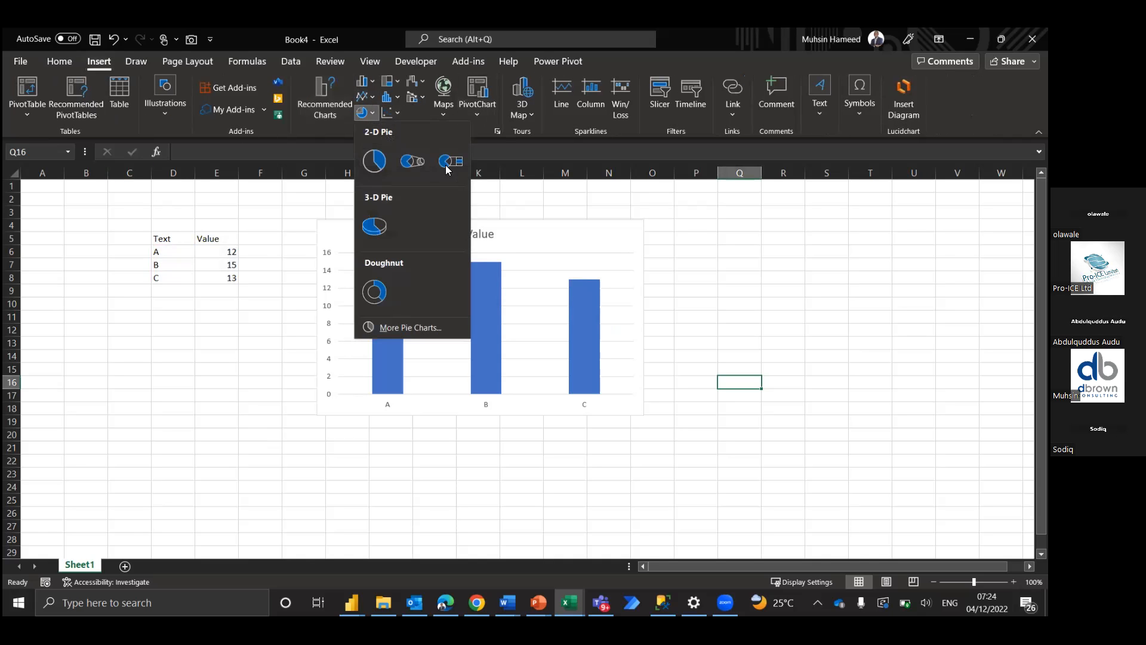
{"action": "left_click", "coordinate": [371, 164]}
{"action": "left_click_drag", "start_coordinate": [589, 288], "coordinate": [890, 250]}
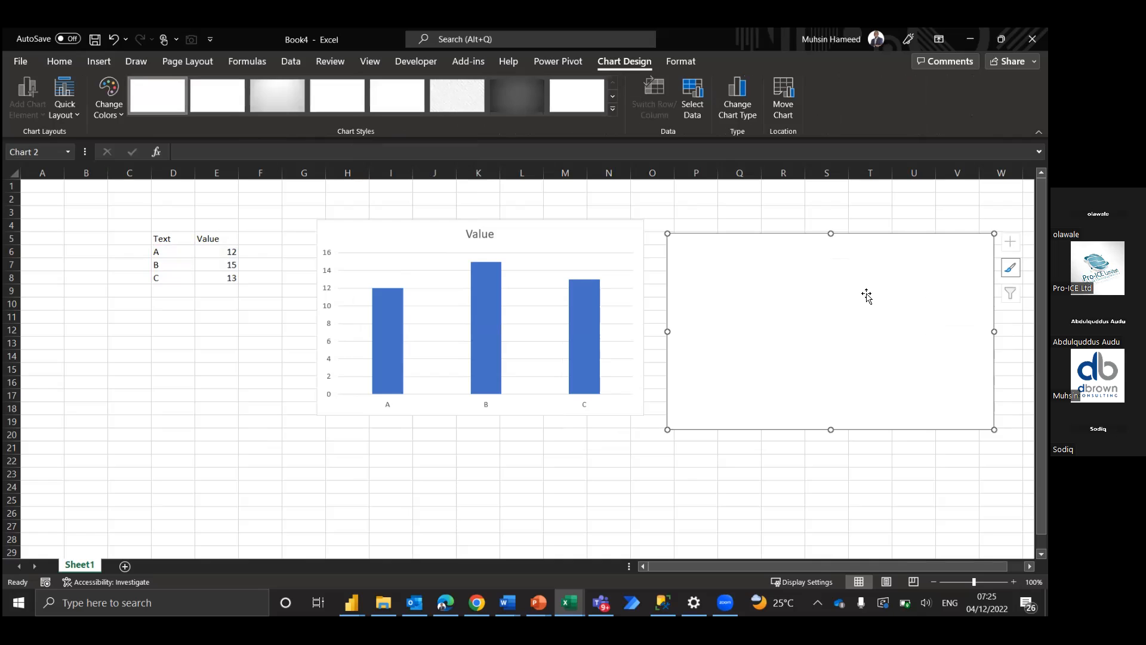
{"action": "left_click_drag", "start_coordinate": [824, 265], "coordinate": [814, 227]}
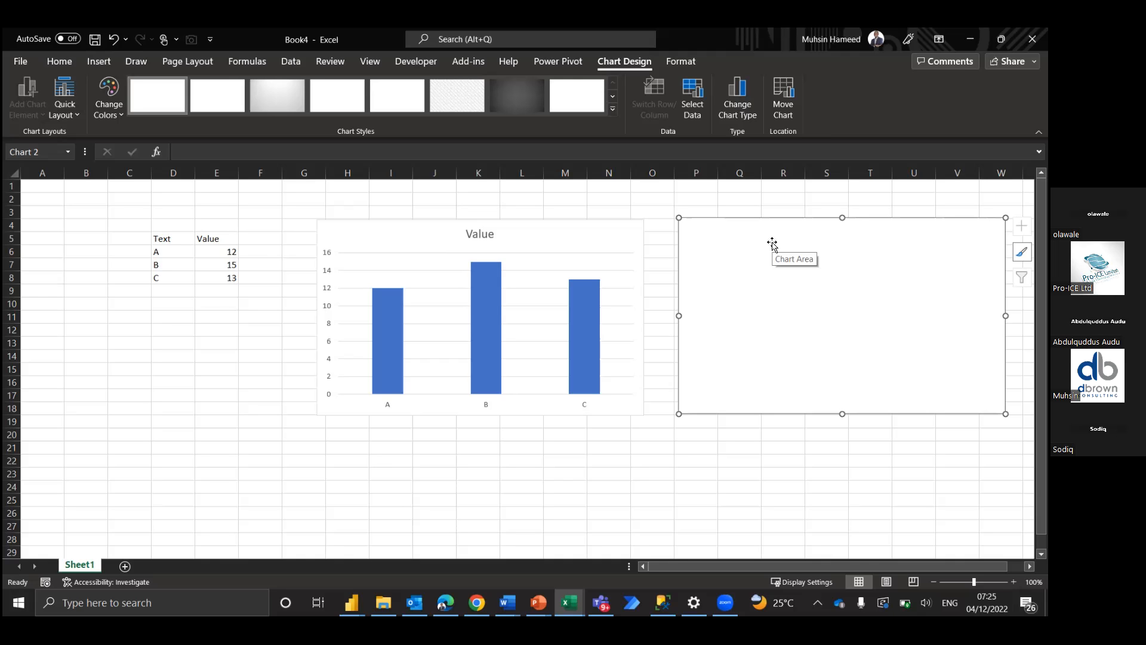
{"action": "left_click", "coordinate": [578, 449]}
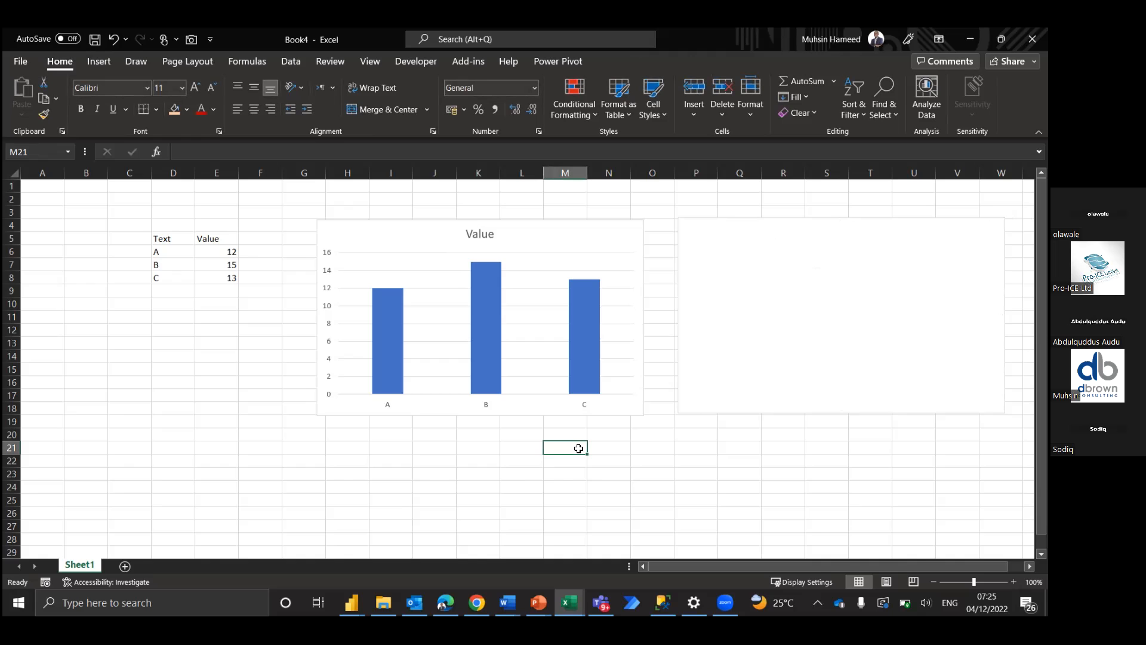
Add a new worksheet and enter Tables in E8 and Charts in E9
{"action": "scroll", "coordinate": [578, 449], "scroll_direction": "up", "scroll_amount": 4}
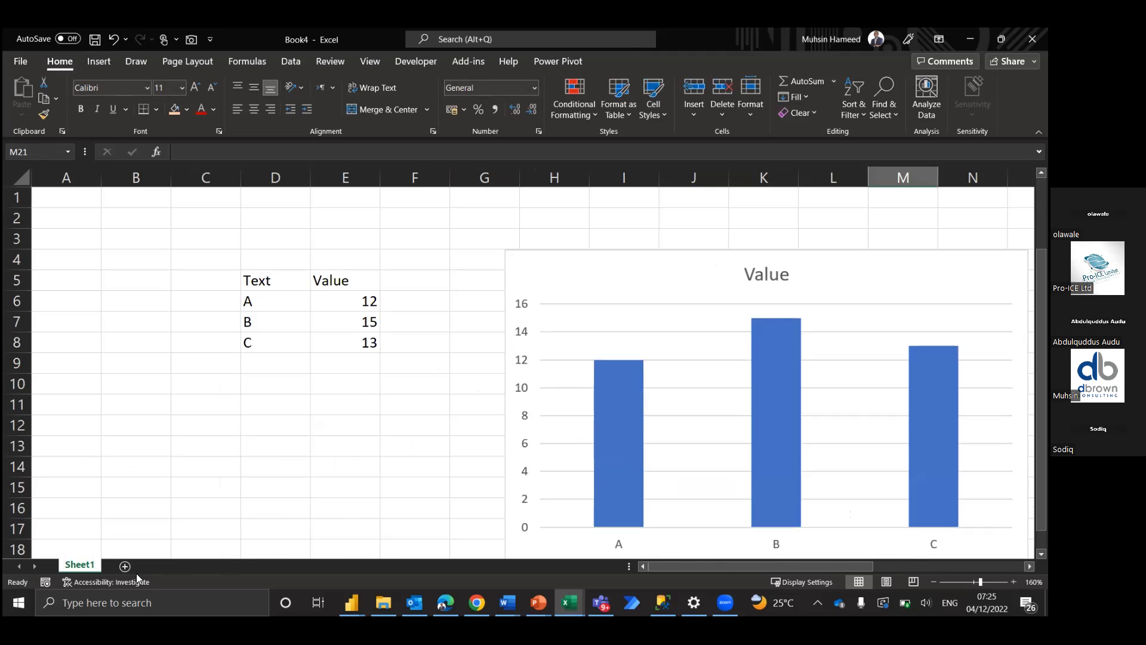
{"action": "left_click", "coordinate": [124, 566]}
{"action": "left_click", "coordinate": [362, 310]}
{"action": "scroll", "coordinate": [361, 310], "scroll_direction": "up", "scroll_amount": 3}
{"action": "key", "text": "Left"}
{"action": "key", "text": "Left"}
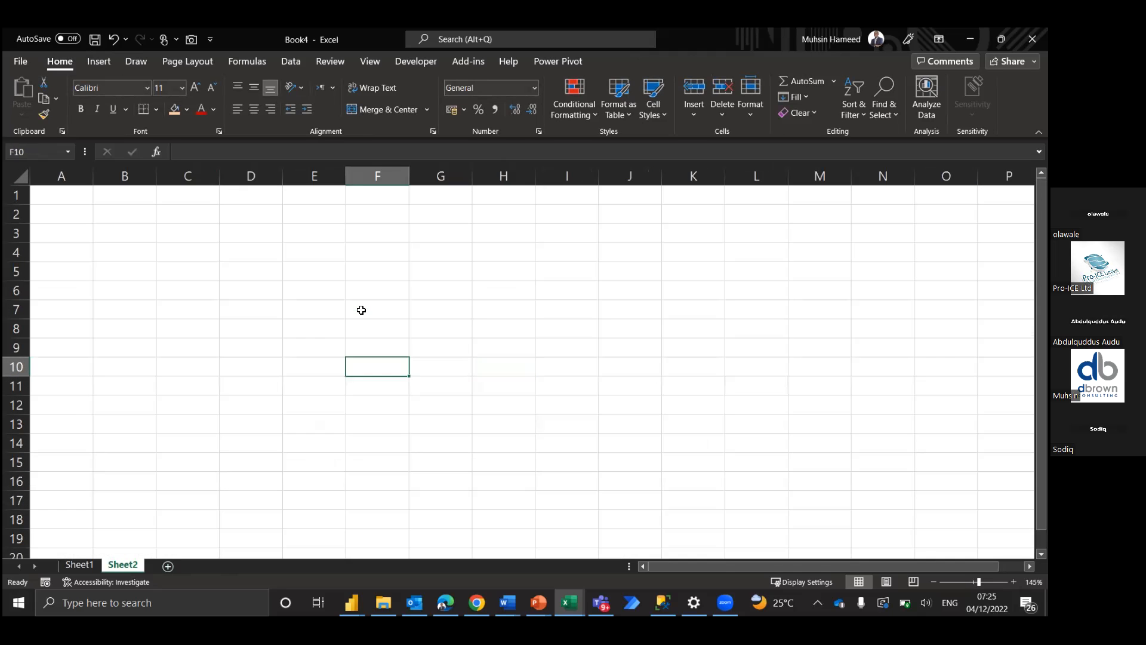
{"action": "key", "text": "Left"}
{"action": "key", "text": "Up"}
{"action": "key", "text": "Up"}
{"action": "type", "text": "Tables"}
{"action": "key", "text": "Return"}
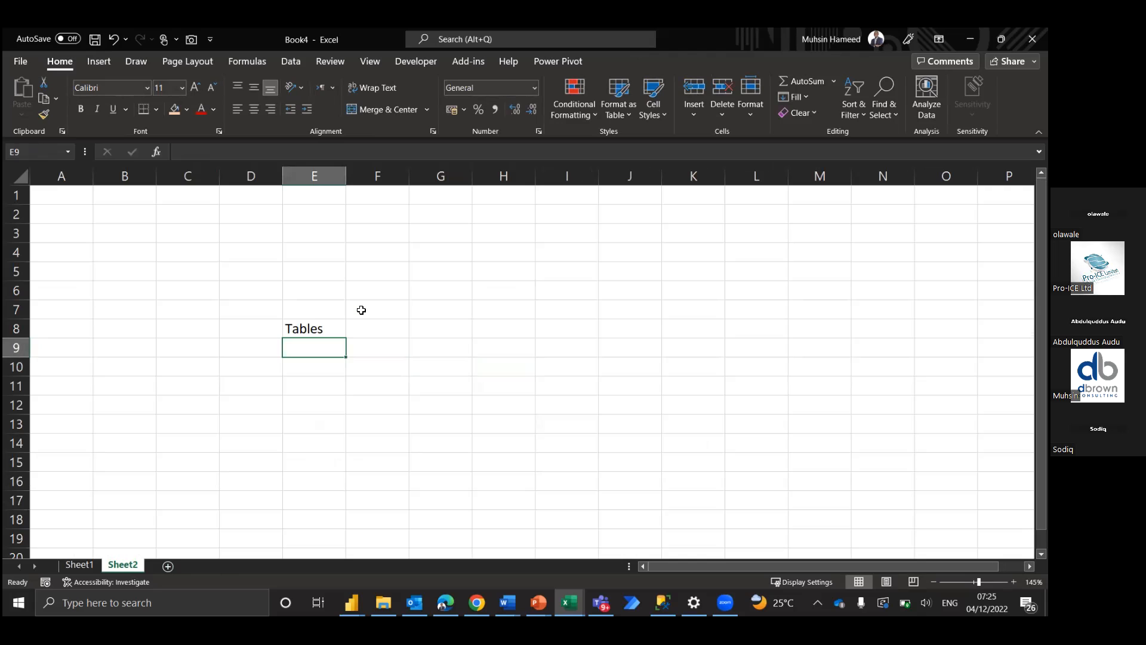
{"action": "type", "text": "Charts"}
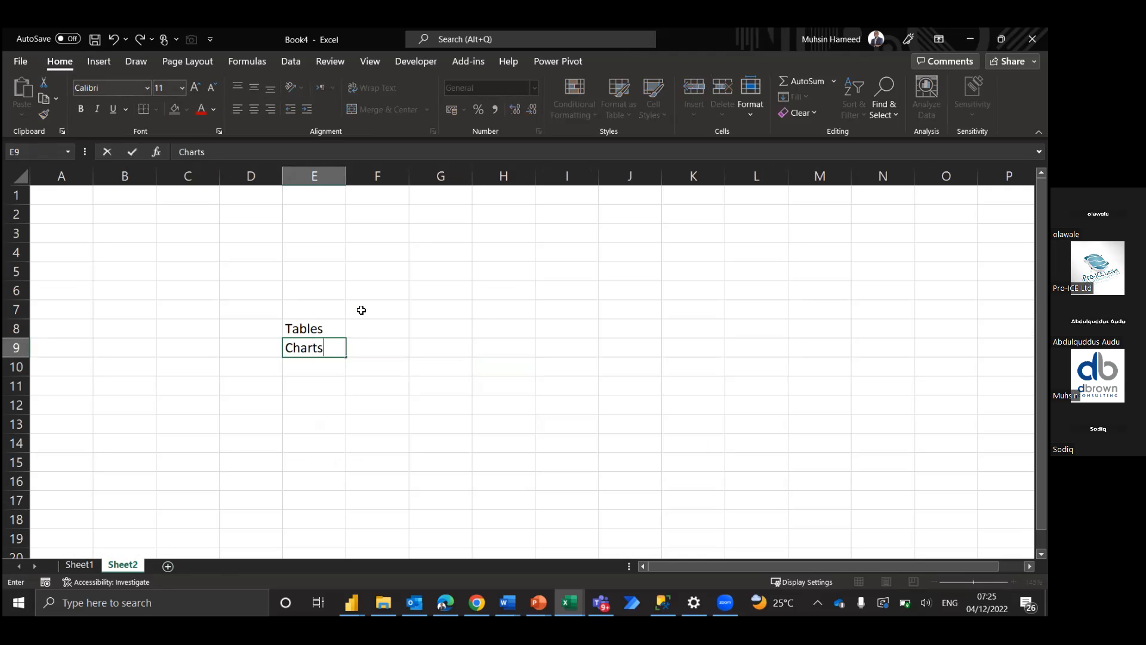
{"action": "key", "text": "Return"}
Move the Charts entry from E9 to F8, so it sits beside Tables
{"action": "key", "text": "Up"}
{"action": "key", "text": "Up"}
{"action": "key", "text": "Up"}
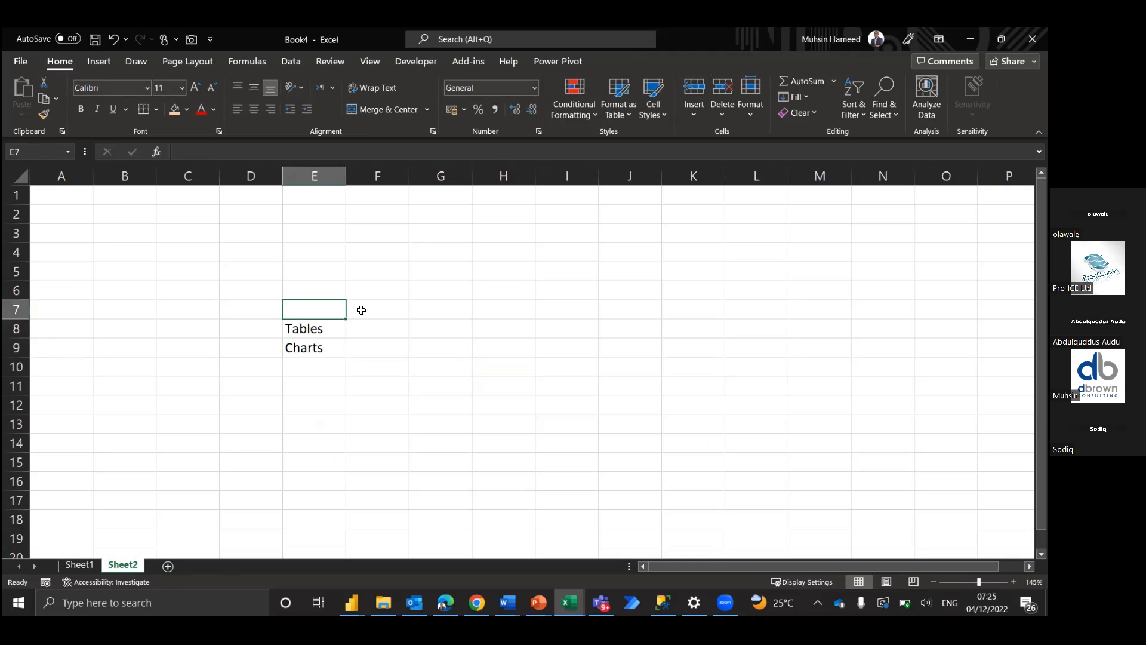
{"action": "key", "text": "Down"}
{"action": "key", "text": "Down"}
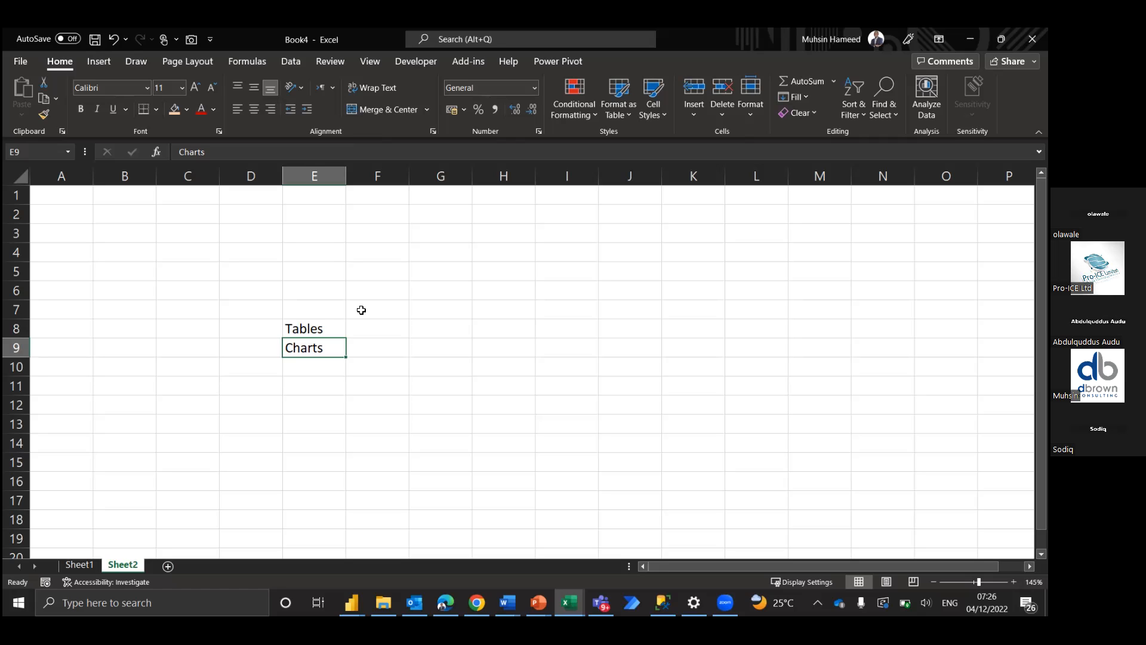
{"action": "key", "text": "Right"}
{"action": "key", "text": "Left"}
{"action": "key", "text": "Up"}
{"action": "key", "text": "Down"}
{"action": "key", "text": "ctrl+x"}
{"action": "key", "text": "Right"}
{"action": "key", "text": "Up"}
{"action": "key", "text": "ctrl+v"}
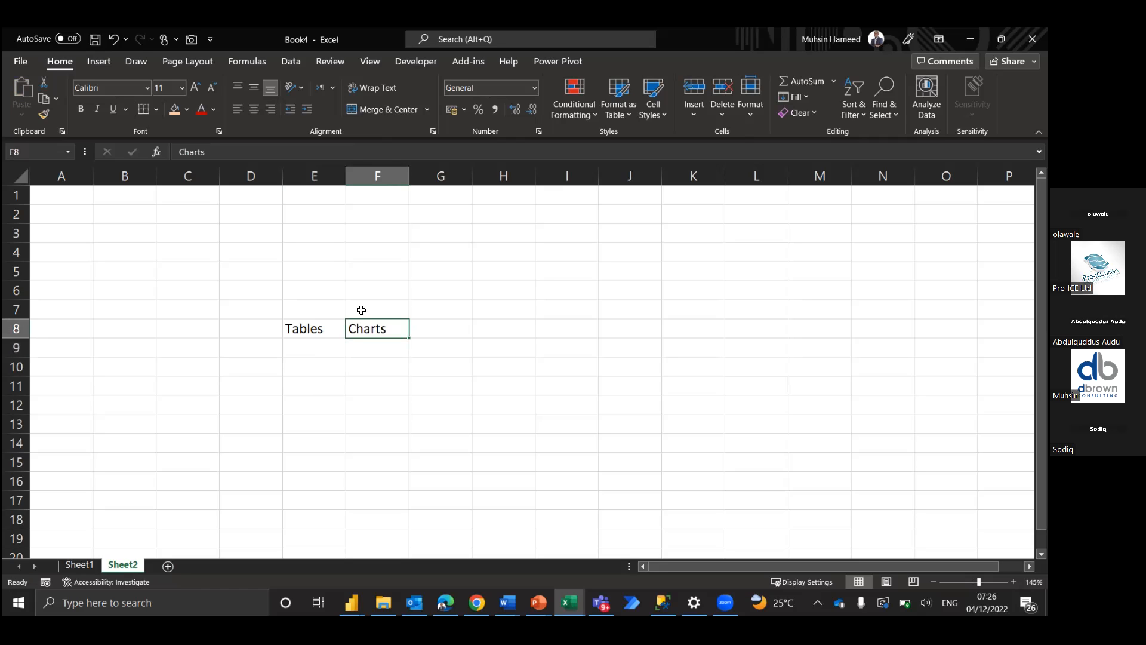
Enter Precision in E9, under the Tables header
{"action": "key", "text": "Down"}
{"action": "key", "text": "Left"}
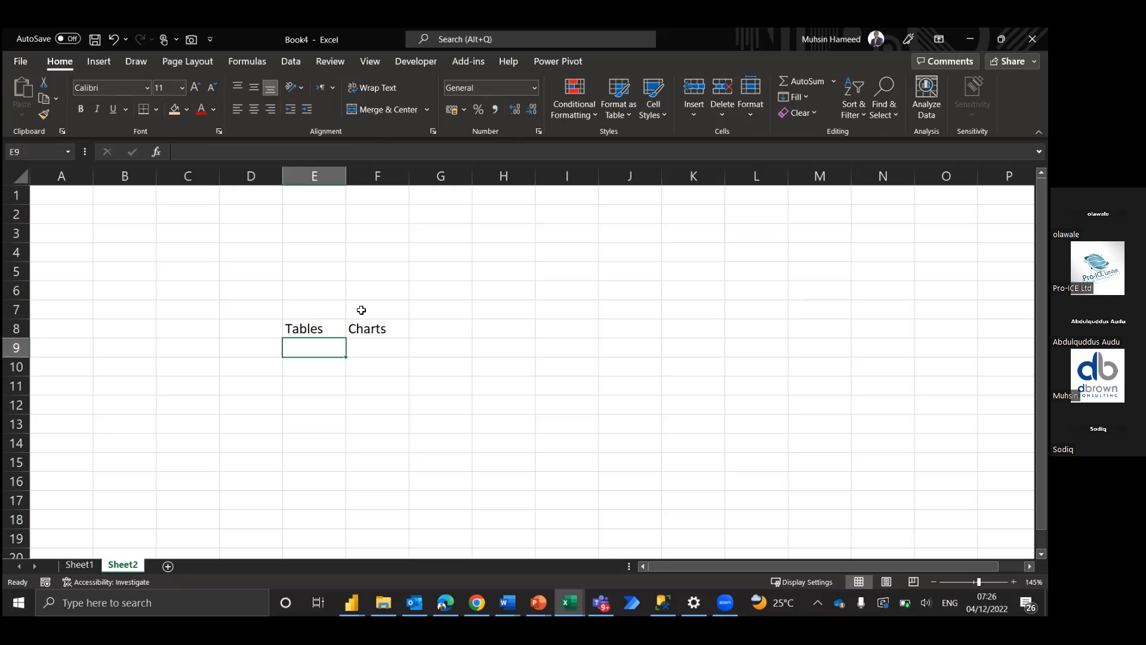
{"action": "type", "text": "Prci"}
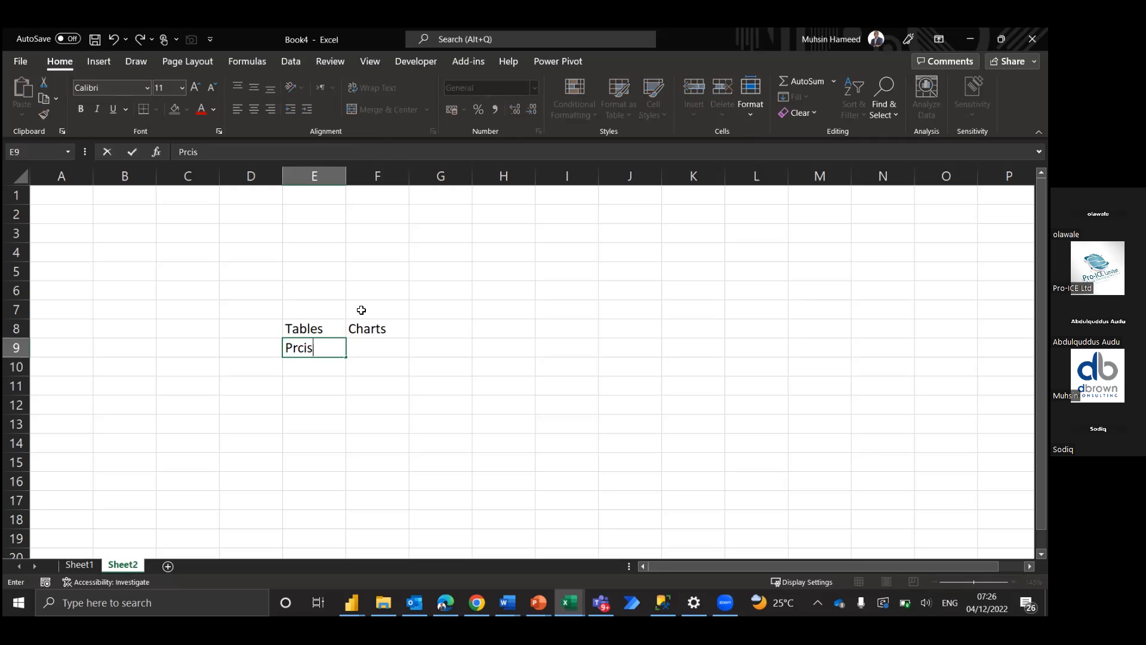
{"action": "key", "text": "BackSpace"}
{"action": "key", "text": "BackSpace"}
{"action": "type", "text": "ecison"}
{"action": "key", "text": "BackSpace"}
{"action": "key", "text": "BackSpace"}
{"action": "type", "text": "ion"}
{"action": "key", "text": "Return"}
Make the Tables and Charts headers in E8:F8 bold
{"action": "key", "text": "Up"}
{"action": "key", "text": "Up"}
{"action": "key", "text": "shift+Right"}
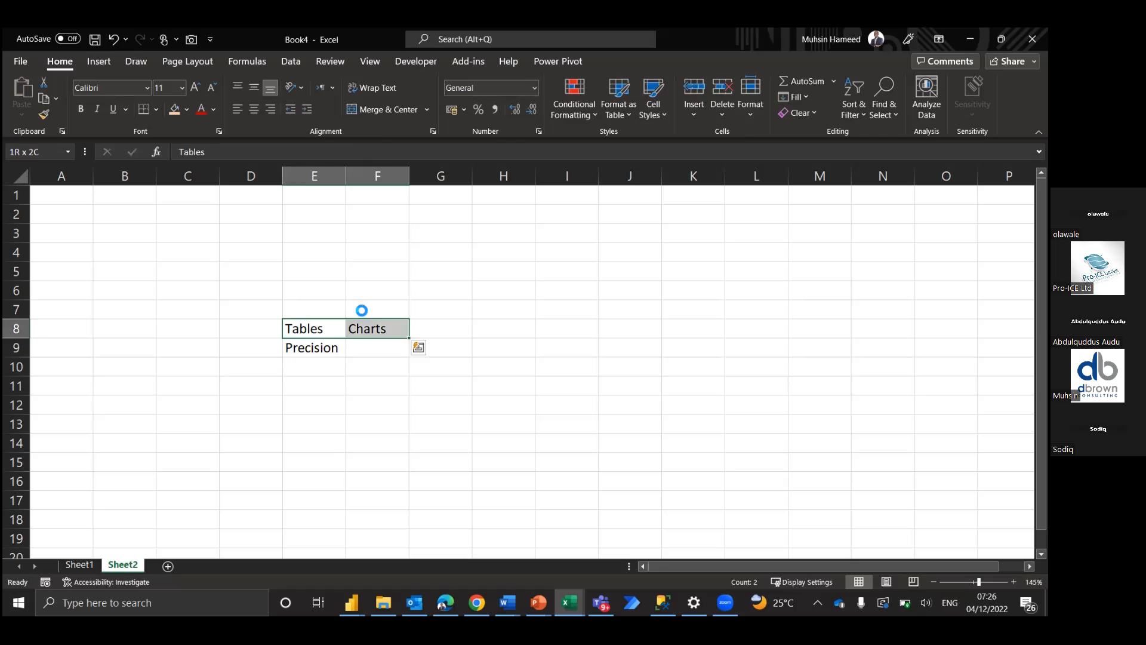
{"action": "key", "text": "ctrl+b"}
{"action": "key", "text": "Down"}
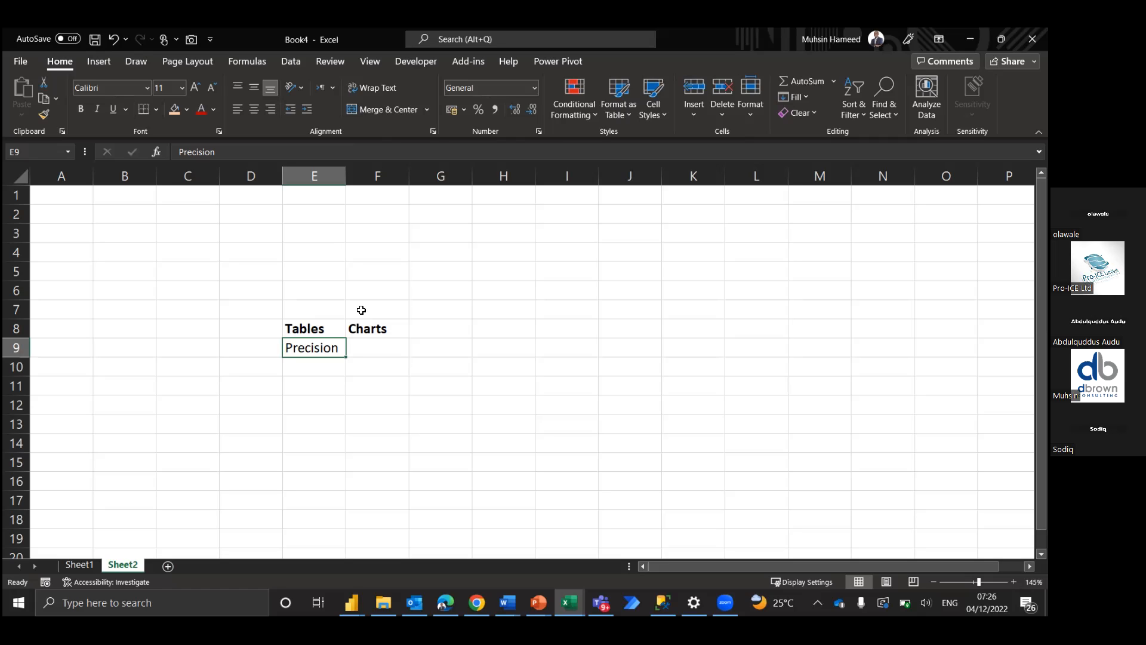
Enter "Comparison based on precise values" in E10, below Precision
{"action": "key", "text": "Return"}
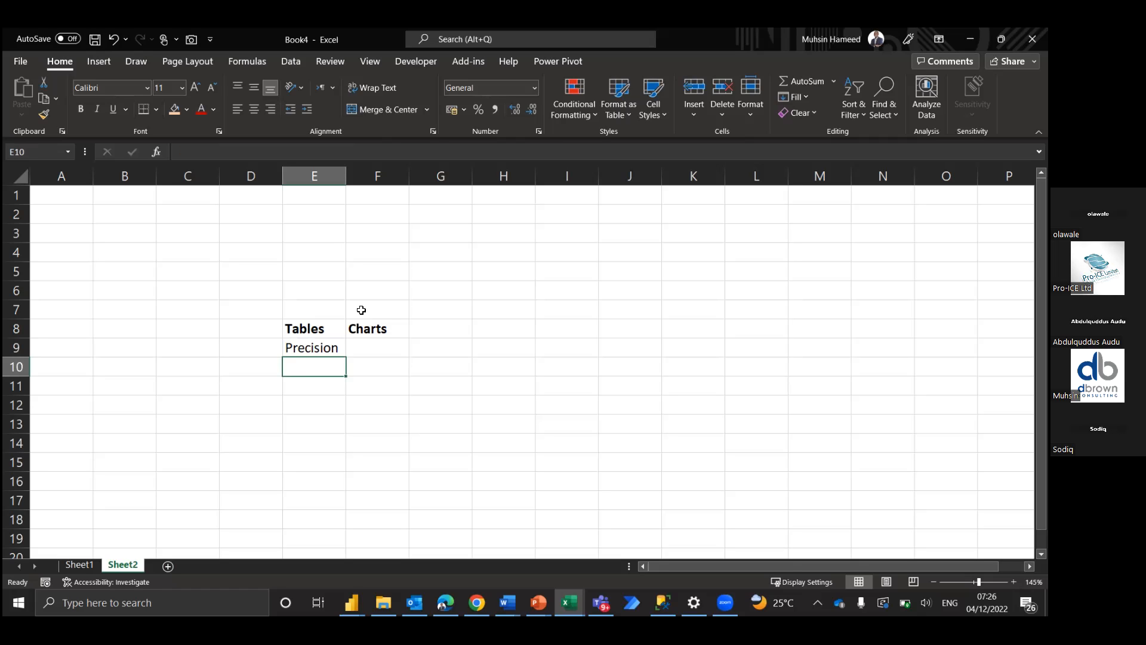
{"action": "type", "text": "Compariozn"}
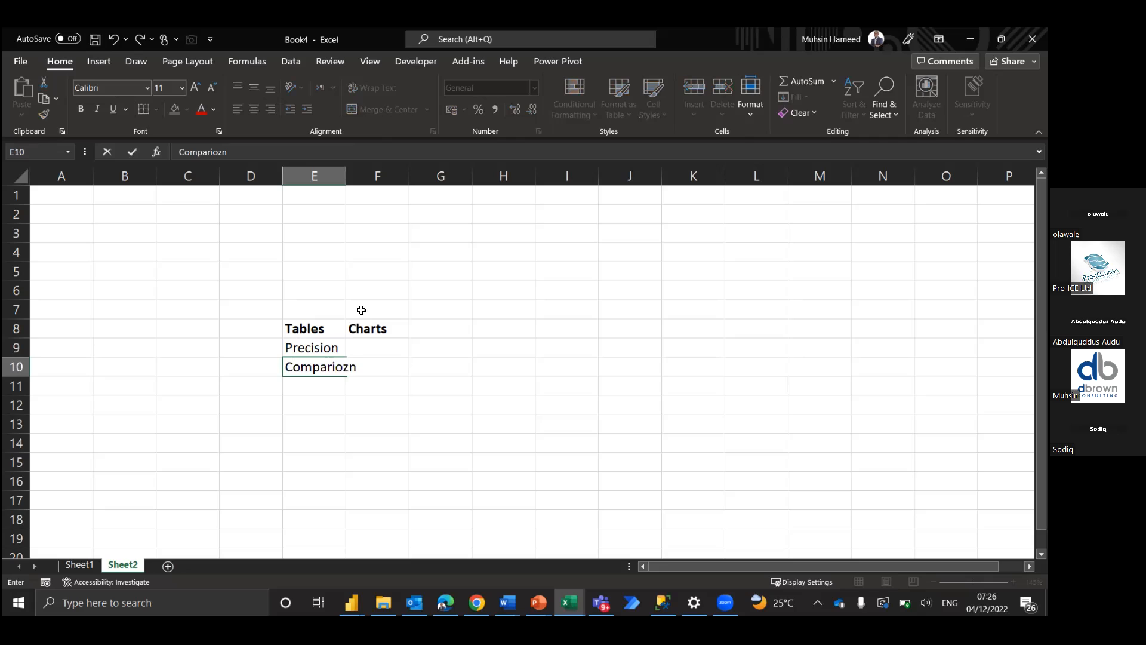
{"action": "key", "text": "BackSpace"}
{"action": "key", "text": "BackSpace"}
{"action": "key", "text": "BackSpace"}
{"action": "type", "text": "zon"}
{"action": "key", "text": "BackSpace"}
{"action": "key", "text": "BackSpace"}
{"action": "key", "text": "BackSpace"}
{"action": "key", "text": "BackSpace"}
{"action": "type", "text": "son based on"}
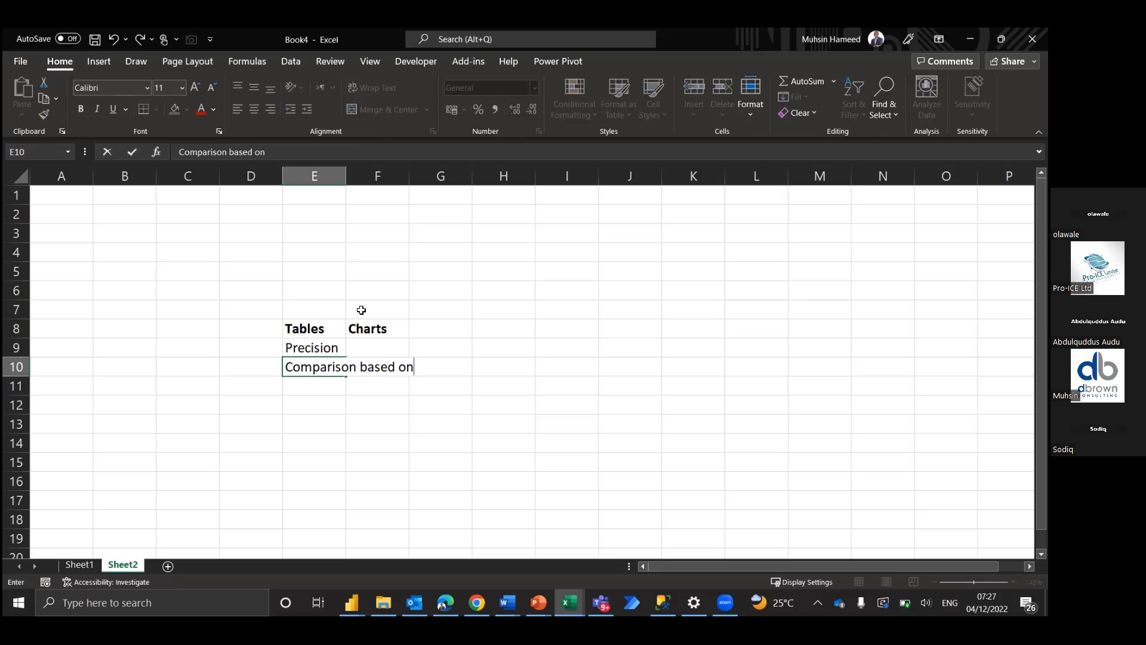
{"action": "type", "text": " precise values"}
{"action": "key", "text": "Return"}
Enter the header Regions in K7, away from the Tables and Charts list
{"action": "key", "text": "Up"}
{"action": "key", "text": "Up"}
{"action": "key", "text": "Up"}
{"action": "key", "text": "Up"}
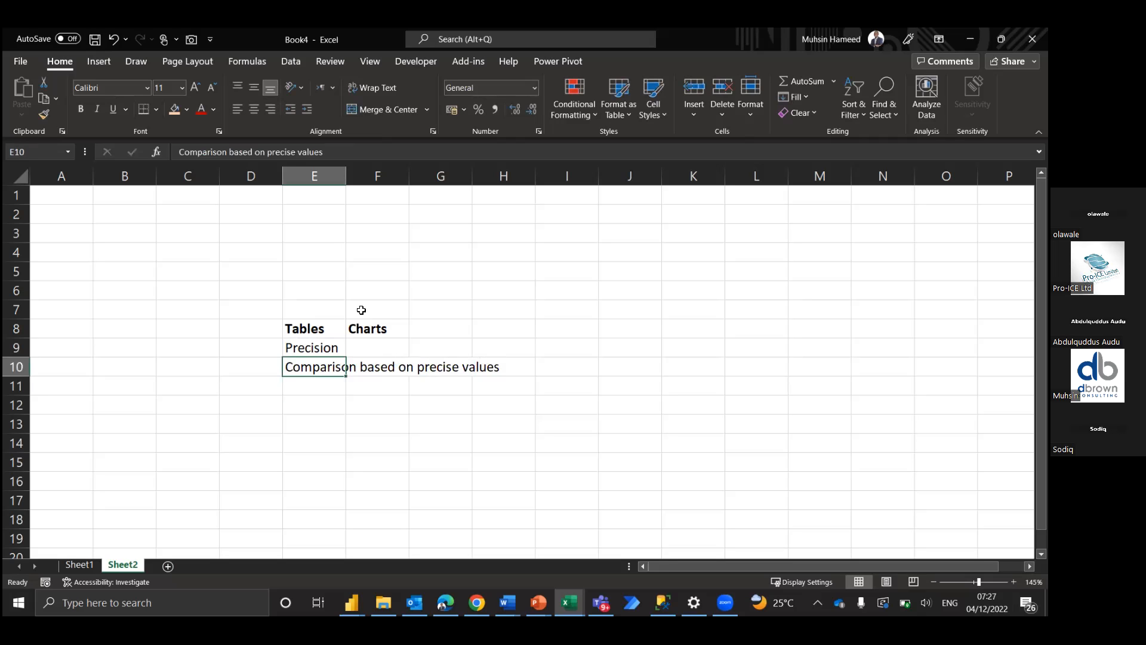
{"action": "key", "text": "Right"}
{"action": "key", "text": "Right"}
{"action": "key", "text": "Right"}
{"action": "key", "text": "Right"}
{"action": "key", "text": "Right"}
{"action": "key", "text": "Right"}
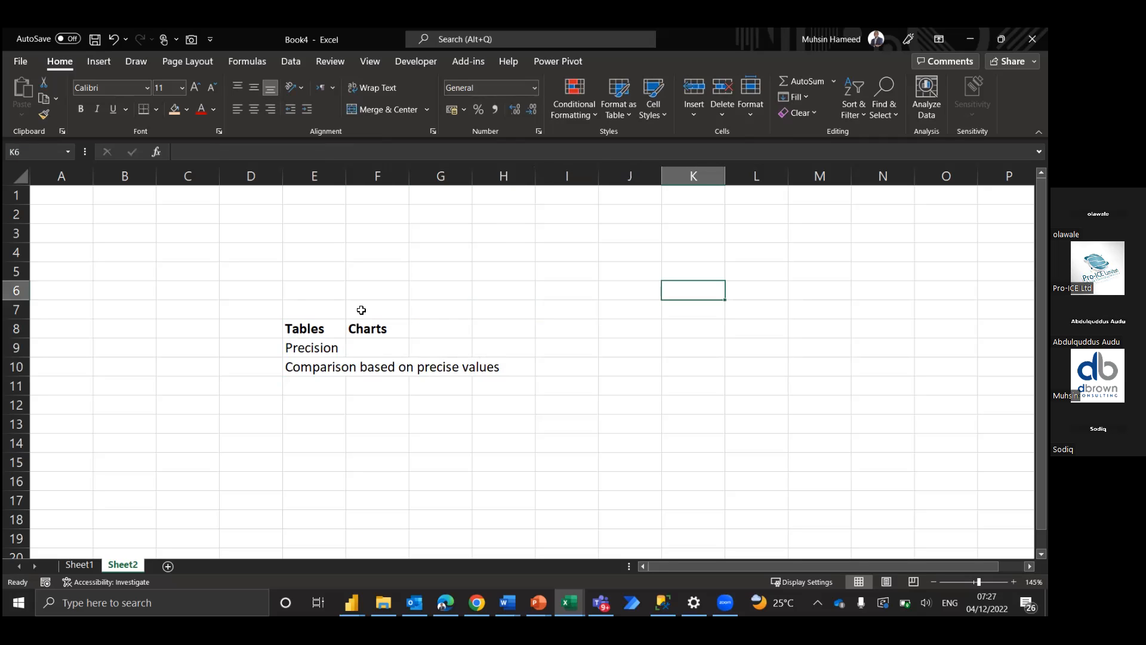
{"action": "type", "text": "Regions"}
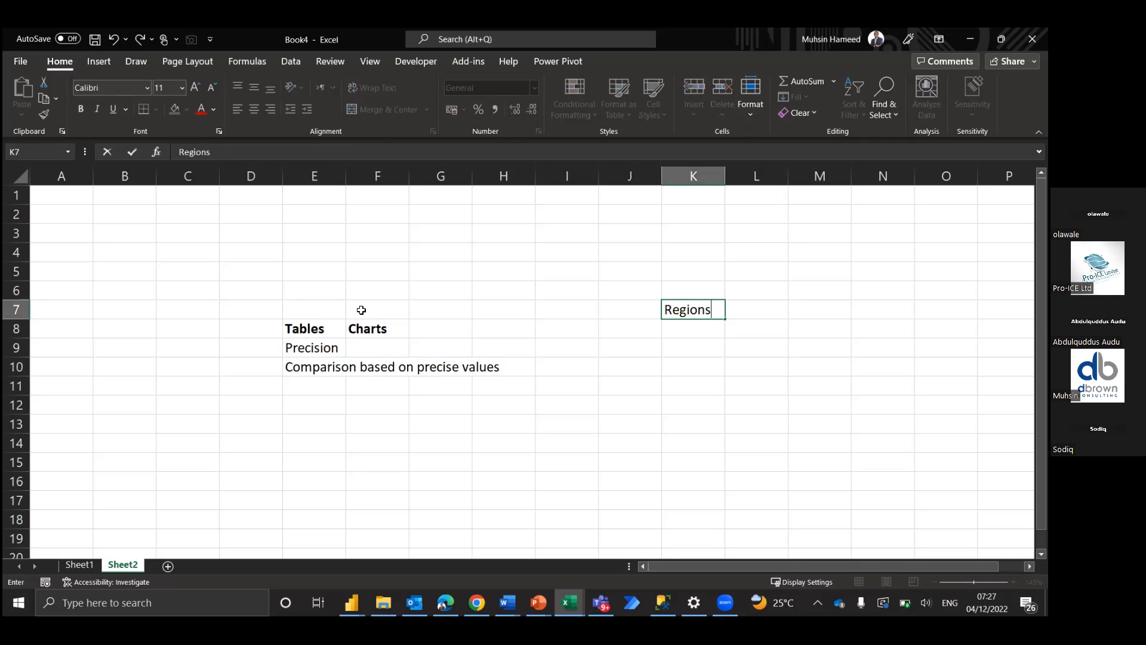
{"action": "key", "text": "Return"}
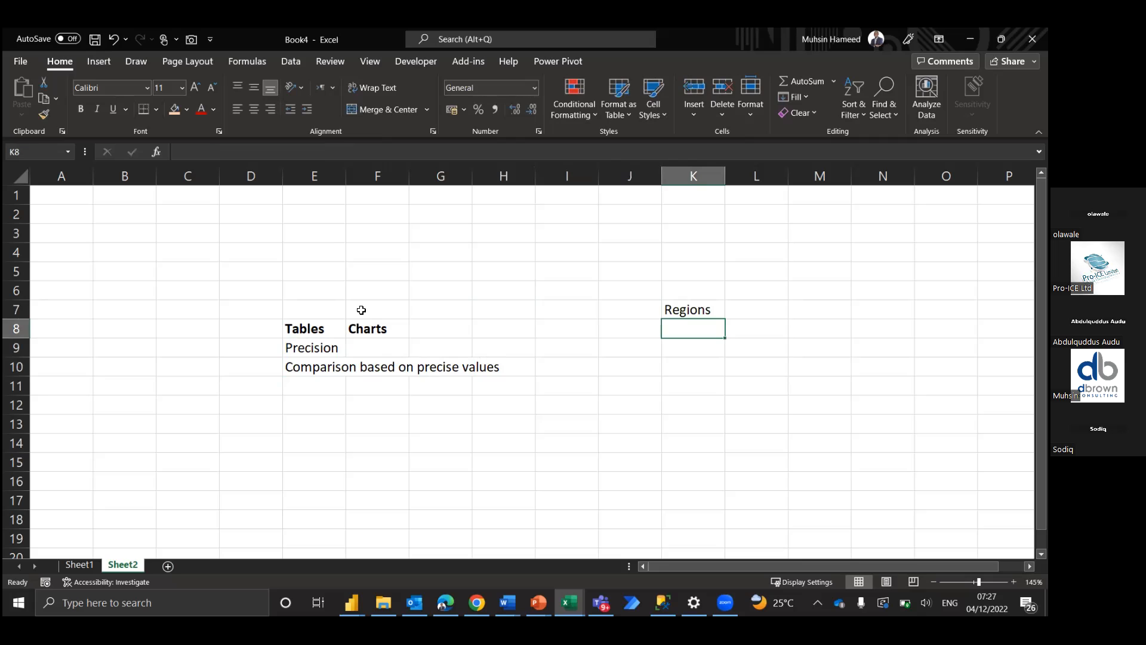
Enter the headers Product A in L7 and Product B in M7, beside Regions
{"action": "type", "text": "Pro"}
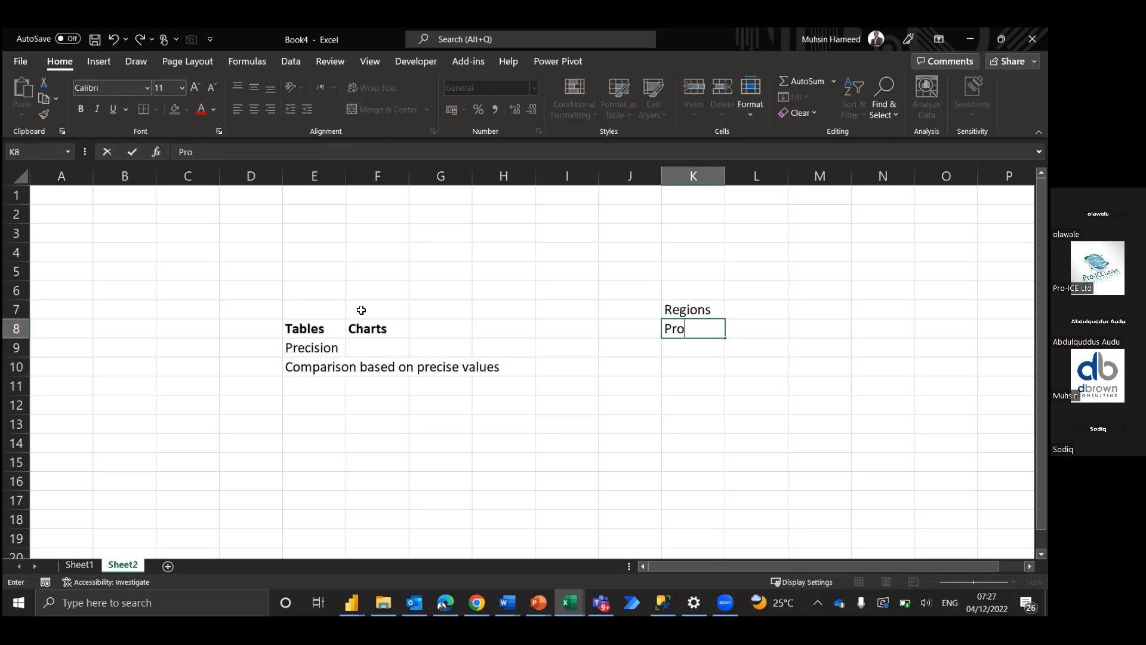
{"action": "key", "text": "Escape"}
{"action": "key", "text": "Up"}
{"action": "key", "text": "Right"}
{"action": "type", "text": "Pr"}
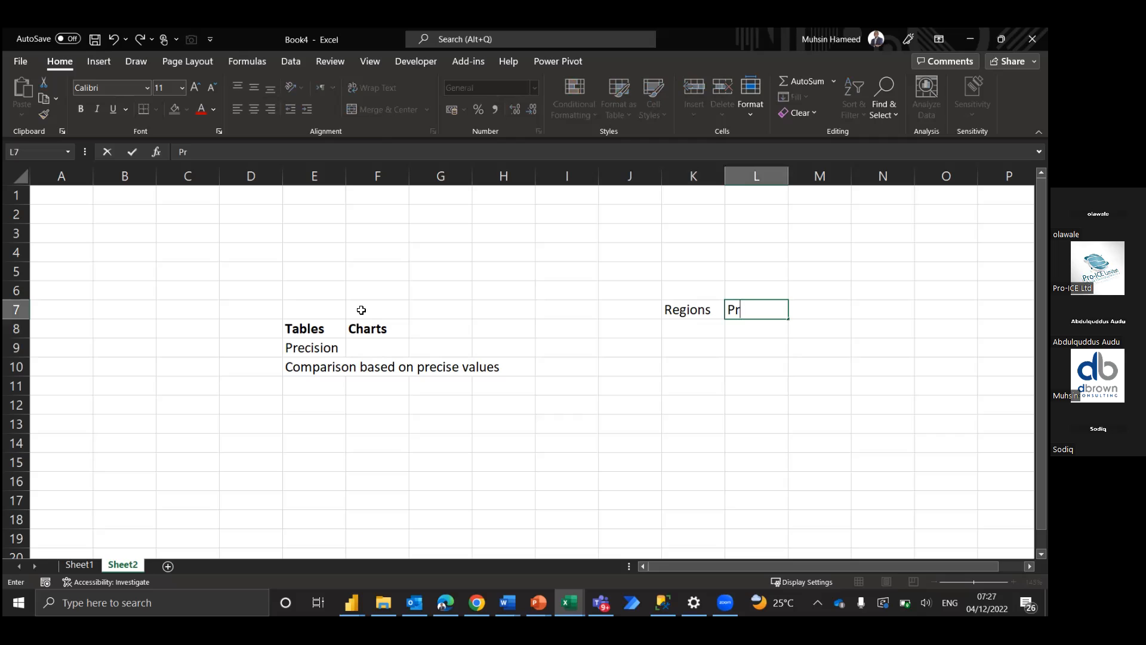
{"action": "type", "text": "oduct A"}
{"action": "key", "text": "Tab"}
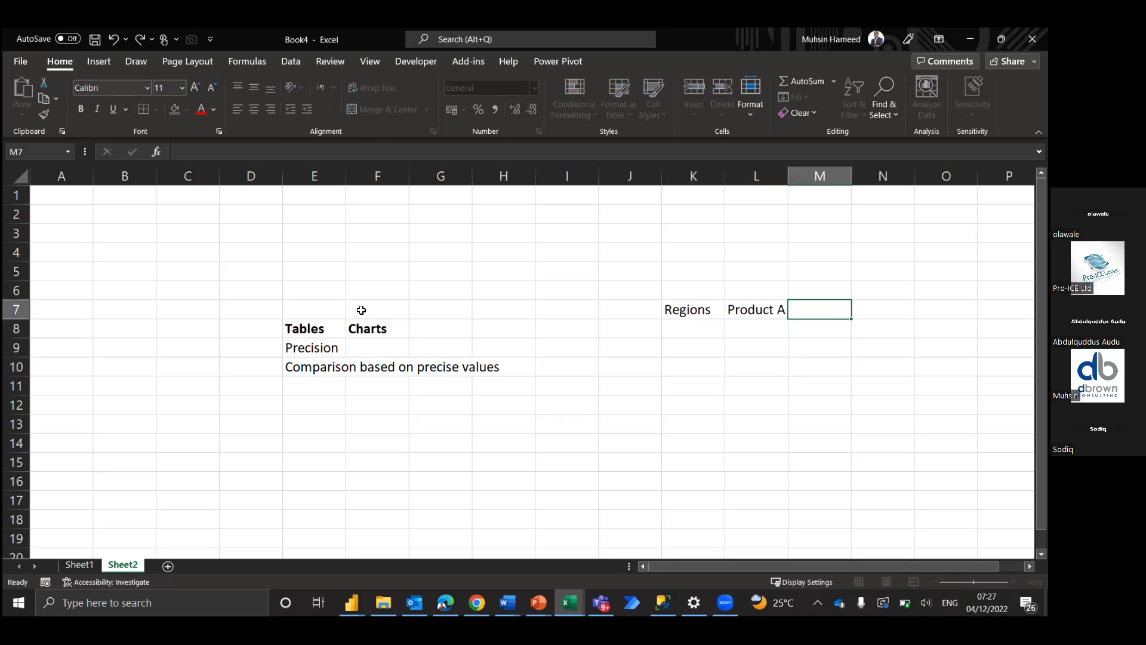
{"action": "type", "text": "Pro"}
{"action": "type", "text": "t B"}
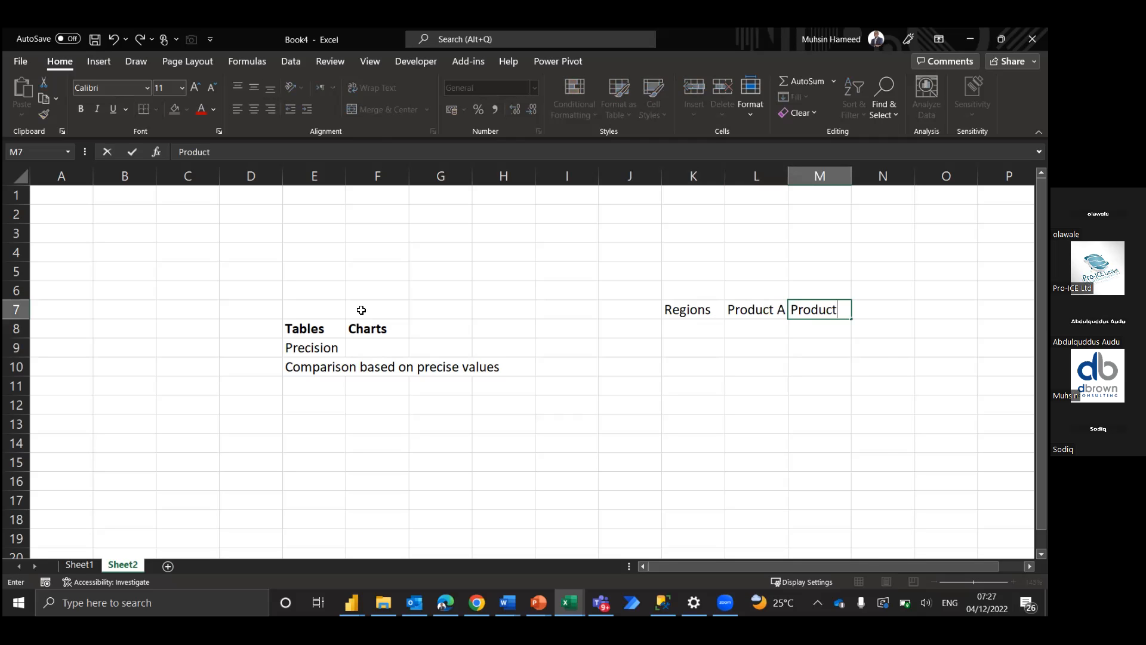
{"action": "key", "text": "Return"}
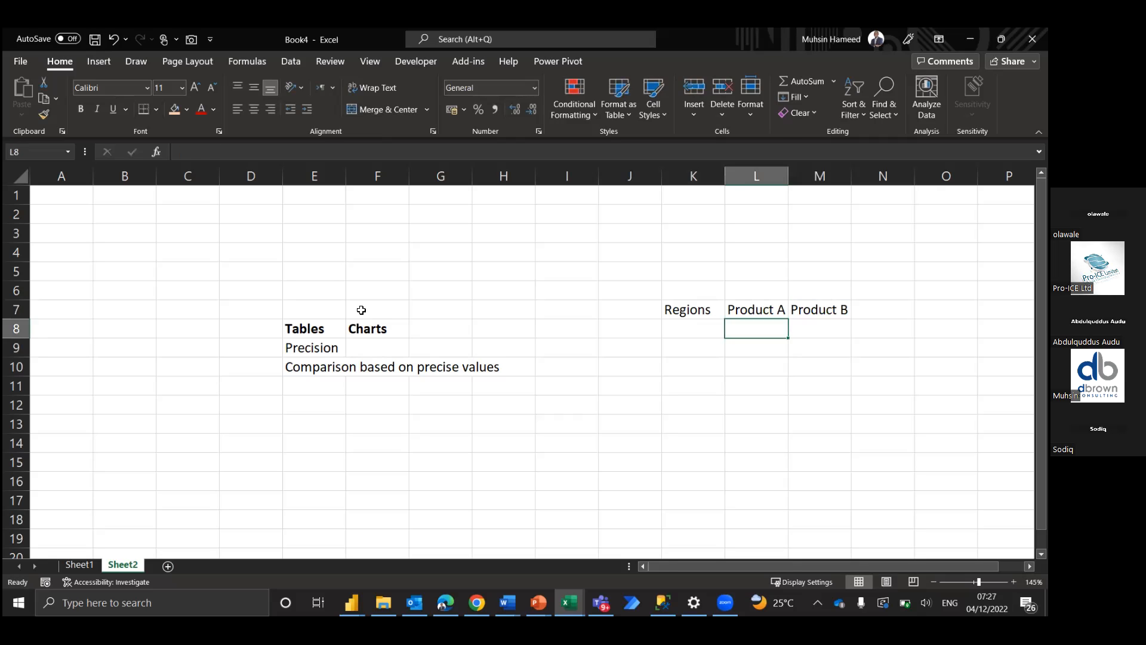
Make the Regions, Product A and Product B headers in K7:M7 bold
{"action": "key", "text": "Up"}
{"action": "key", "text": "Left"}
{"action": "key", "text": "shift+Right"}
{"action": "key", "text": "shift+Right"}
{"action": "key", "text": "ctrl+b"}
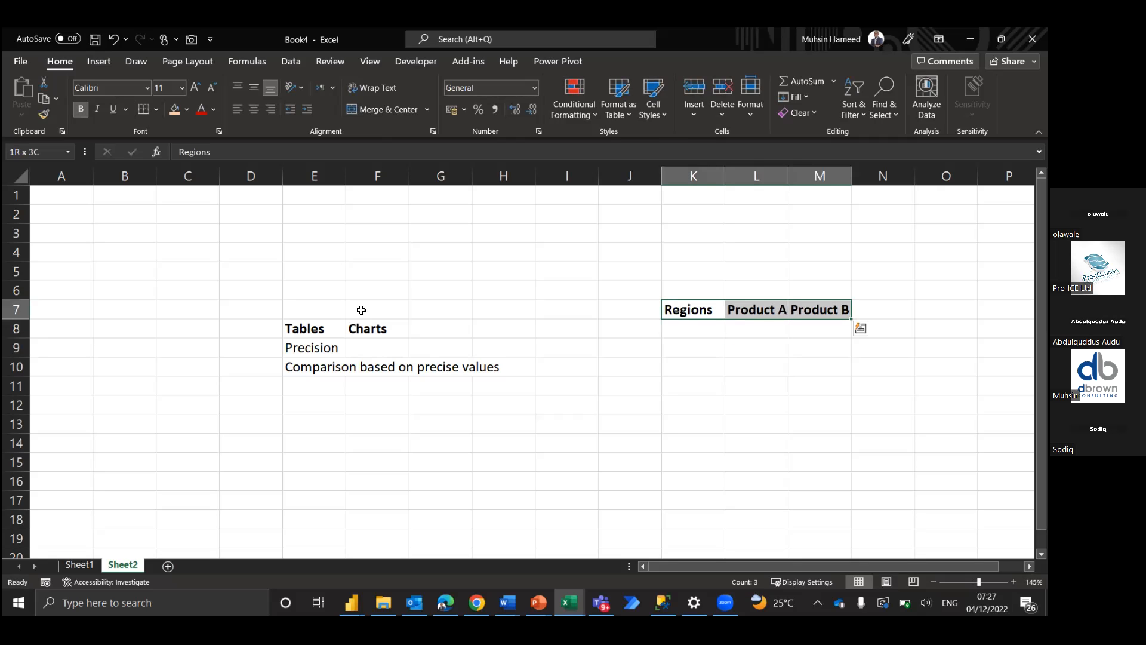
Enter the region codes NE, NS and NW in K8:K10, under the Regions header
{"action": "key", "text": "Down"}
{"action": "key", "text": "Left"}
{"action": "key", "text": "Right"}
{"action": "type", "text": "NE"}
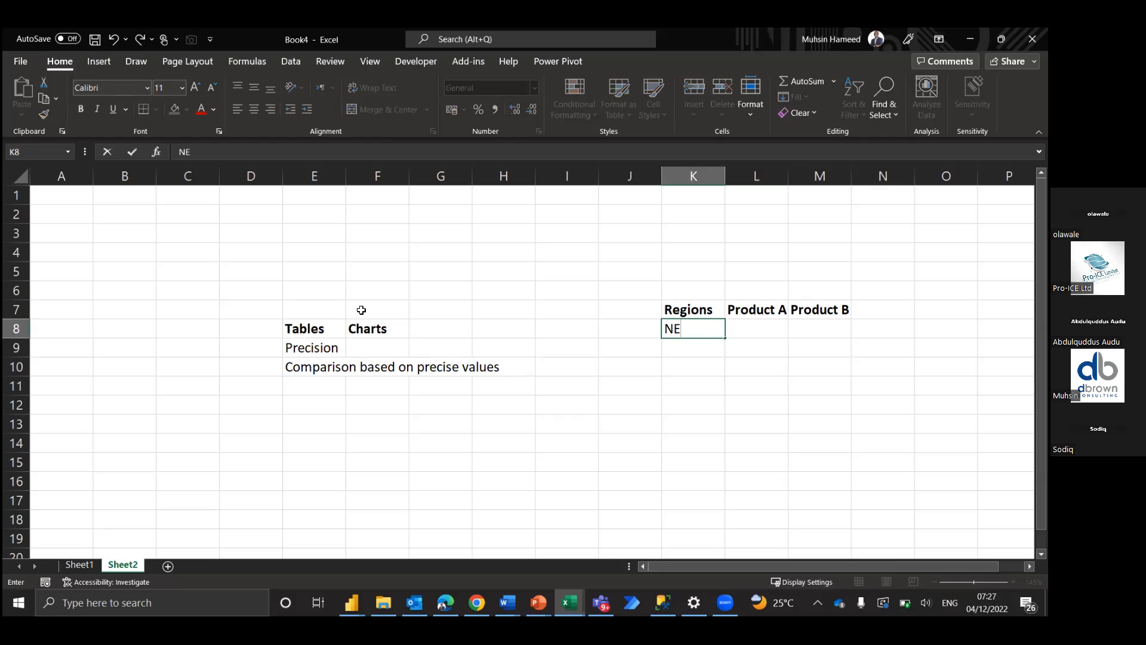
{"action": "key", "text": "Return"}
{"action": "type", "text": "NS"}
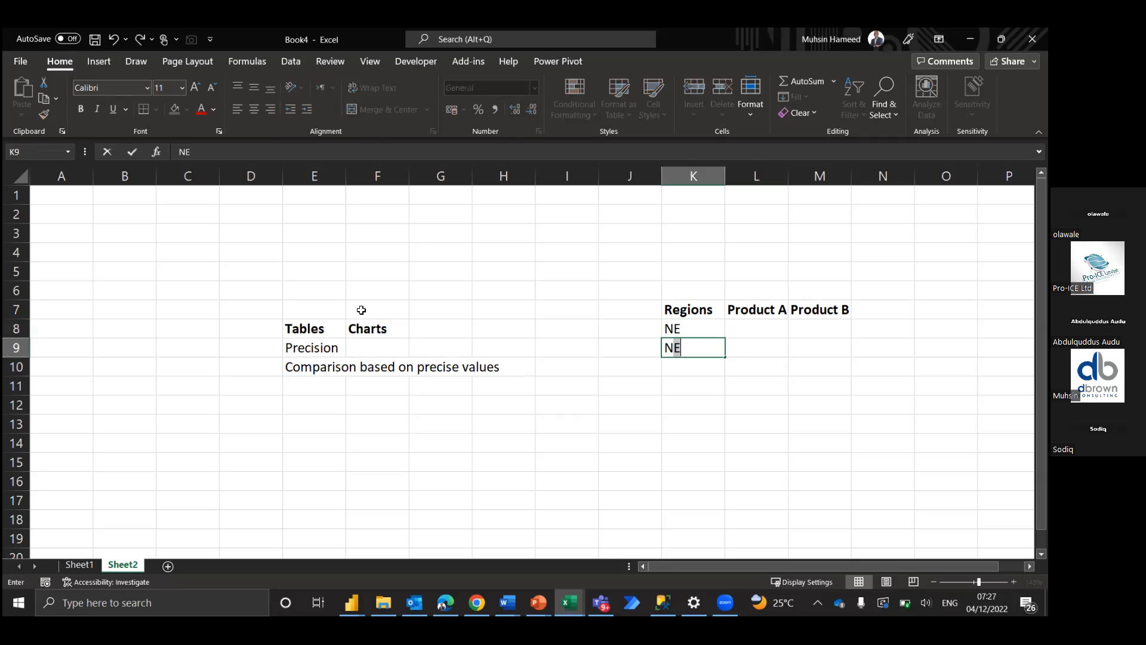
{"action": "key", "text": "Return"}
{"action": "type", "text": "NW"}
Fill L8:M10 with a RANDBETWEEN formula to generate sample product values
{"action": "key", "text": "Up"}
{"action": "key", "text": "Up"}
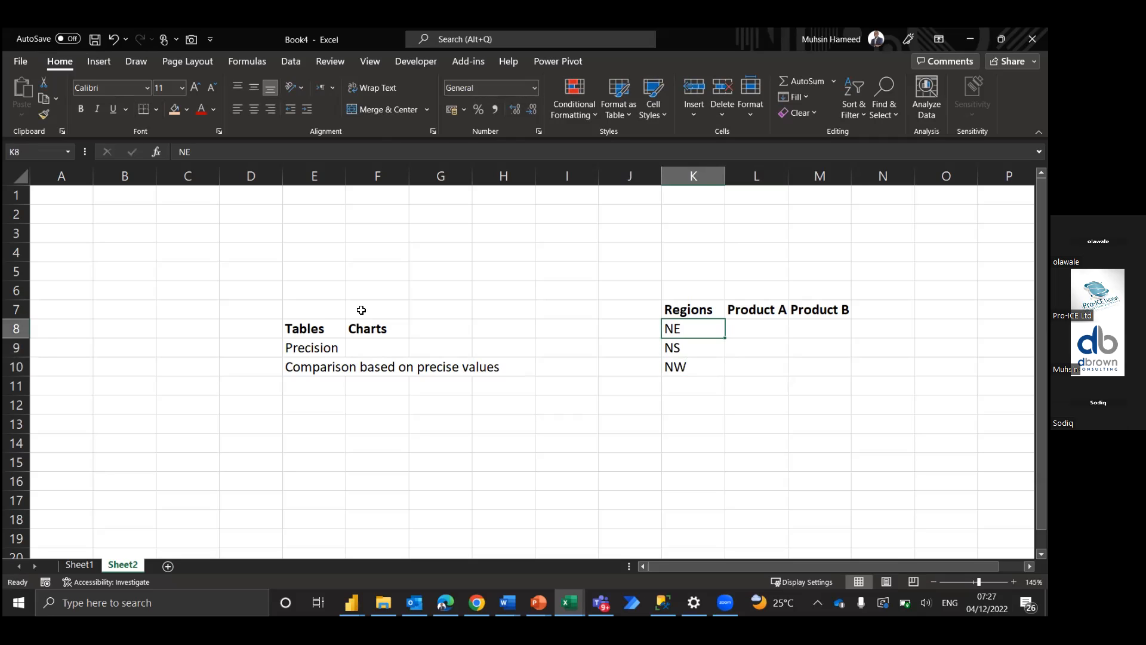
{"action": "key", "text": "Right"}
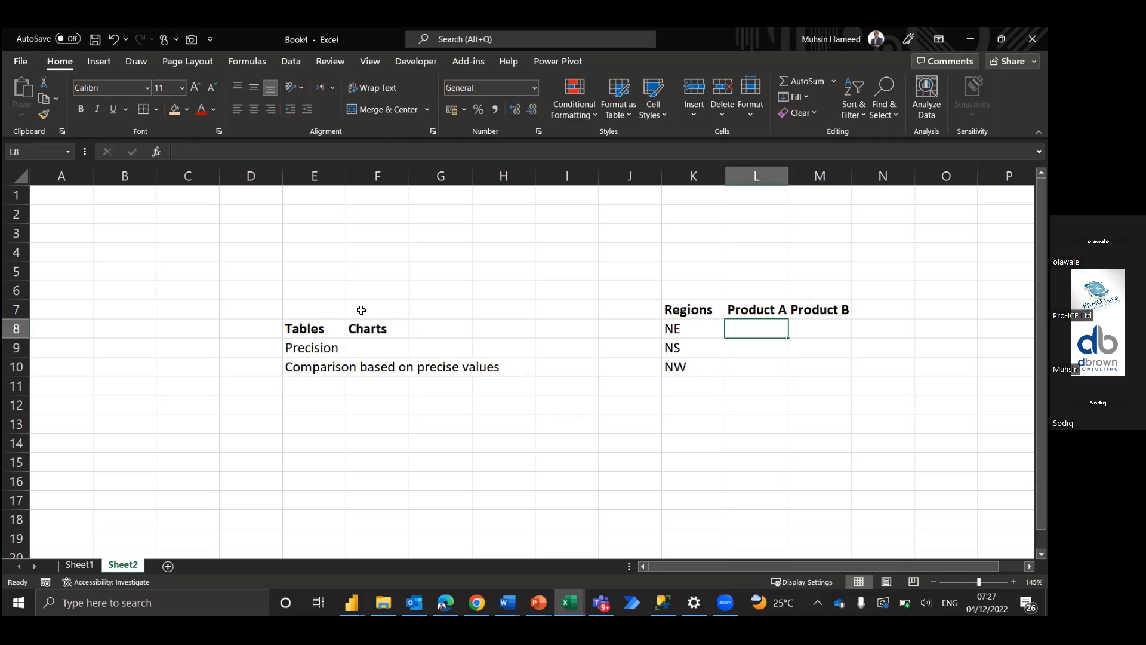
{"action": "key", "text": "shift+Right"}
{"action": "key", "text": "shift+Down"}
{"action": "key", "text": "shift+Down"}
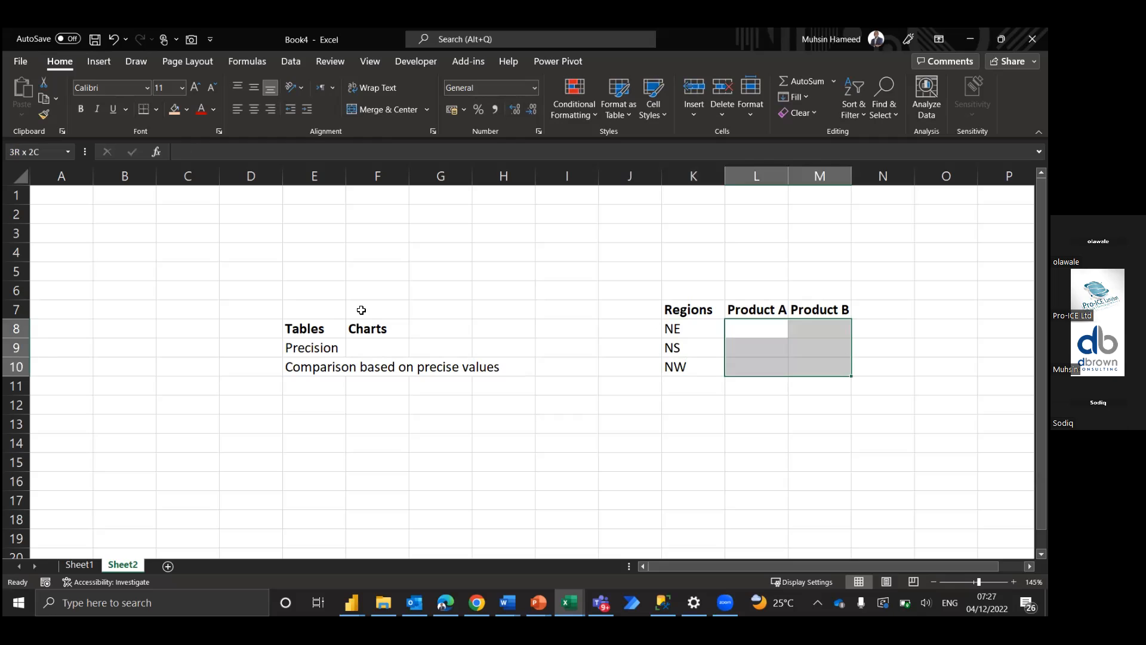
{"action": "type", "text": "=randbe"}
{"action": "key", "text": "Tab"}
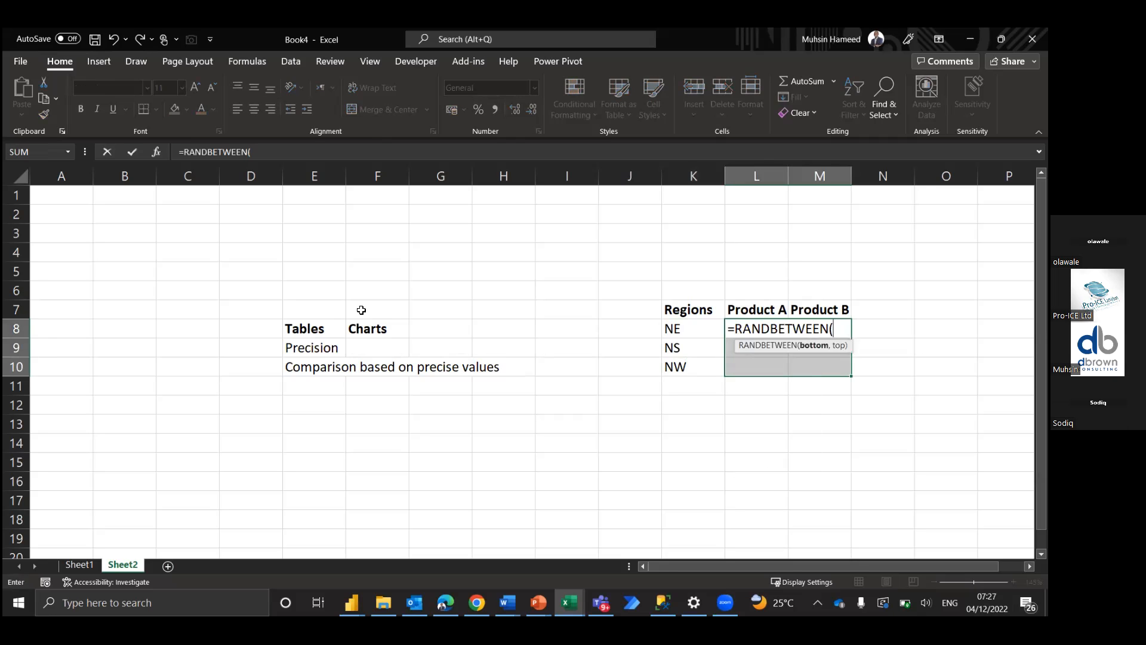
{"action": "type", "text": ","}
{"action": "key", "text": "Down"}
{"action": "key", "text": "ctrl+Return"}
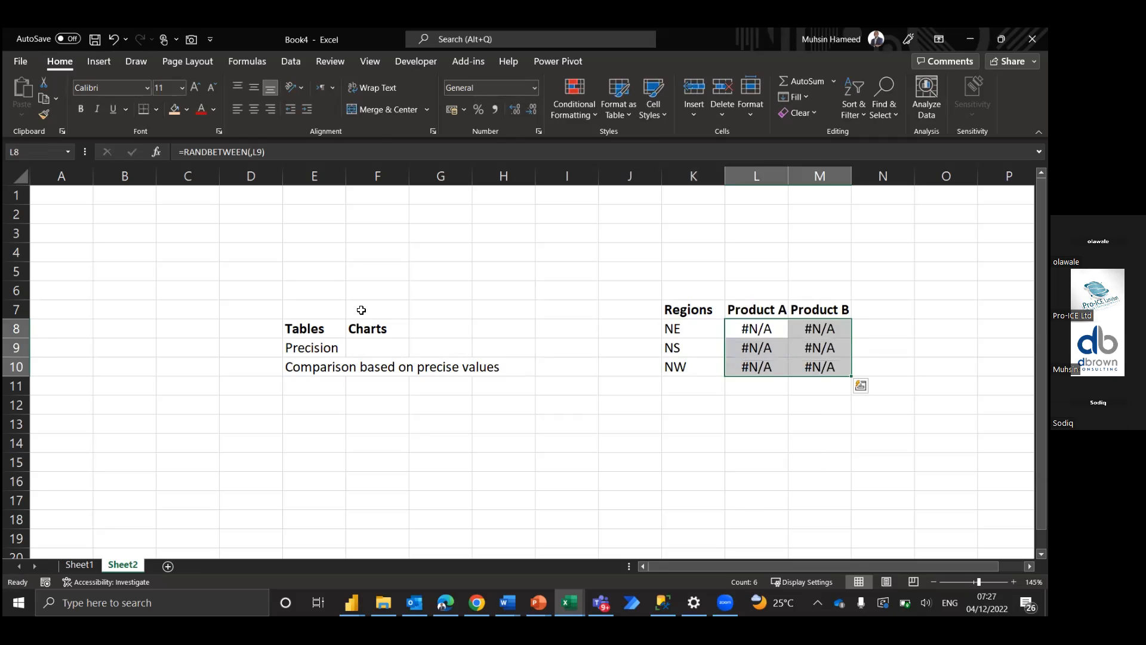
{"action": "key", "text": "Up"}
{"action": "key", "text": "Down"}
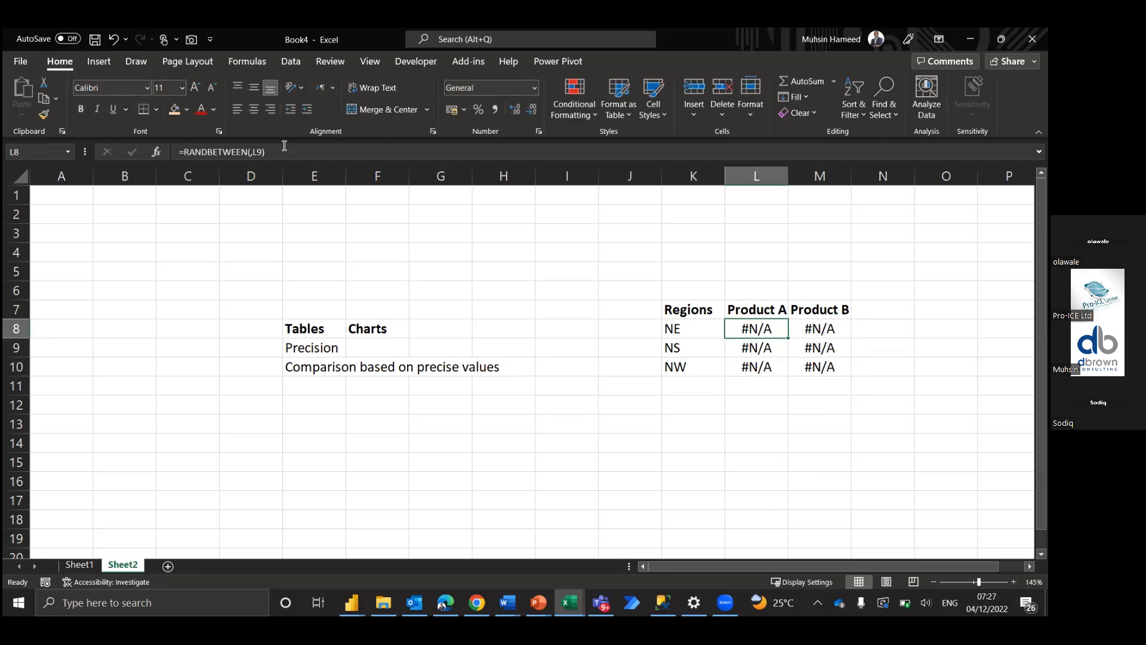
Correct the formula in L8 to =RANDBETWEEN(10,20) and fill it across L8:M10
{"action": "left_click", "coordinate": [263, 150]}
{"action": "key", "text": "BackSpace"}
{"action": "key", "text": "BackSpace"}
{"action": "key", "text": "BackSpace"}
{"action": "type", "text": "10,20"}
{"action": "key", "text": "Return"}
{"action": "key", "text": "Up"}
{"action": "key", "text": "shift+Right"}
{"action": "key", "text": "shift+Down"}
{"action": "key", "text": "shift+Down"}
{"action": "key", "text": "ctrl+r"}
{"action": "key", "text": "ctrl+d"}
Examine the values for Product A and Product B across the regions in the sample table
{"action": "key", "text": "Down"}
{"action": "key", "text": "Down"}
{"action": "key", "text": "Up"}
{"action": "key", "text": "Up"}
{"action": "key", "text": "Right"}
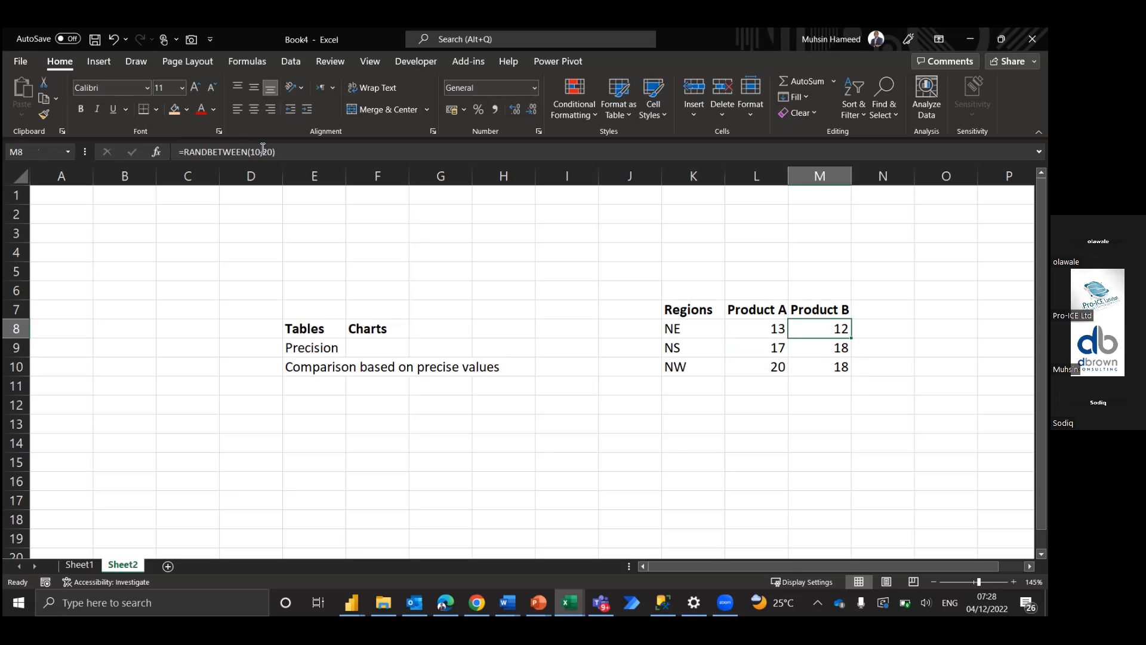
{"action": "key", "text": "Left"}
{"action": "key", "text": "Down"}
{"action": "key", "text": "Left"}
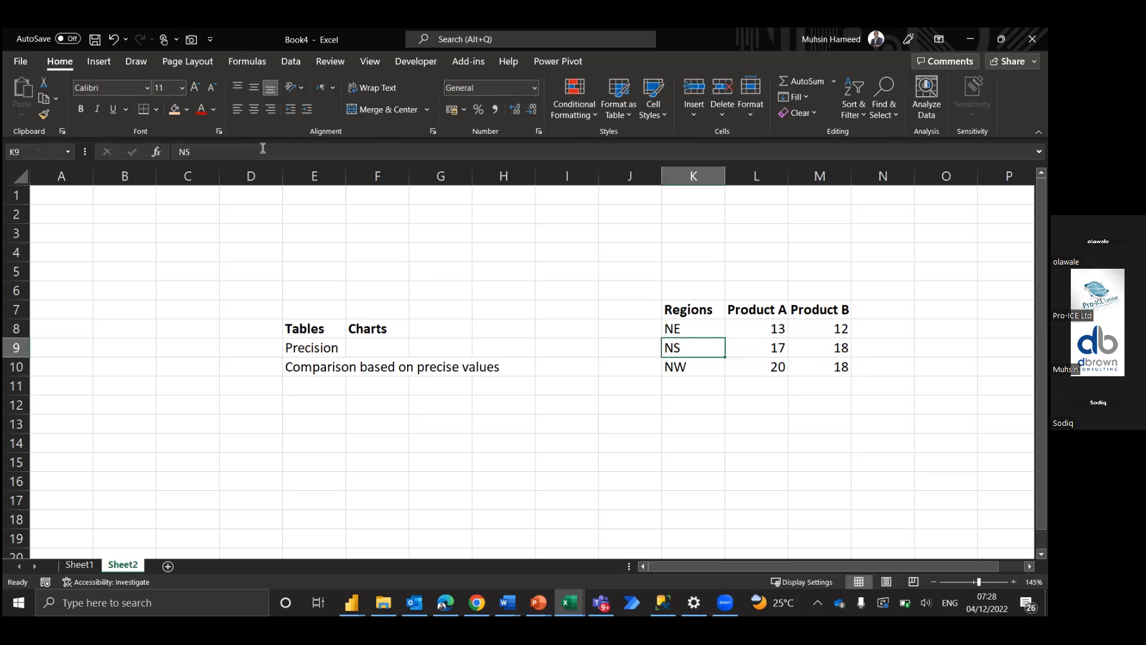
{"action": "key", "text": "Up"}
{"action": "key", "text": "Right"}
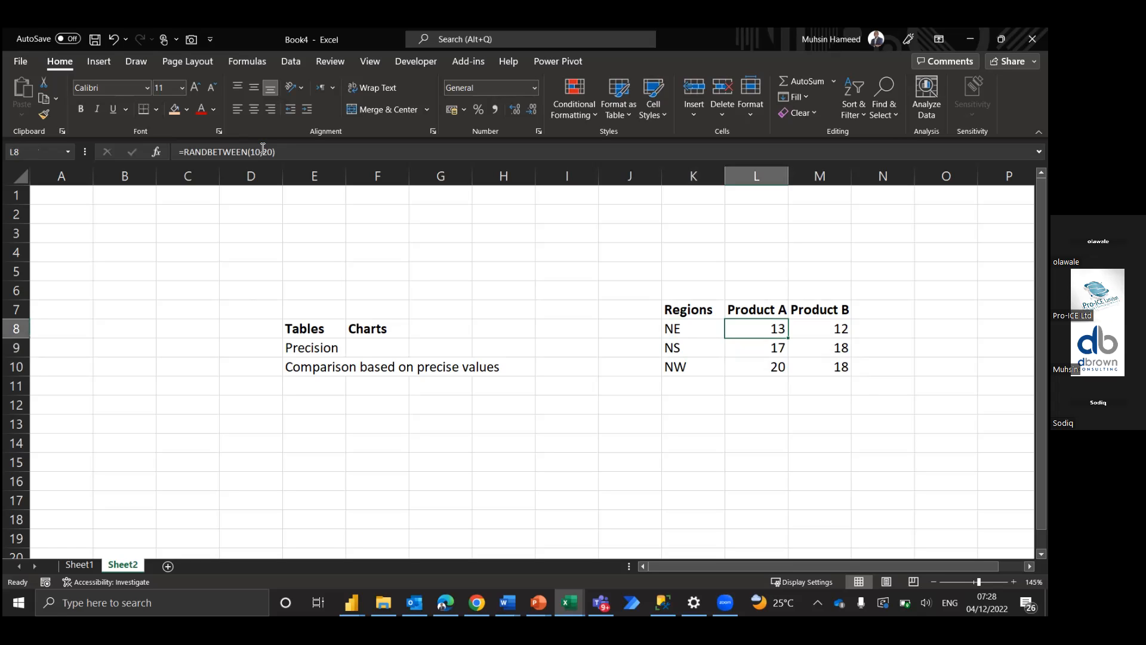
{"action": "key", "text": "Up"}
{"action": "key", "text": "Right"}
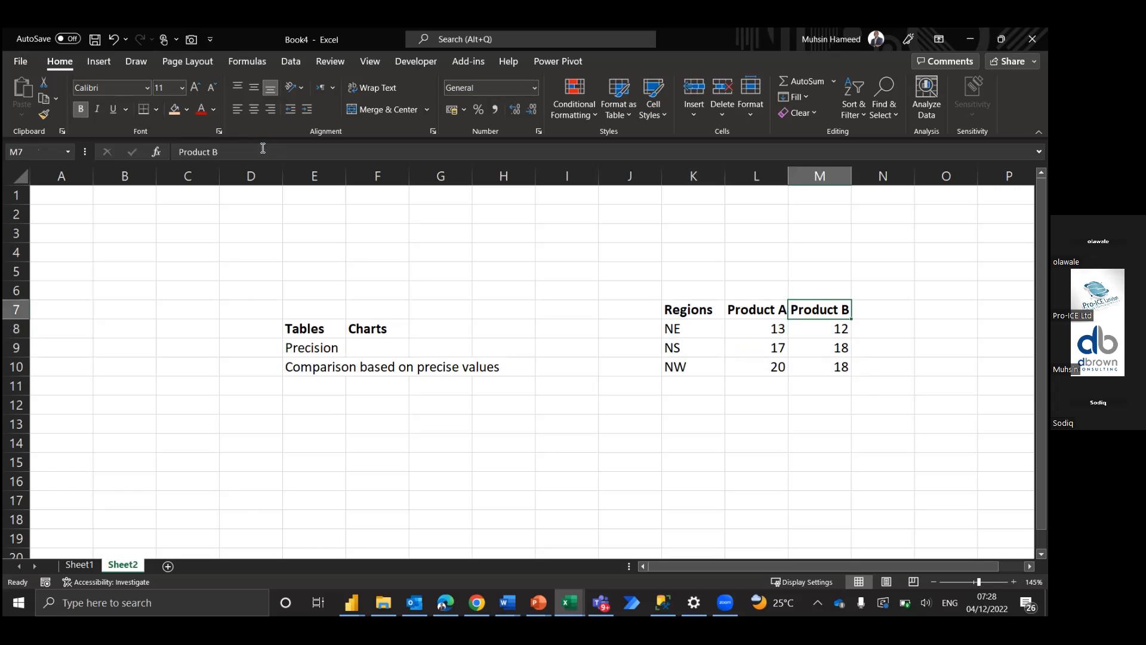
{"action": "key", "text": "Down"}
{"action": "key", "text": "Left"}
{"action": "key", "text": "Left"}
{"action": "key", "text": "Down"}
{"action": "key", "text": "Down"}
{"action": "key", "text": "Up"}
{"action": "key", "text": "Up"}
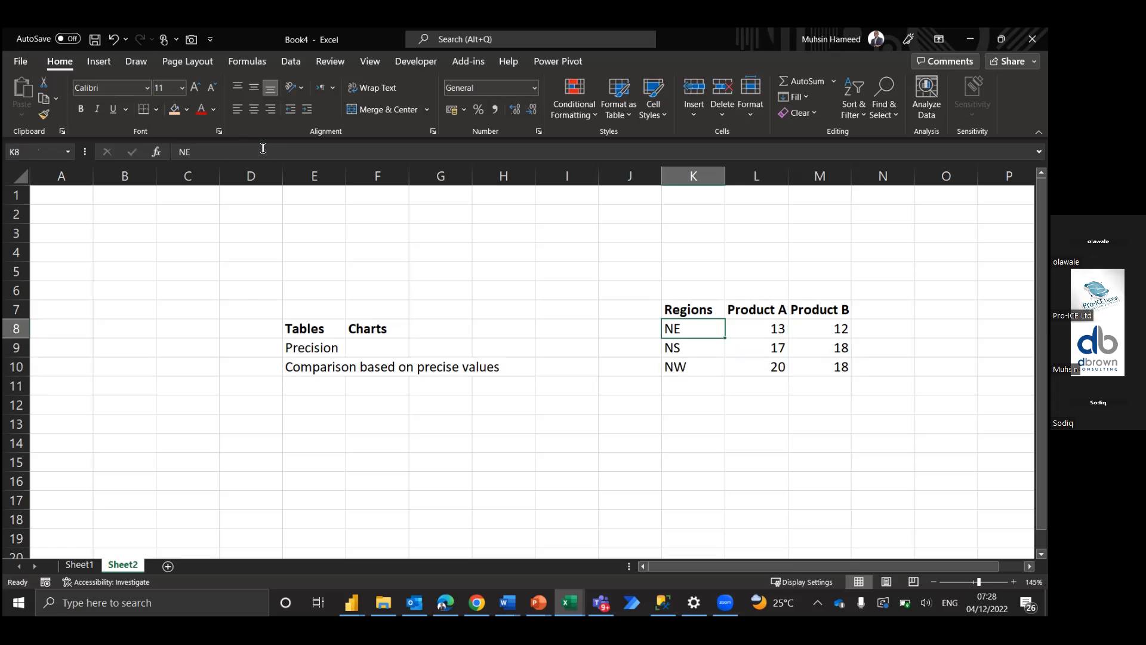
{"action": "key", "text": "Right"}
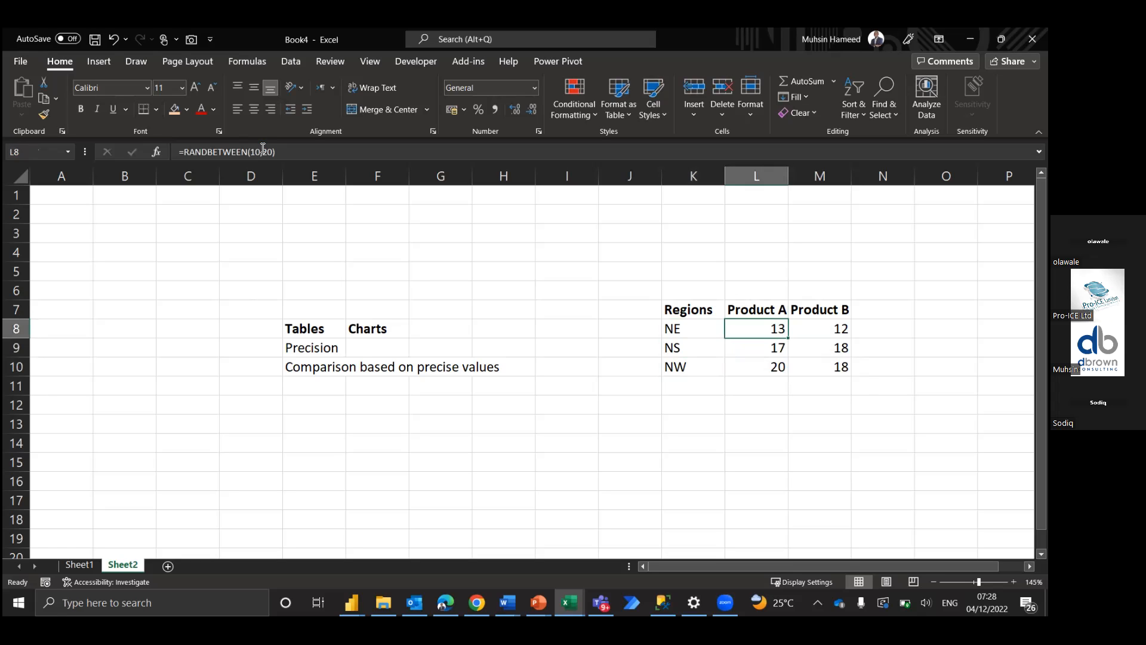
{"action": "key", "text": "Right"}
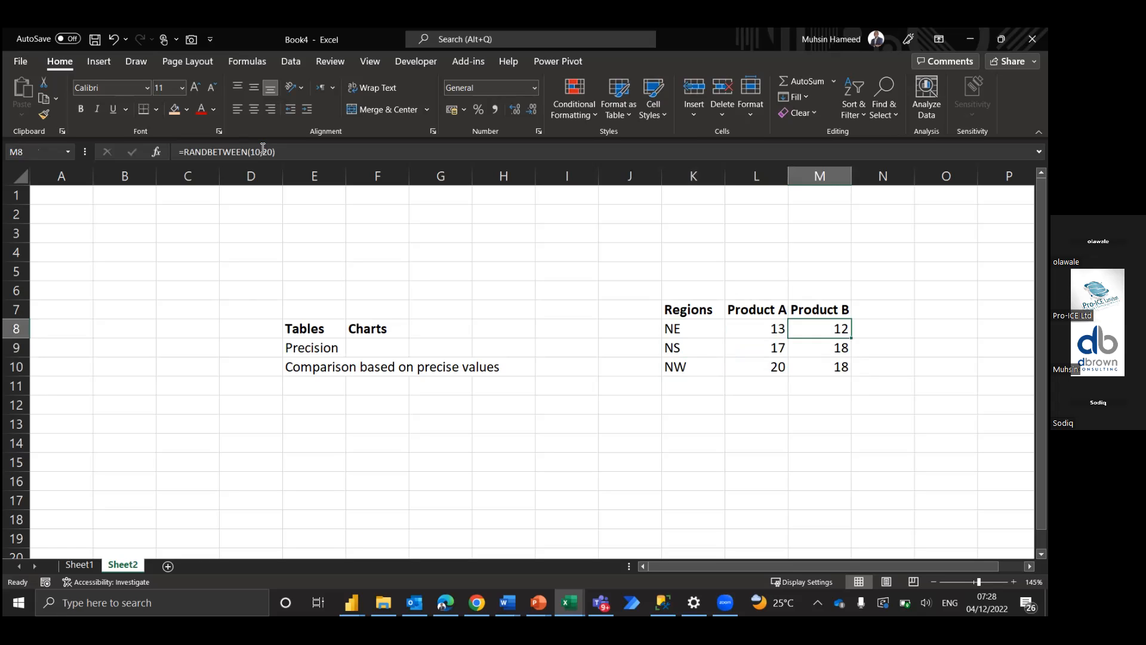
{"action": "key", "text": "Down"}
{"action": "key", "text": "Left"}
{"action": "key", "text": "Down"}
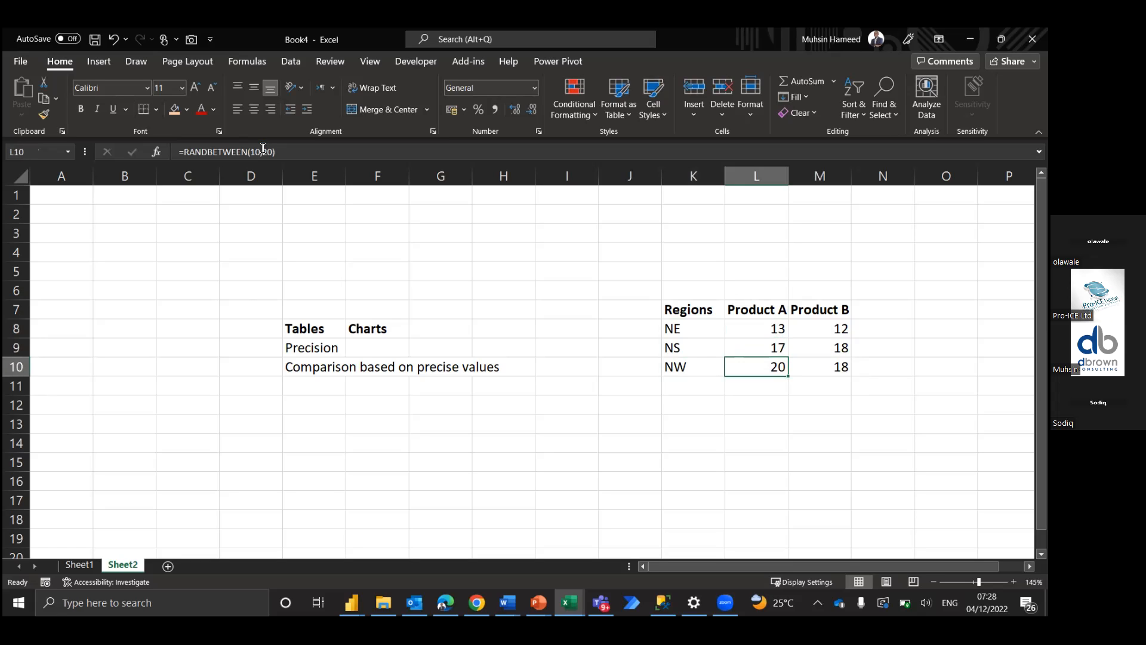
Enter a note about many data categories in E11, at the end of the Tables list
{"action": "key", "text": "Left"}
{"action": "key", "text": "Left"}
{"action": "key", "text": "Left"}
{"action": "key", "text": "Left"}
{"action": "key", "text": "Left"}
{"action": "key", "text": "Left"}
{"action": "key", "text": "Left"}
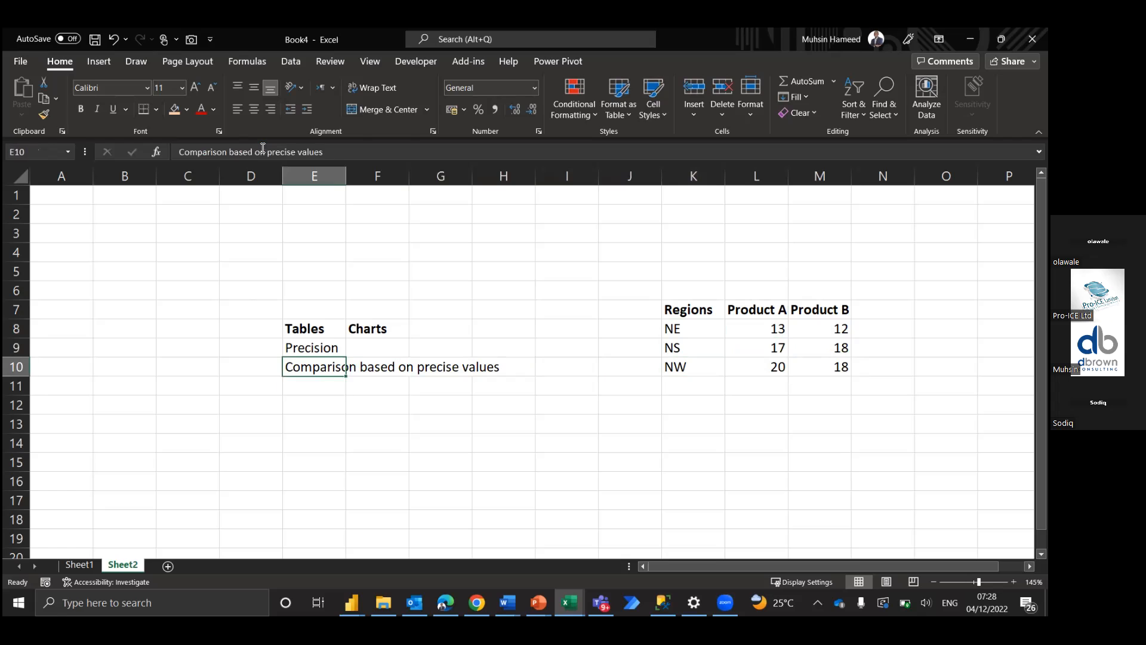
{"action": "key", "text": "Down"}
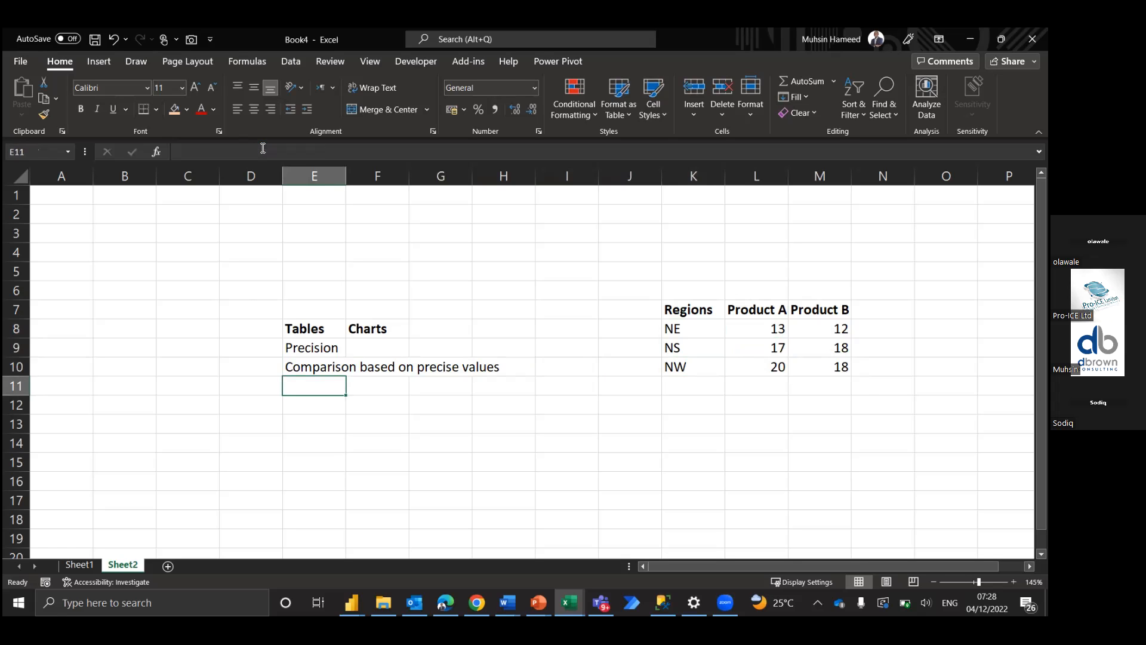
{"action": "type", "text": "Yo"}
{"action": "key", "text": "BackSpace"}
{"action": "key", "text": "BackSpace"}
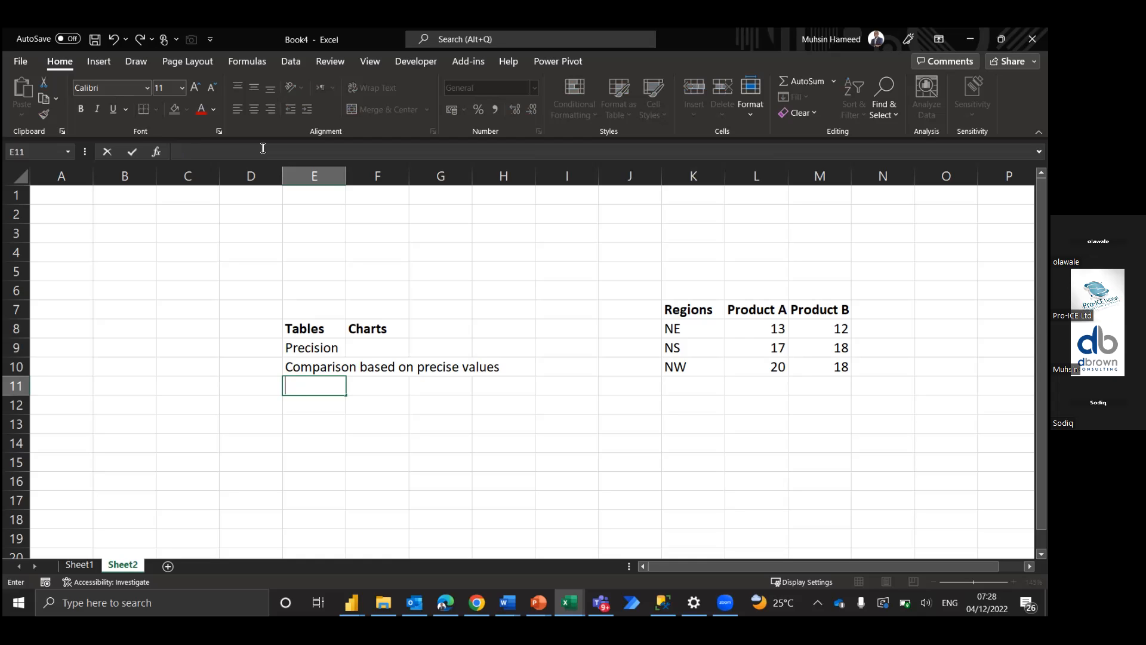
{"action": "type", "text": "Many Data Categdories"}
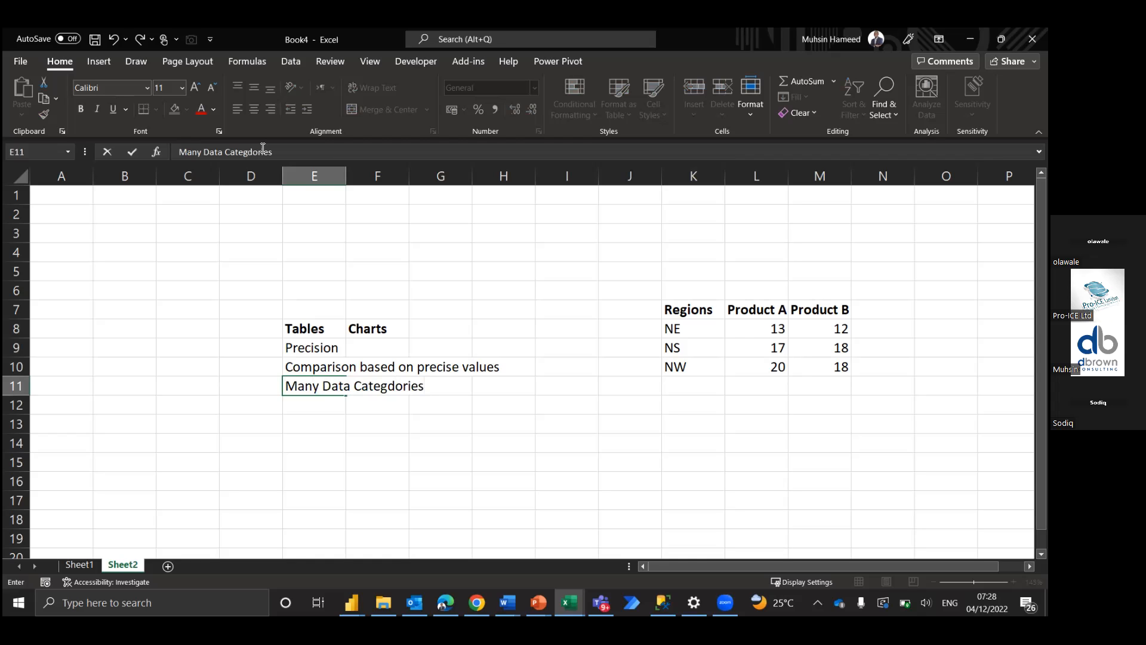
{"action": "key", "text": "Return"}
Correct the spelling of the note in E11 to "Many Data Categories"
{"action": "key", "text": "Up"}
{"action": "key", "text": "Up"}
{"action": "key", "text": "Down"}
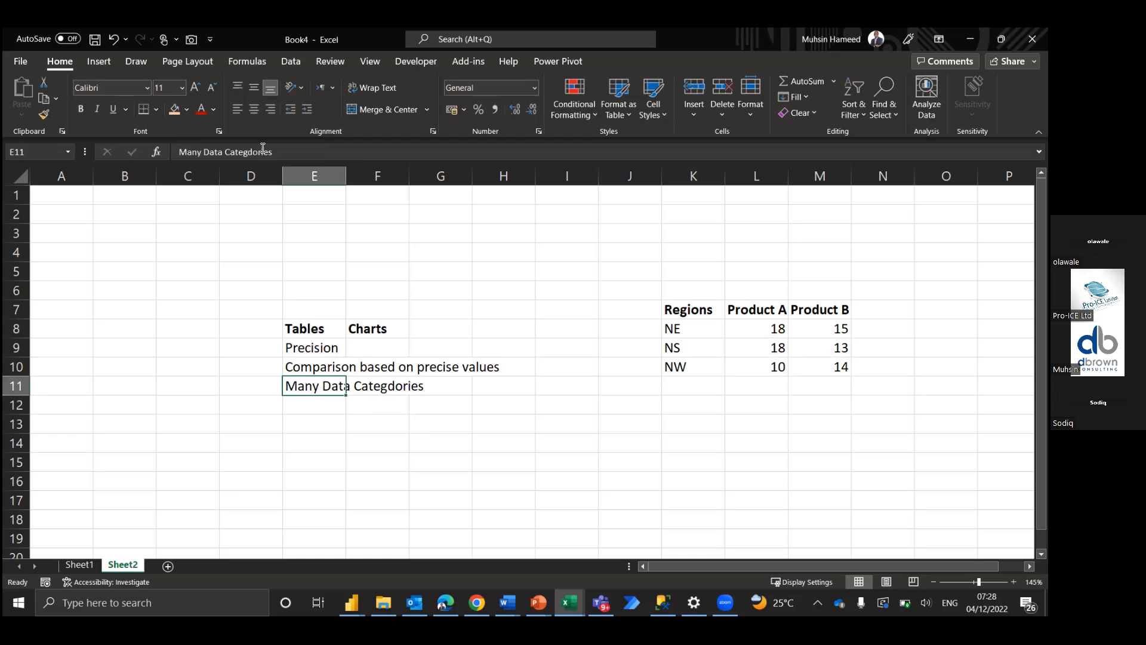
{"action": "key", "text": "Down"}
{"action": "key", "text": "Up"}
{"action": "left_click", "coordinate": [253, 146]}
{"action": "key", "text": "BackSpace"}
{"action": "key", "text": "Return"}
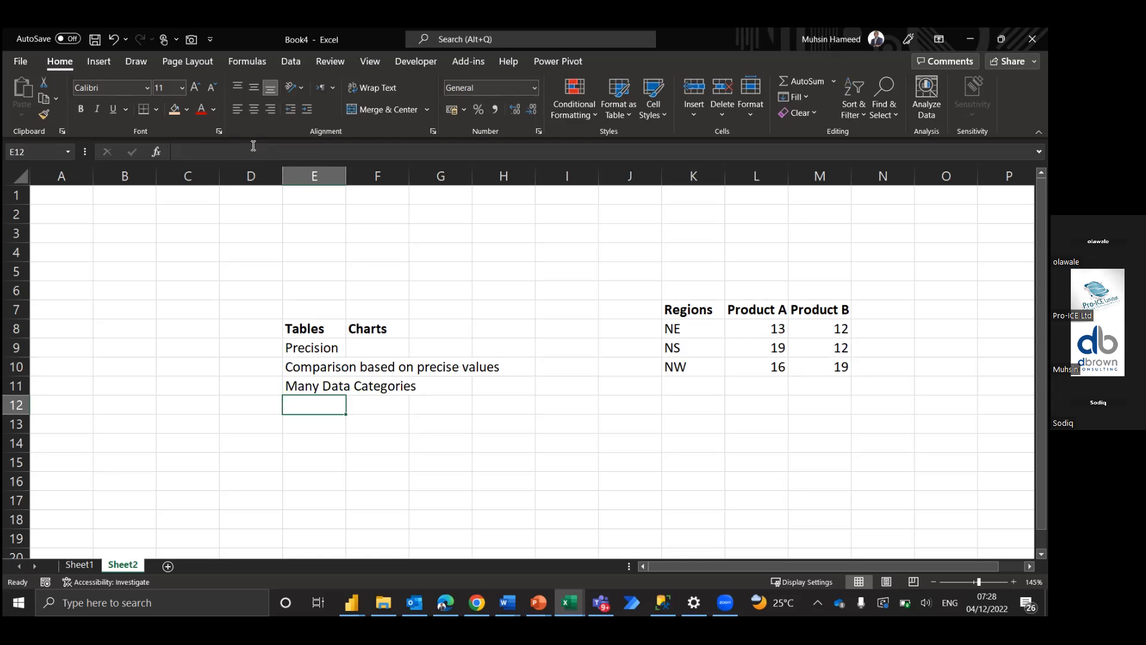
Add the headers Prod C in N7 and Prod D in O7, extending the sample table
{"action": "key", "text": "Up"}
{"action": "key", "text": "Right"}
{"action": "key", "text": "Right"}
{"action": "key", "text": "Right"}
{"action": "key", "text": "Right"}
{"action": "key", "text": "Right"}
{"action": "key", "text": "Right"}
{"action": "key", "text": "Right"}
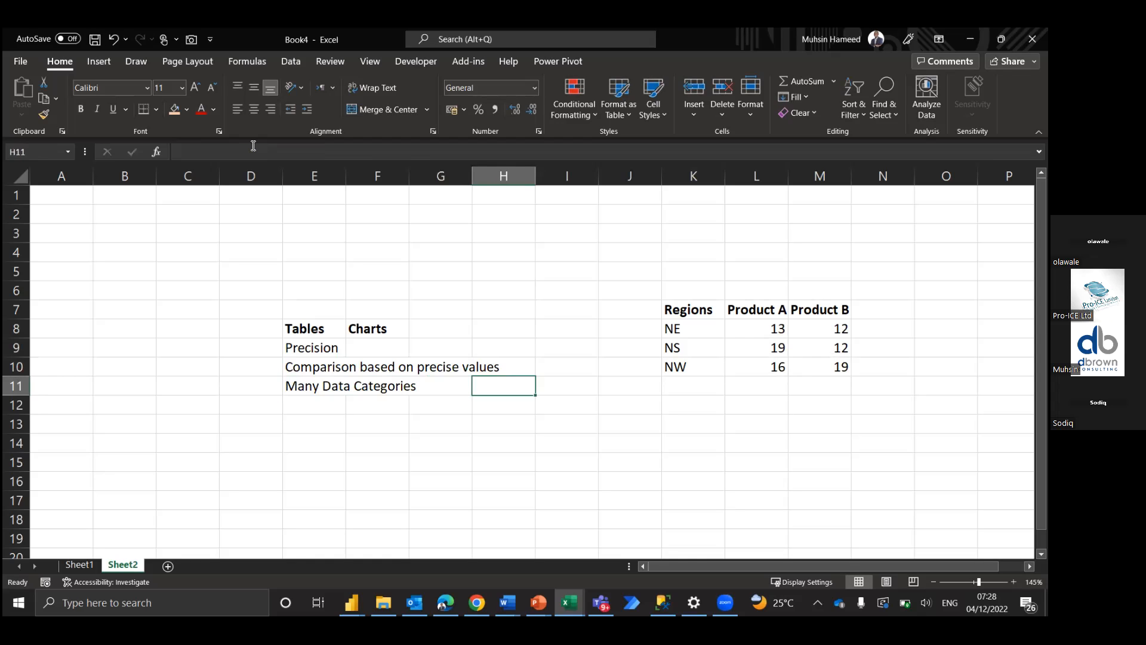
{"action": "key", "text": "Up"}
{"action": "key", "text": "Up"}
{"action": "key", "text": "Up"}
{"action": "key", "text": "Up"}
{"action": "key", "text": "Right"}
{"action": "key", "text": "Right"}
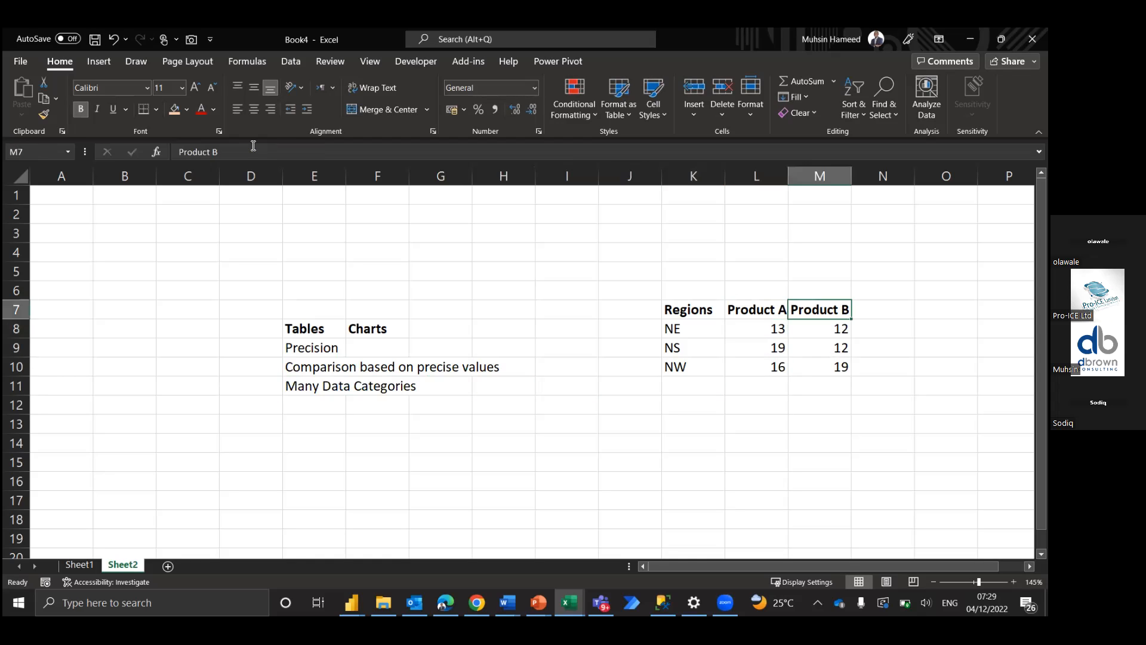
{"action": "key", "text": "F2"}
{"action": "type", "text": "Prod C"}
{"action": "key", "text": "Tab"}
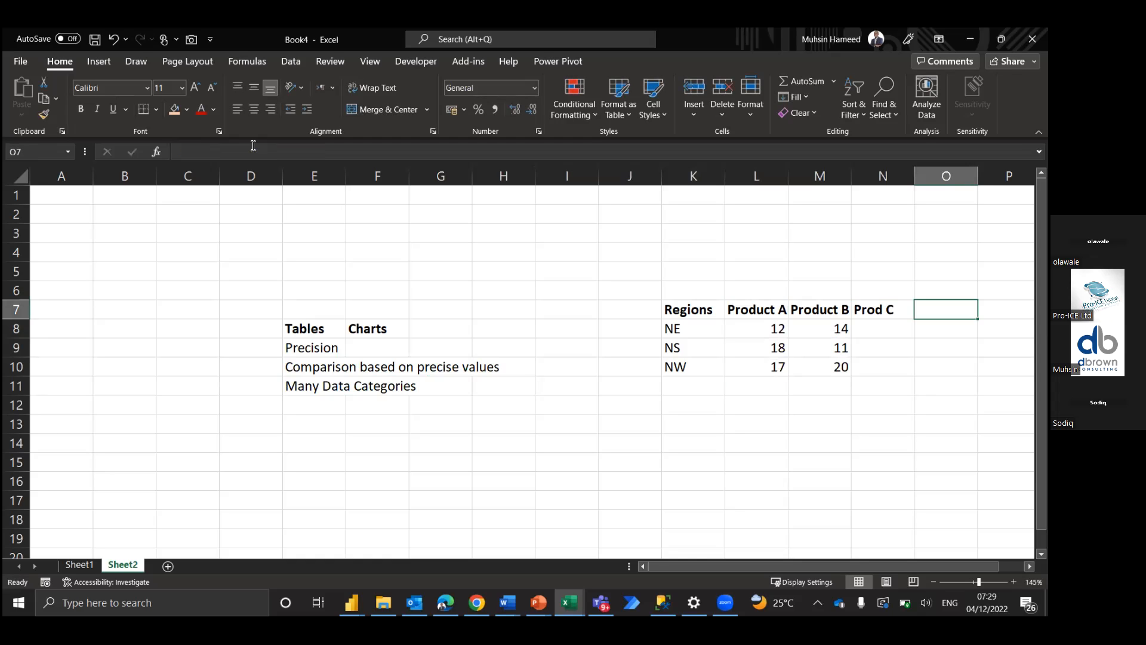
{"action": "type", "text": "Prod"}
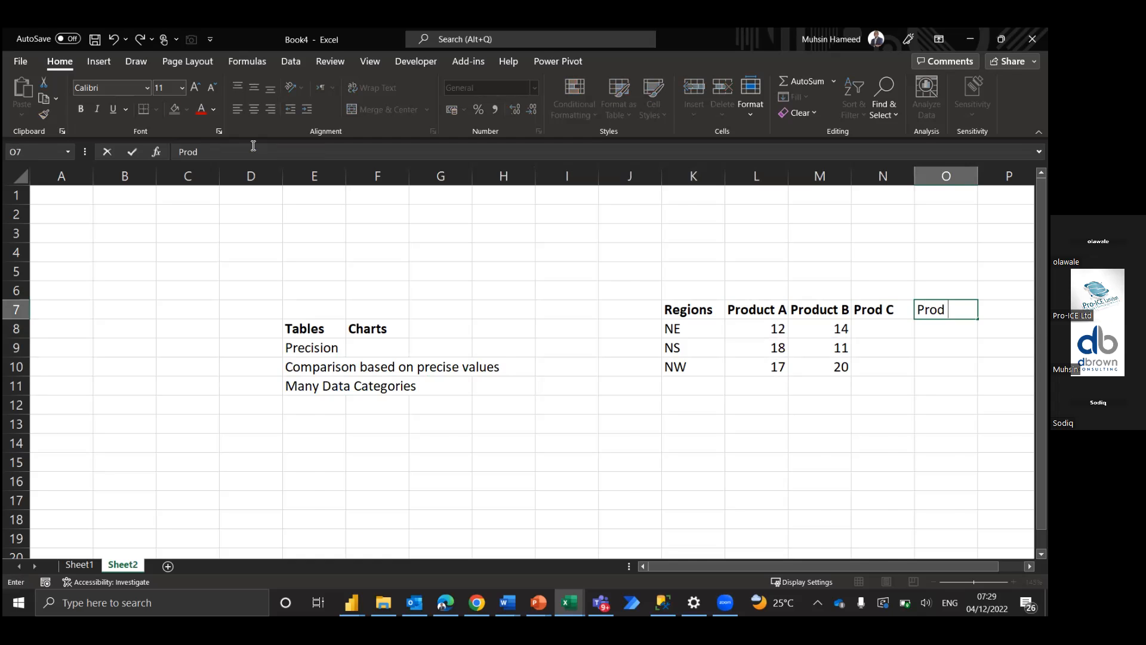
{"action": "type", "text": " D"}
{"action": "key", "text": "Tab"}
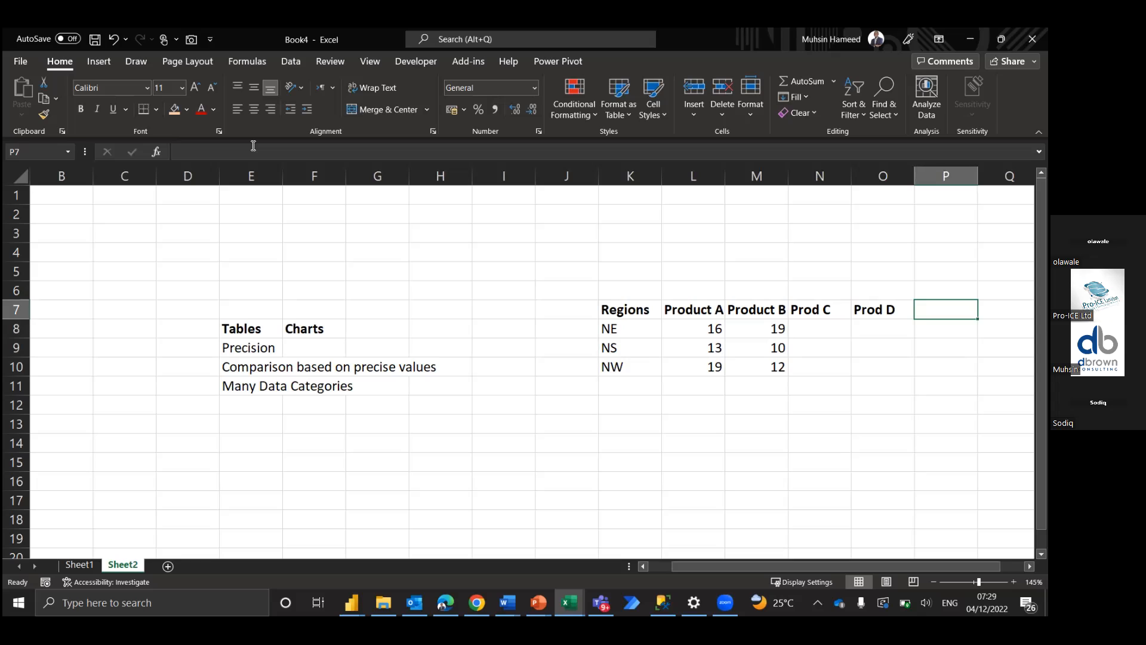
{"action": "key", "text": "Down"}
{"action": "key", "text": "Down"}
{"action": "key", "text": "Down"}
{"action": "key", "text": "Left"}
{"action": "key", "text": "Left"}
{"action": "key", "text": "Left"}
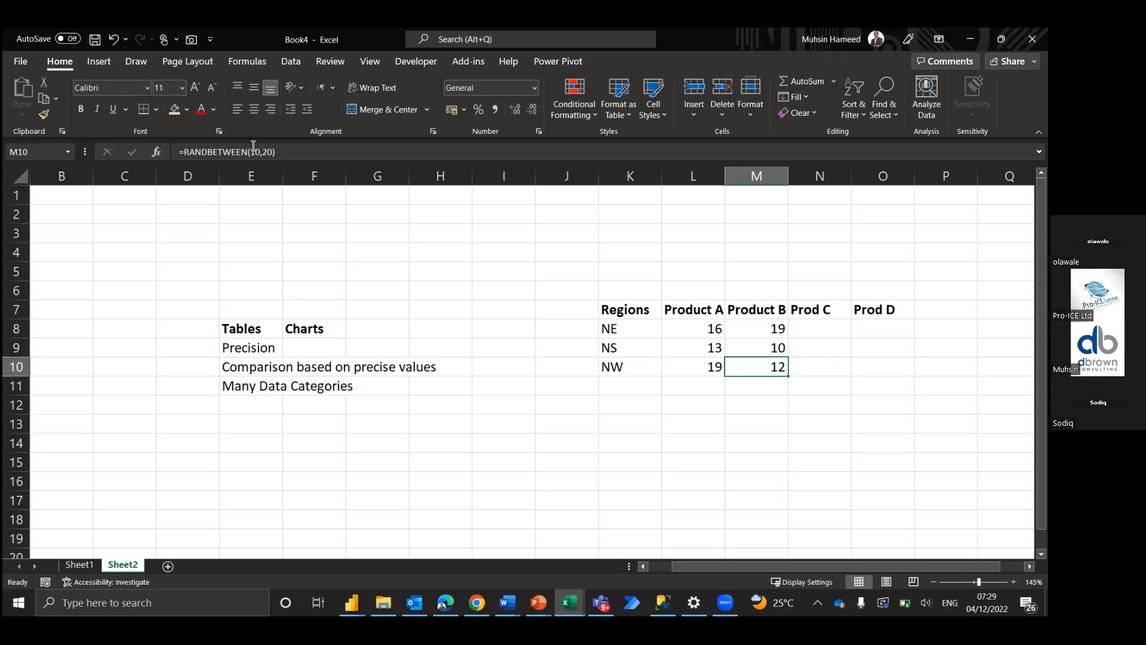
{"action": "key", "text": "Left"}
{"action": "key", "text": "Left"}
{"action": "key", "text": "Left"}
{"action": "key", "text": "Left"}
{"action": "key", "text": "Left"}
{"action": "key", "text": "Left"}
{"action": "key", "text": "Left"}
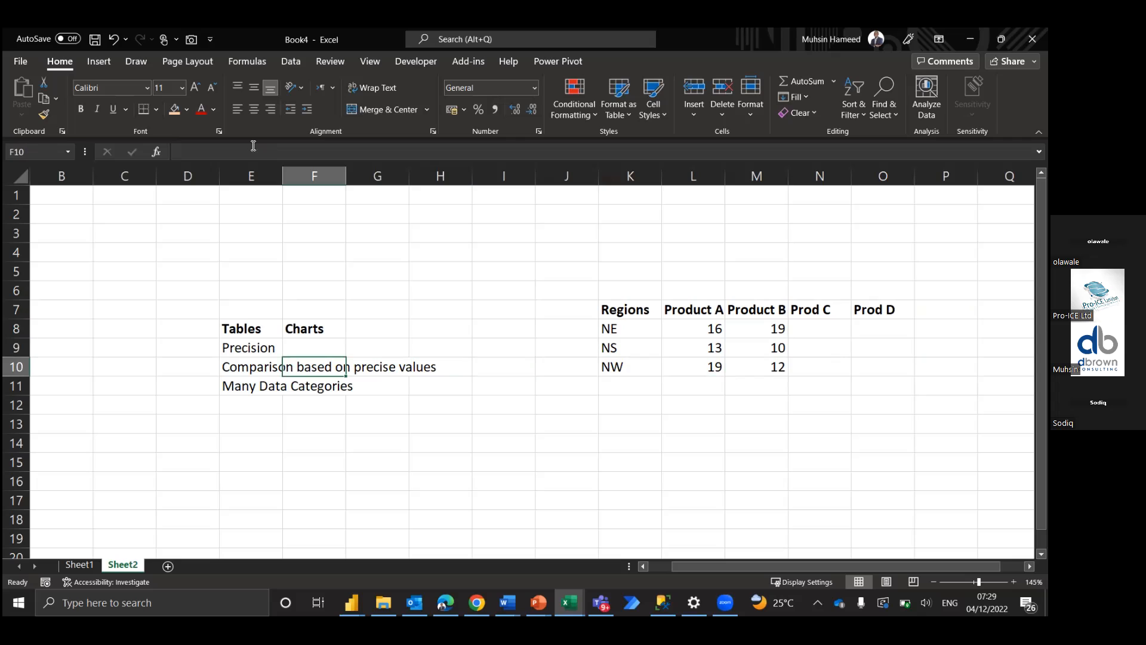
Enter "Trends/Patterns" in F9 as the first item under the Charts heading
{"action": "key", "text": "Up"}
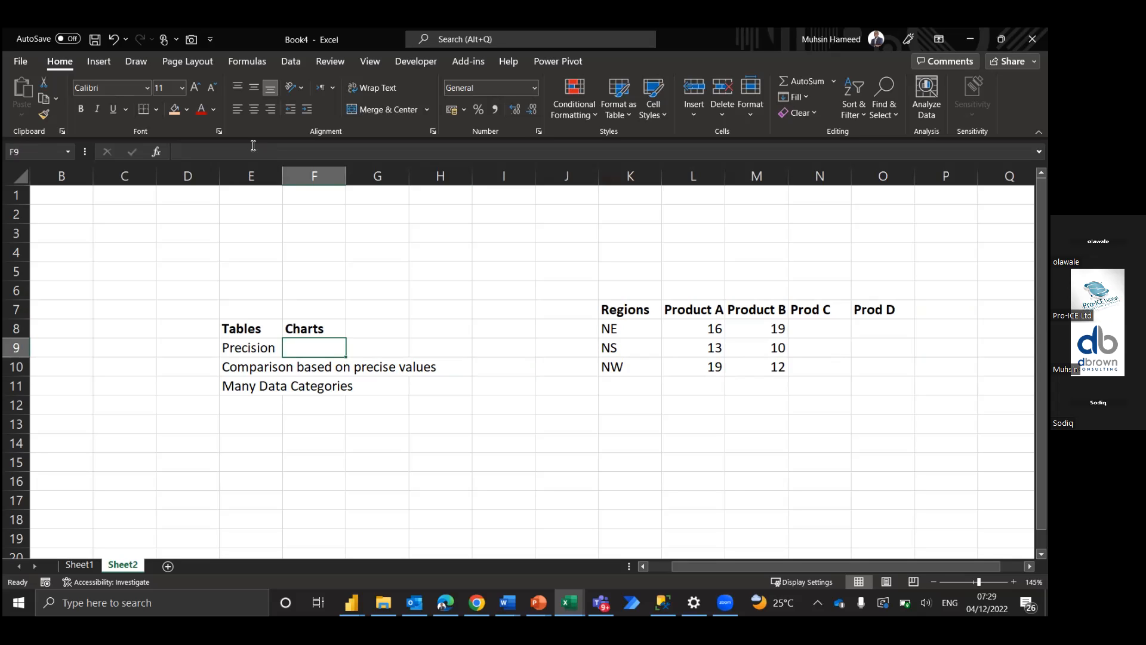
{"action": "type", "text": "Tr"}
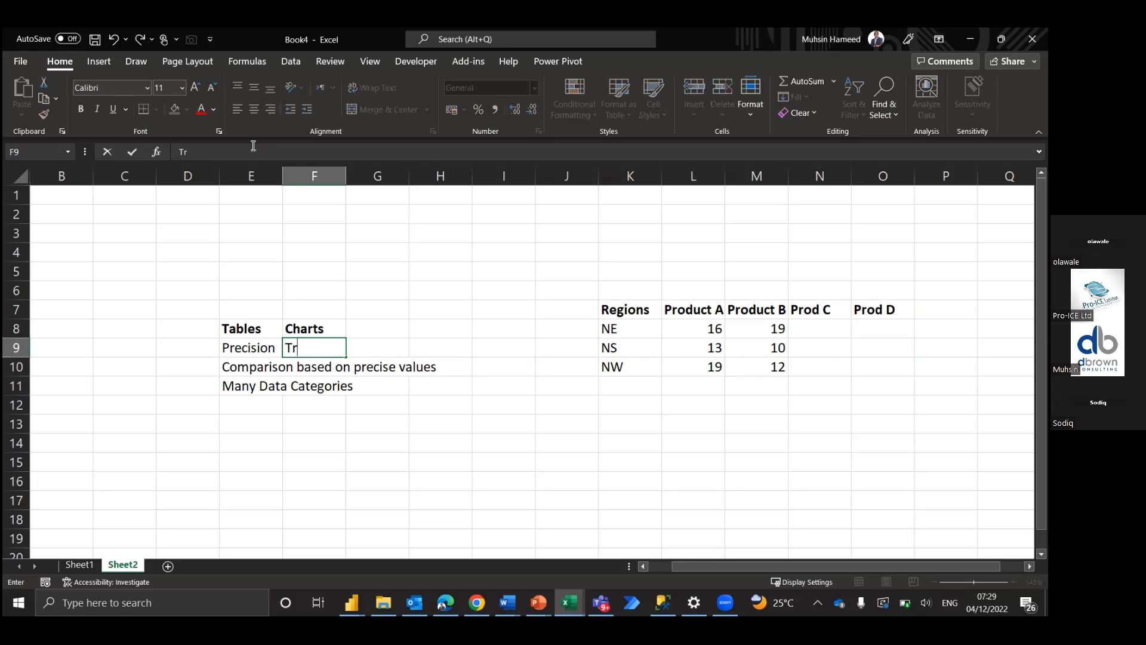
{"action": "type", "text": "ends/Pattenrs\\\\\\"}
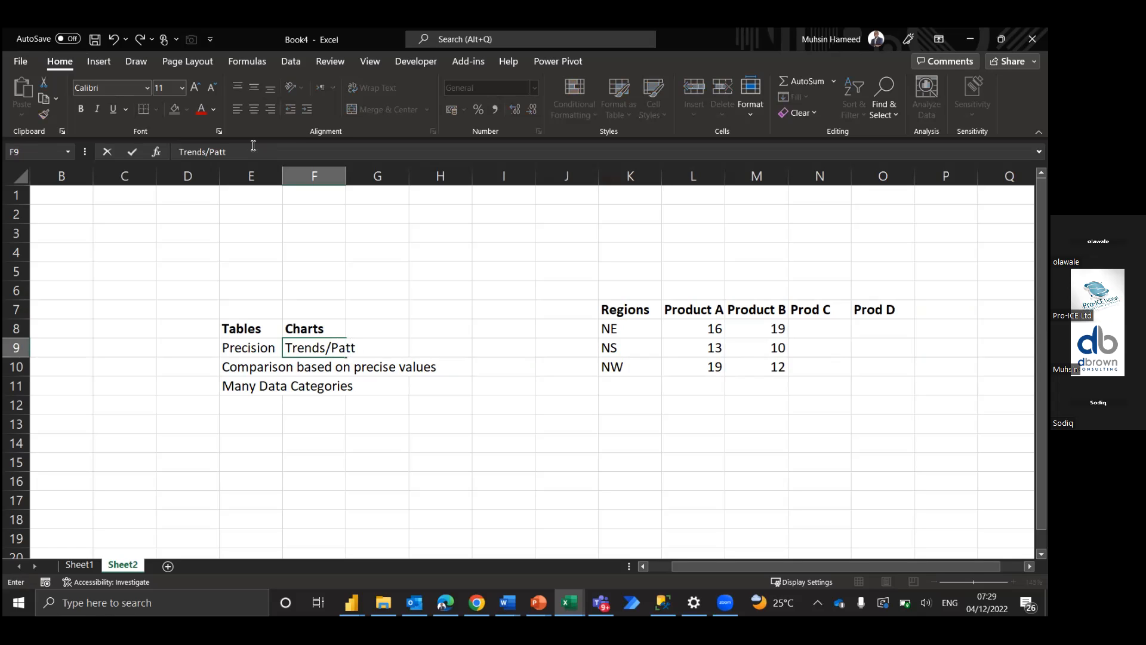
{"action": "key", "text": "BackSpace"}
{"action": "type", "text": "\\\\"}
{"action": "key", "text": "BackSpace"}
{"action": "key", "text": "BackSpace"}
{"action": "key", "text": "BackSpace"}
{"action": "key", "text": "BackSpace"}
{"action": "key", "text": "BackSpace"}
{"action": "key", "text": "BackSpace"}
{"action": "key", "text": "BackSpace"}
{"action": "type", "text": "rns"}
{"action": "key", "text": "Return"}
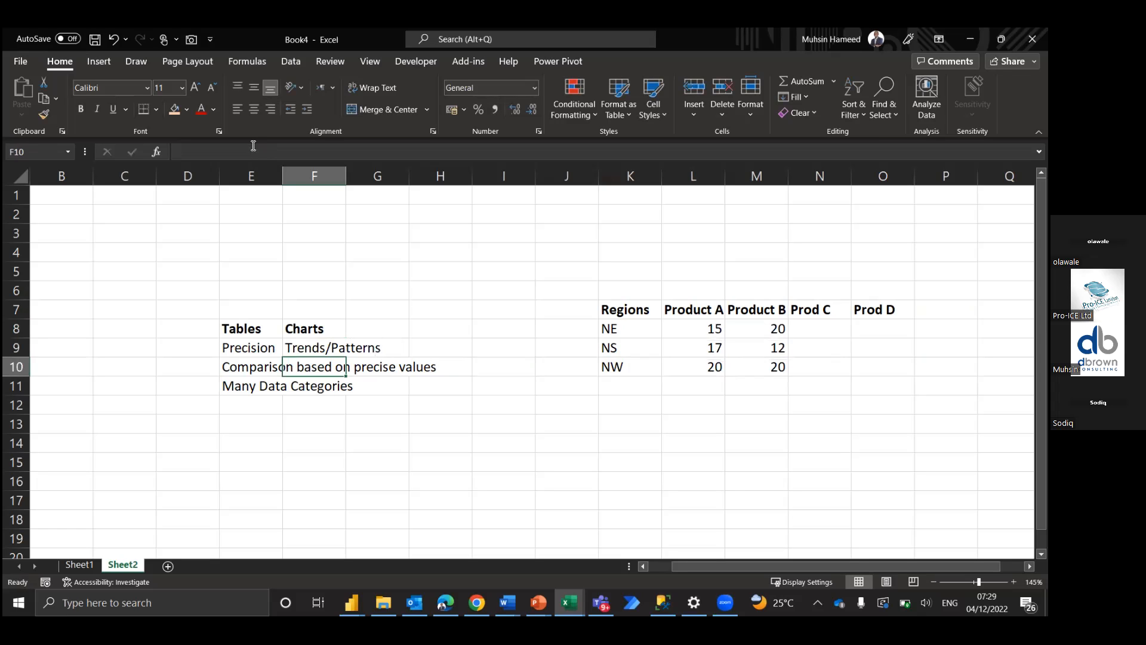
Enter "Comparison without precision" in F10 as the second item in the Charts list
{"action": "key", "text": "Up"}
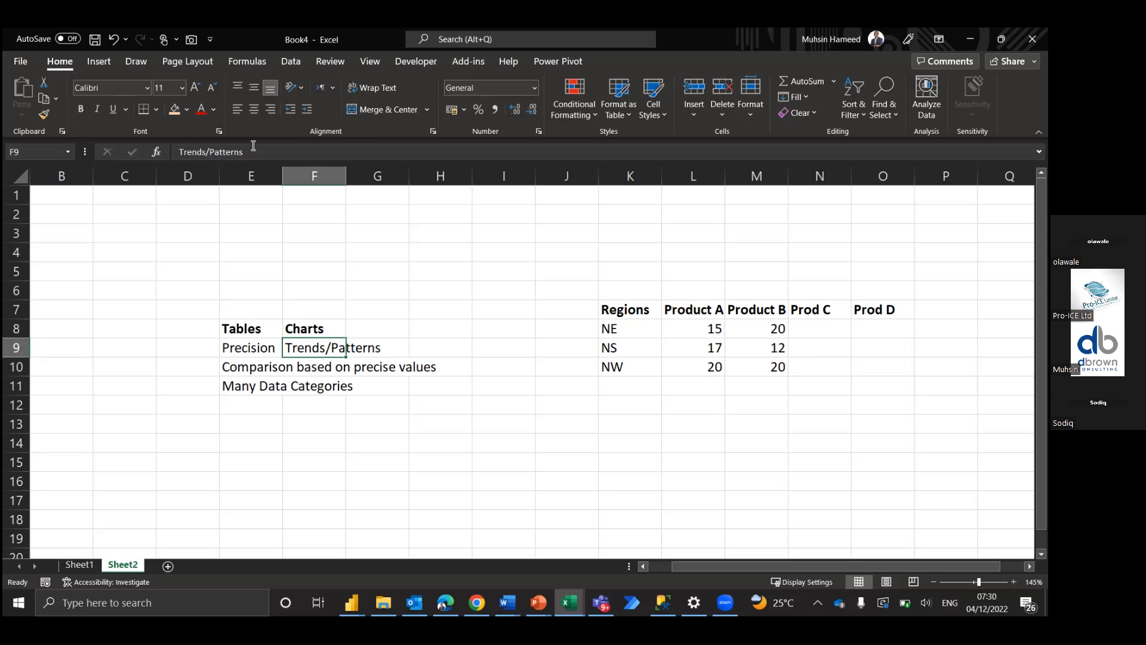
{"action": "key", "text": "Down"}
{"action": "type", "text": "Comparison"}
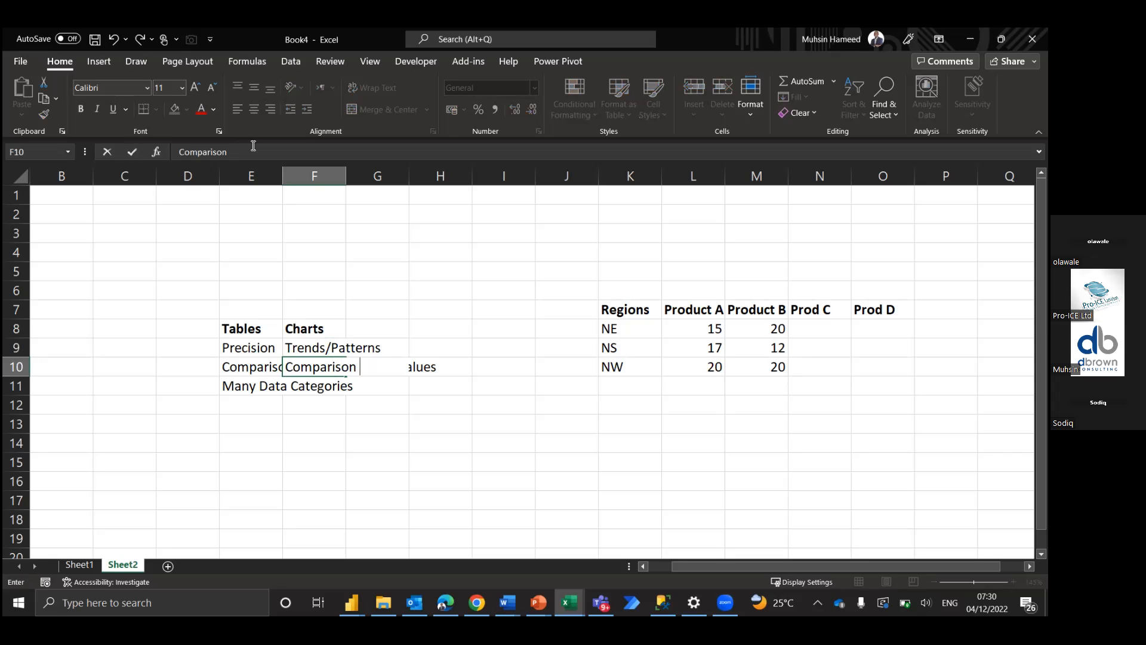
{"action": "type", "text": "wi"}
{"action": "type", "text": "h"}
{"action": "key", "text": "BackSpace"}
{"action": "type", "text": "ithout "}
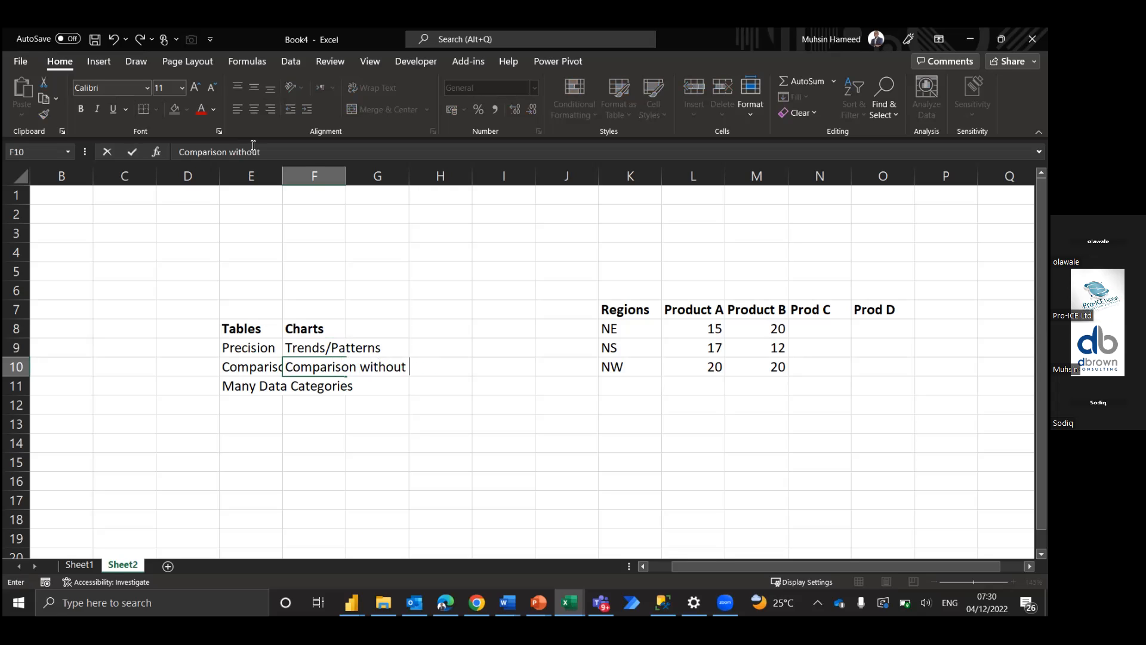
{"action": "type", "text": "precision"}
{"action": "key", "text": "Return"}
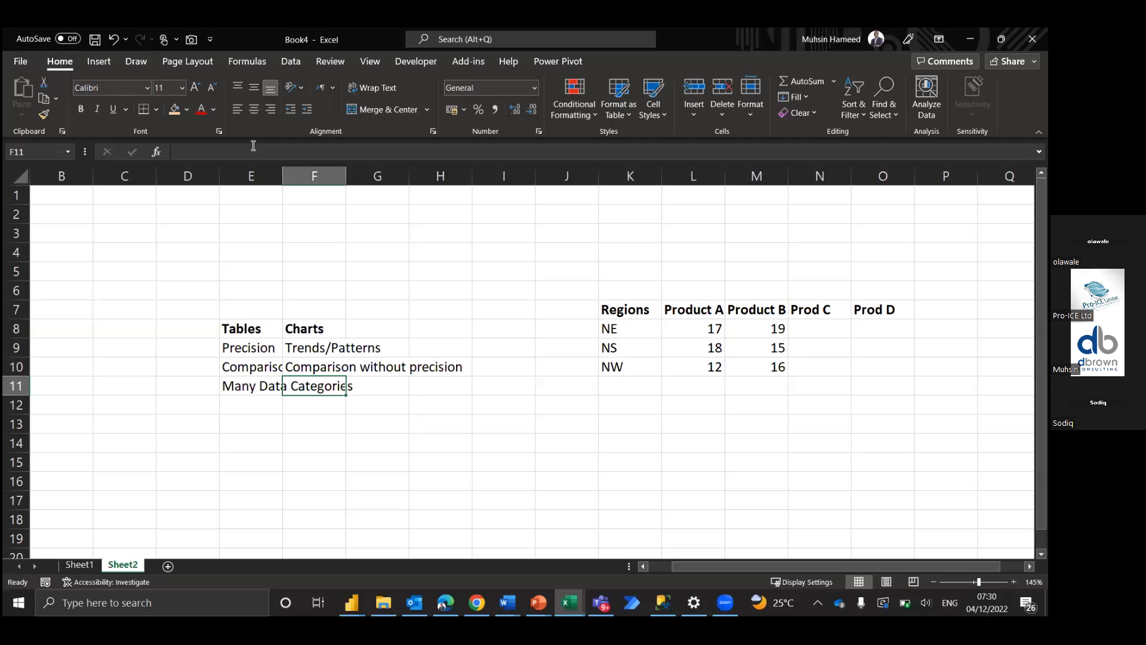
Enter "Explore a large dataset" in F11 and autofit column E to its longest text
{"action": "type", "text": "Explore a large dataset"}
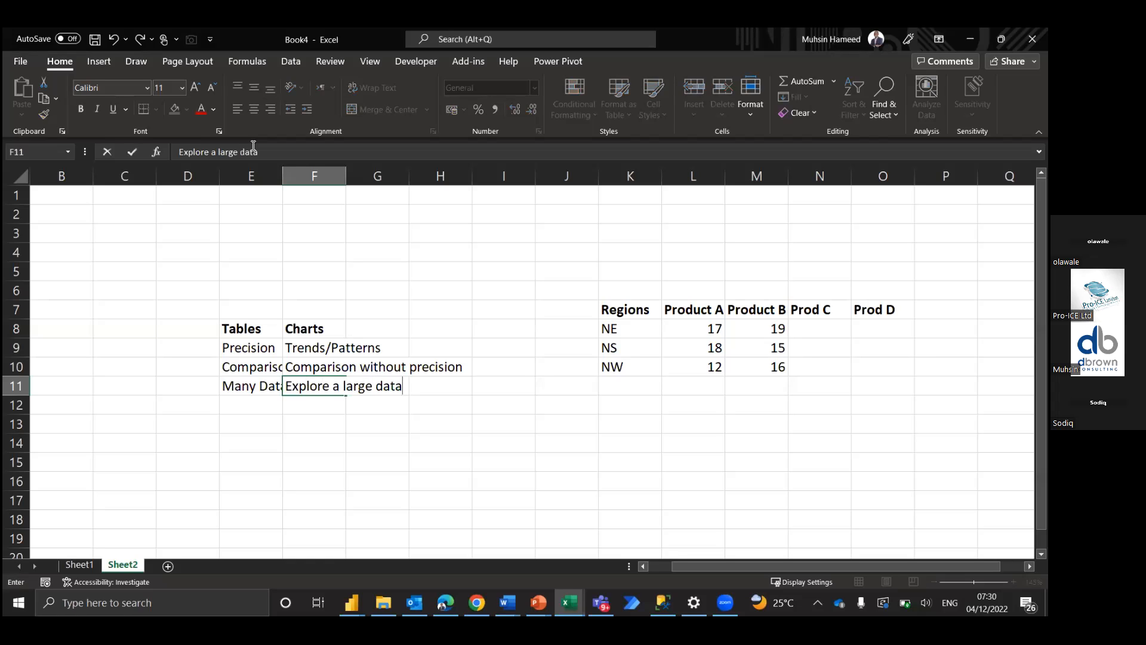
{"action": "key", "text": "Return"}
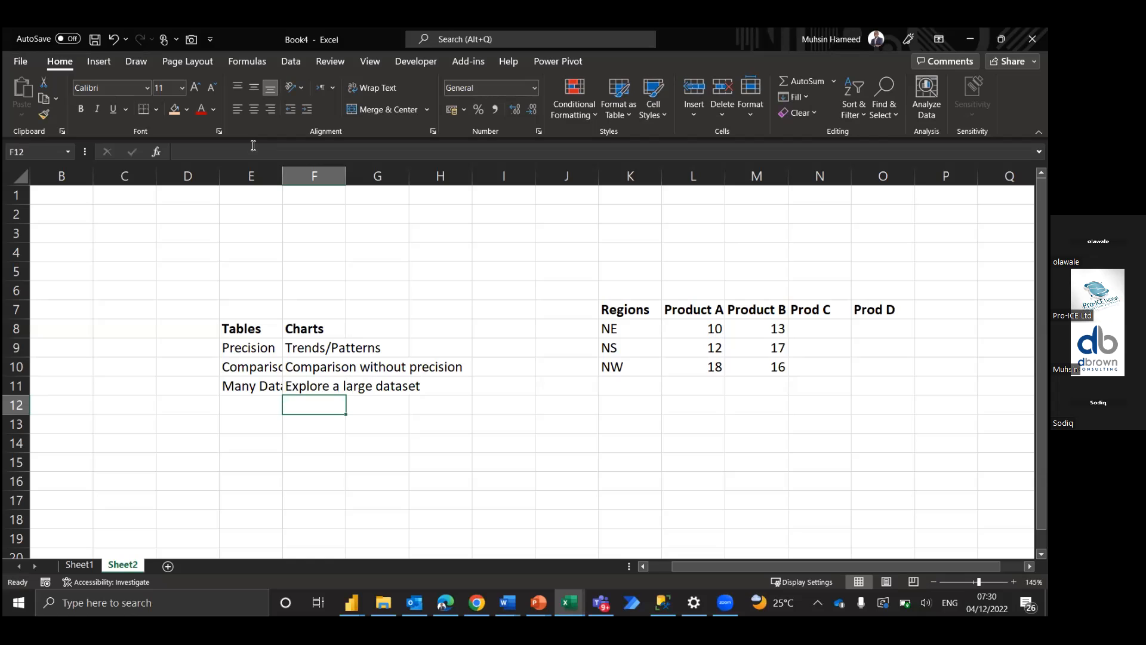
{"action": "double_click", "coordinate": [280, 175]}
{"action": "key", "text": "F9"}
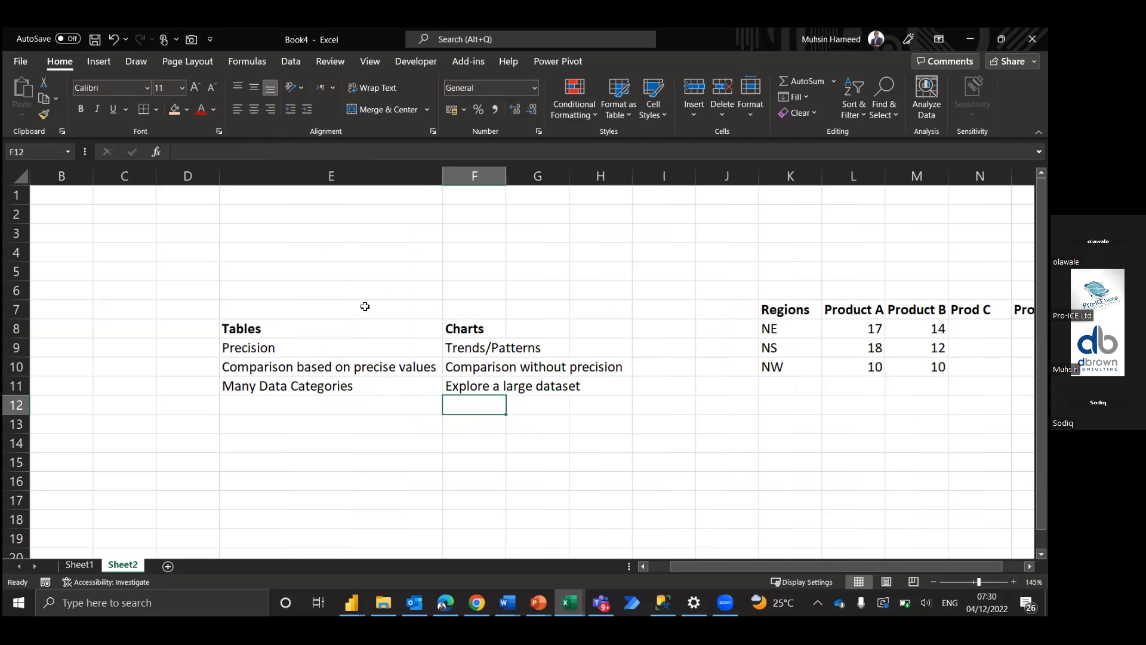
Enter "Part to Whole" in F12 as the last item of the Charts list
{"action": "type", "text": "Par"}
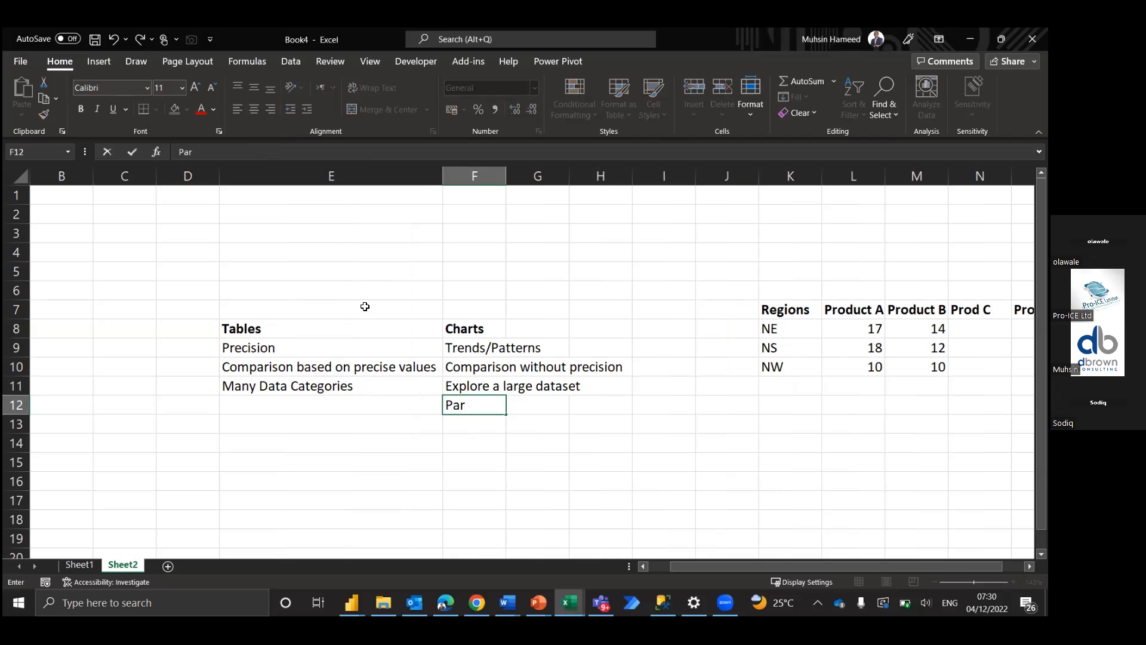
{"action": "type", "text": "t to Whole"}
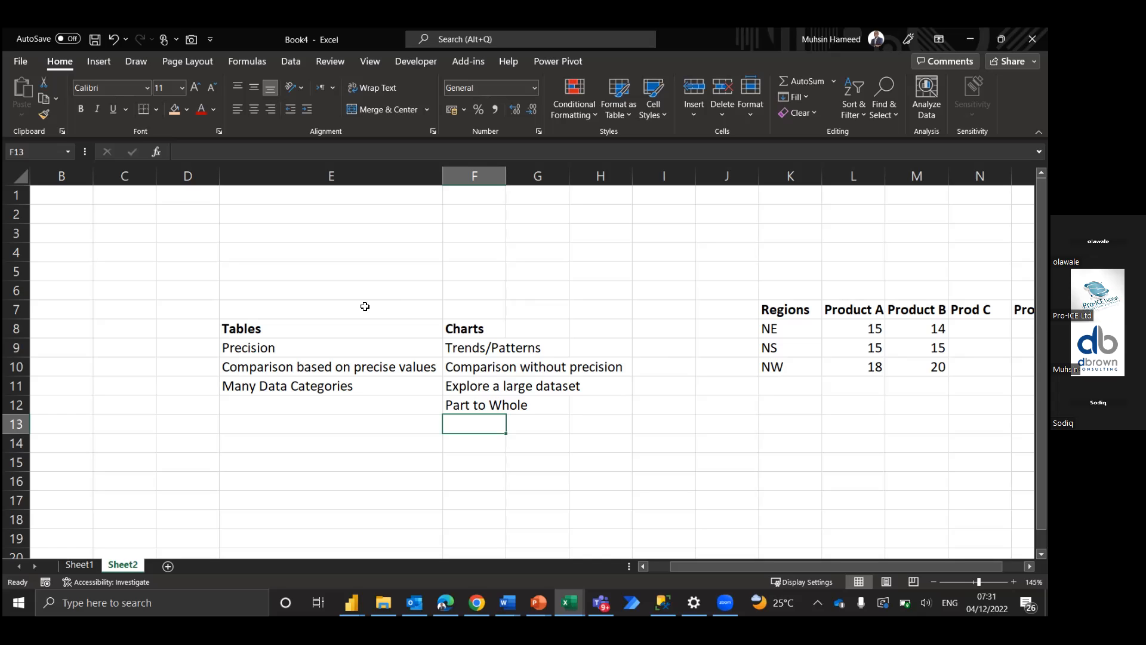
{"action": "left_click", "coordinate": [335, 441]}
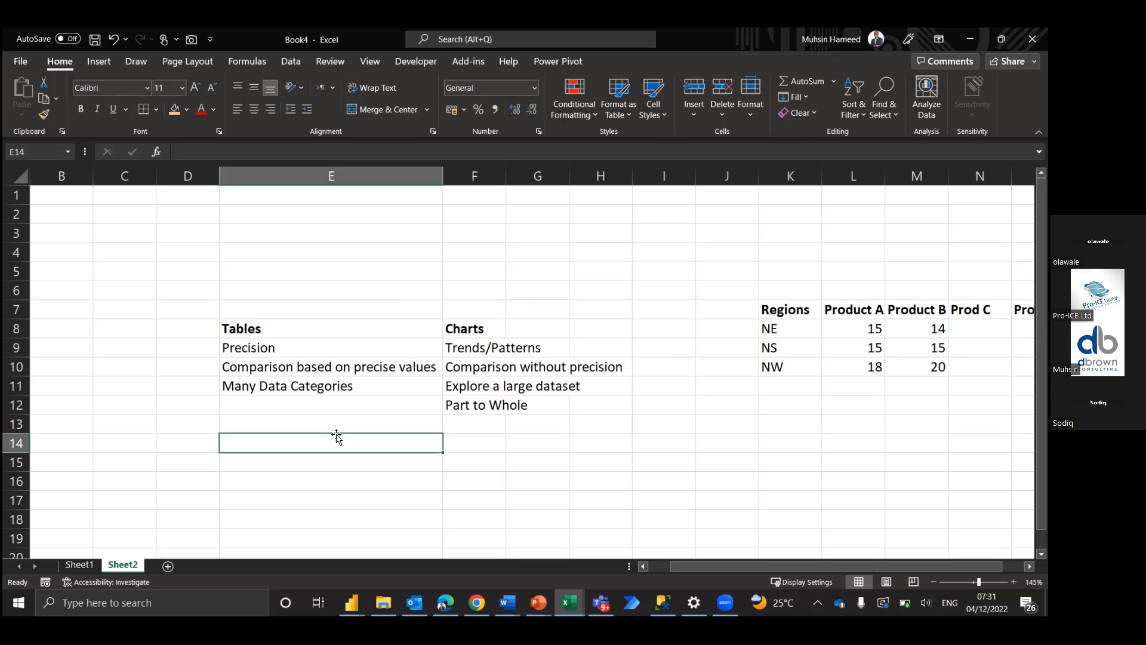
Switch to the Report view of the Pro-ICE Model file in Power BI Desktop and dismiss the auto recovery notice
{"action": "left_click", "coordinate": [352, 601]}
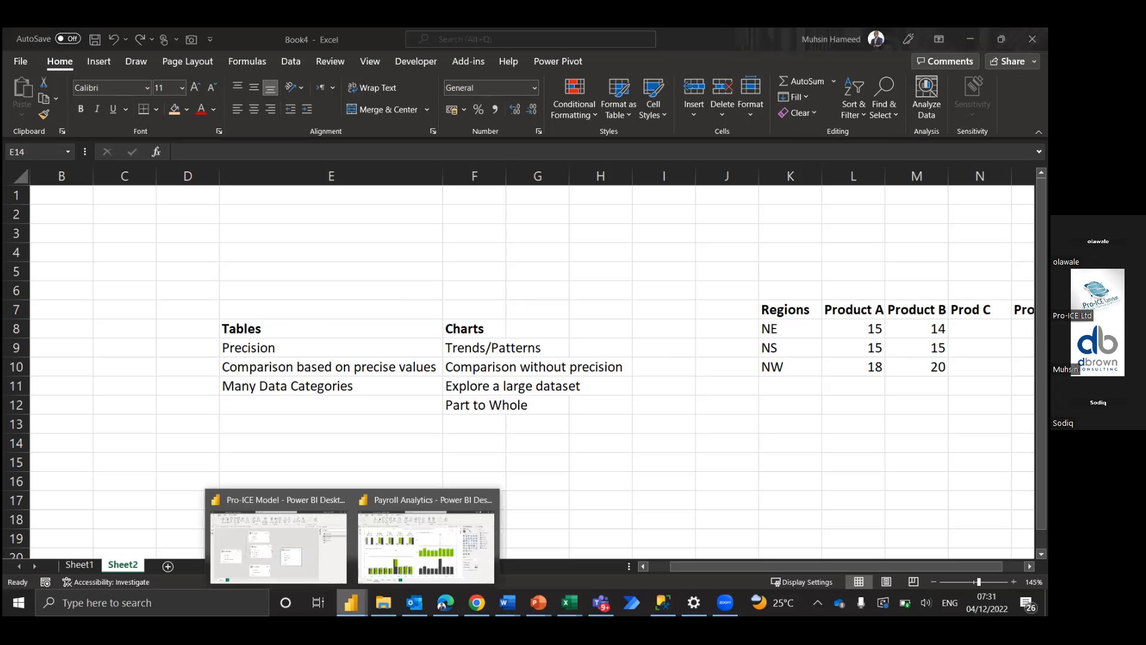
{"action": "left_click", "coordinate": [311, 546]}
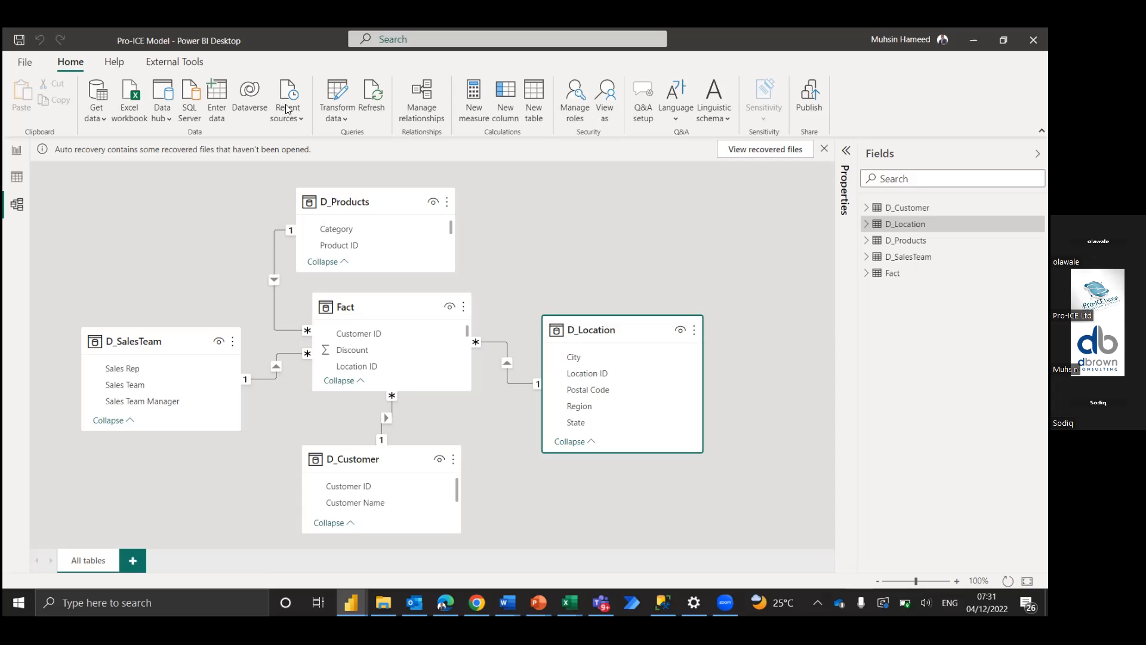
{"action": "left_click", "coordinate": [16, 161]}
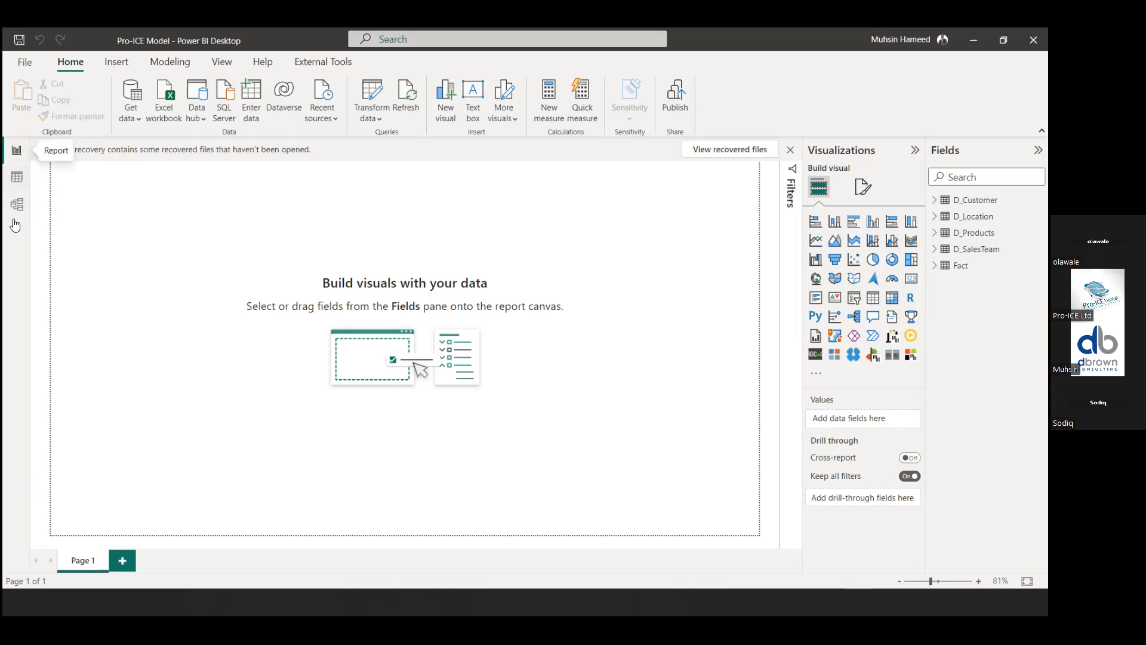
{"action": "left_click", "coordinate": [23, 150]}
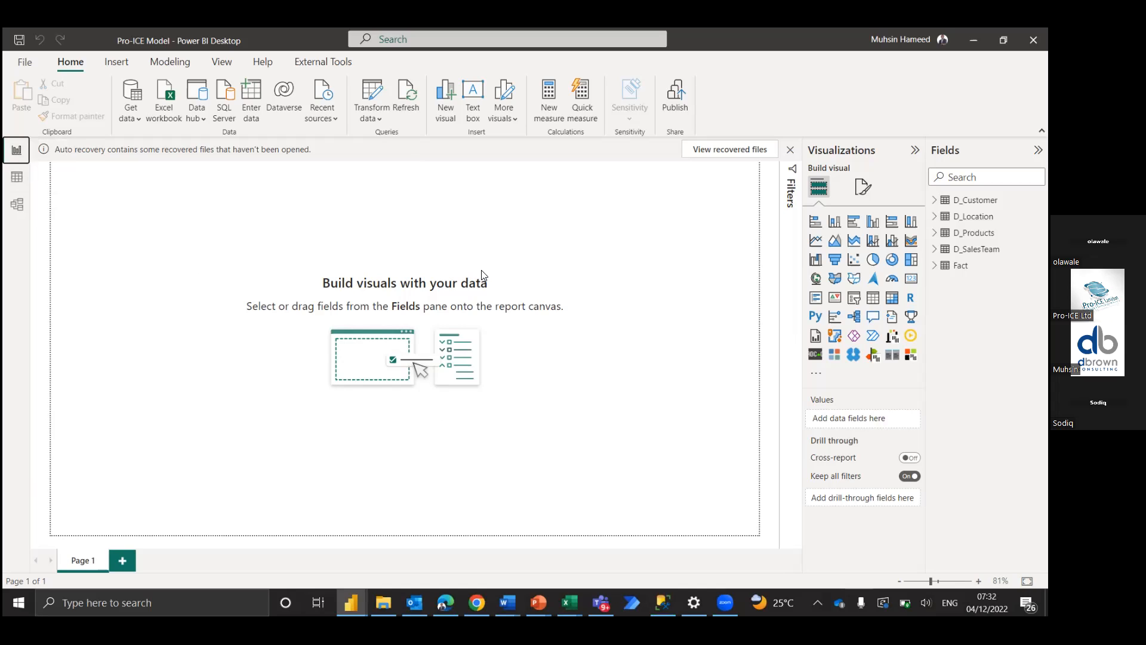
{"action": "left_click", "coordinate": [793, 150]}
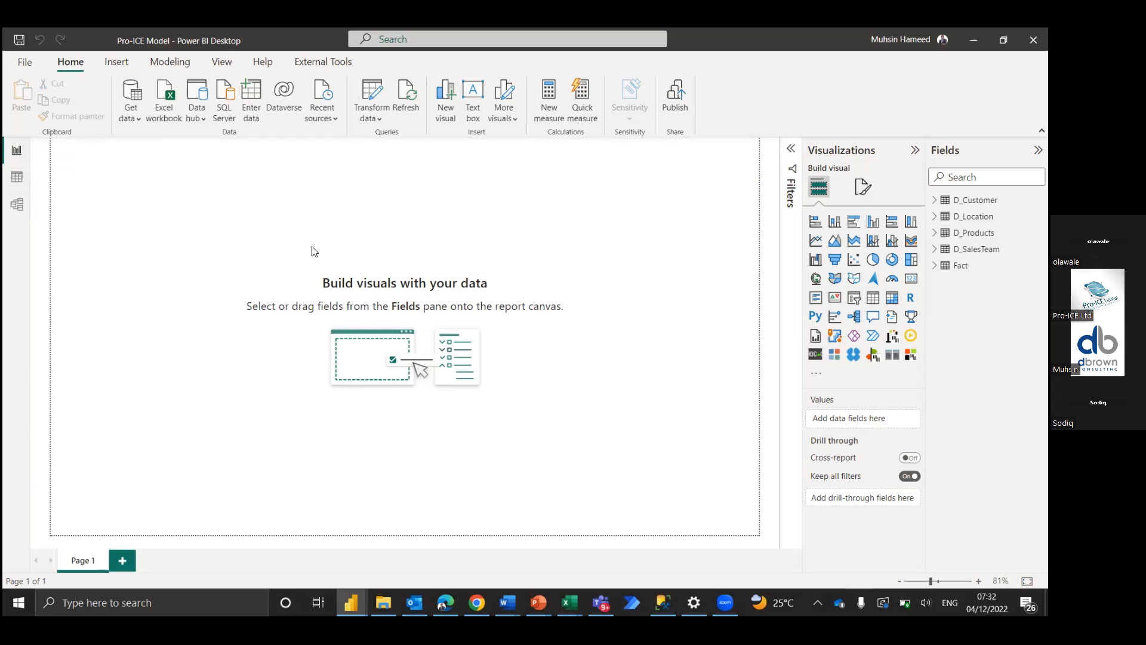
Examine the rows of the D_Customer and D_Location tables in the Data view
{"action": "left_click", "coordinate": [463, 316]}
{"action": "left_click", "coordinate": [603, 356]}
{"action": "left_click", "coordinate": [17, 176]}
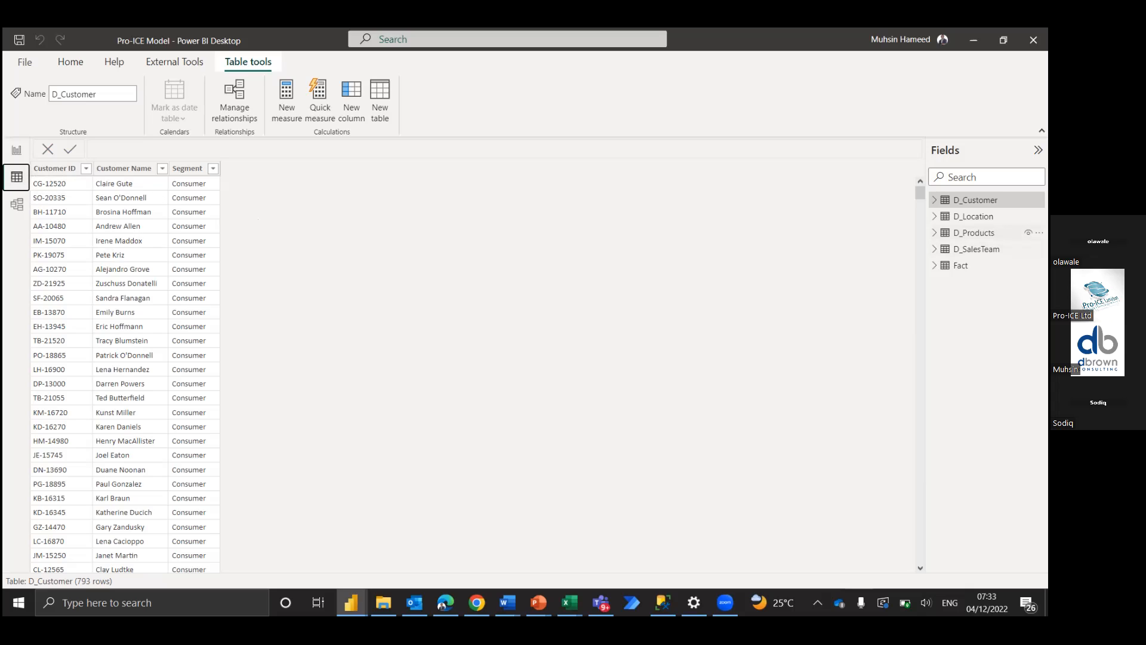
{"action": "left_click", "coordinate": [974, 217]}
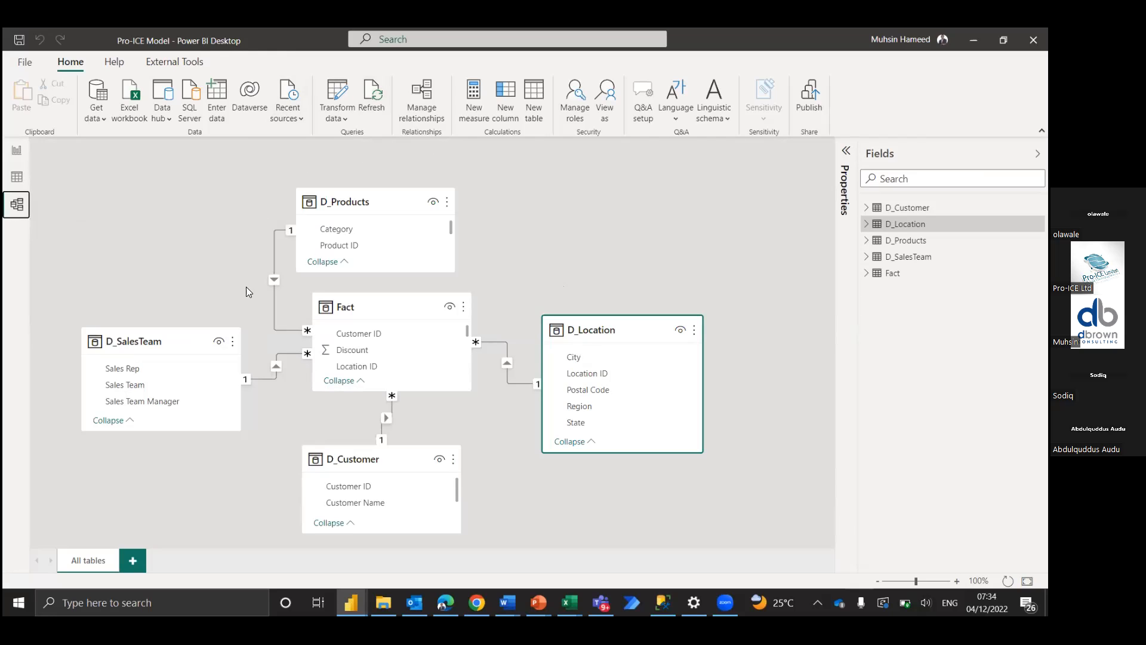
Expand the Filters pane in the Report view and examine the fields of the D_Customer table
{"action": "left_click", "coordinate": [23, 156]}
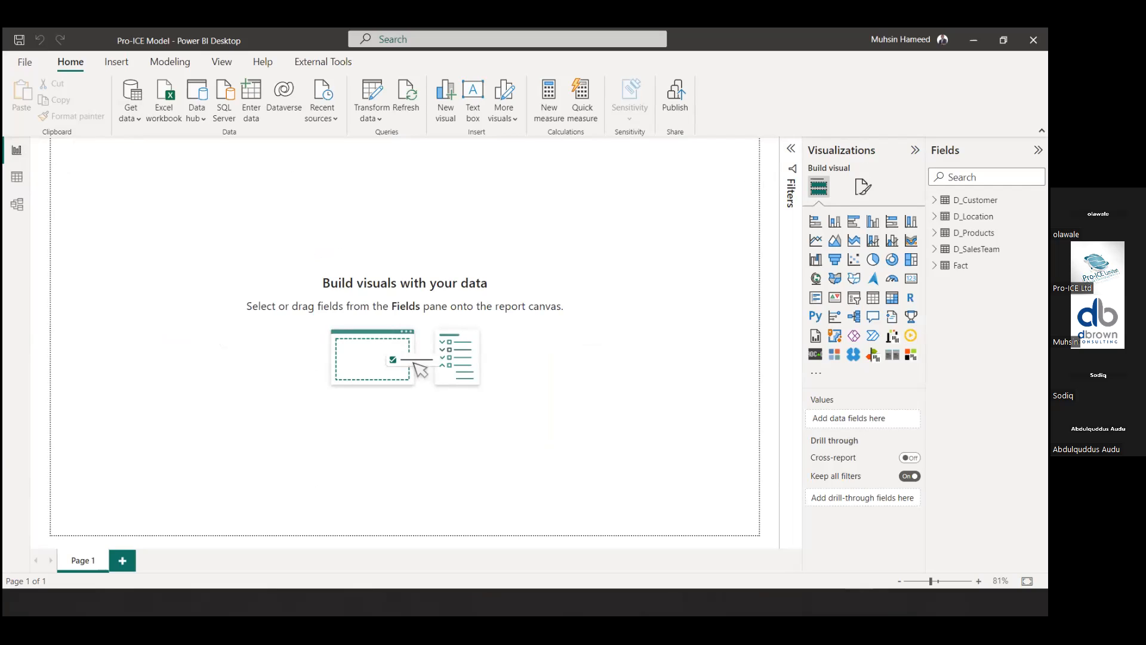
{"action": "left_click", "coordinate": [792, 150]}
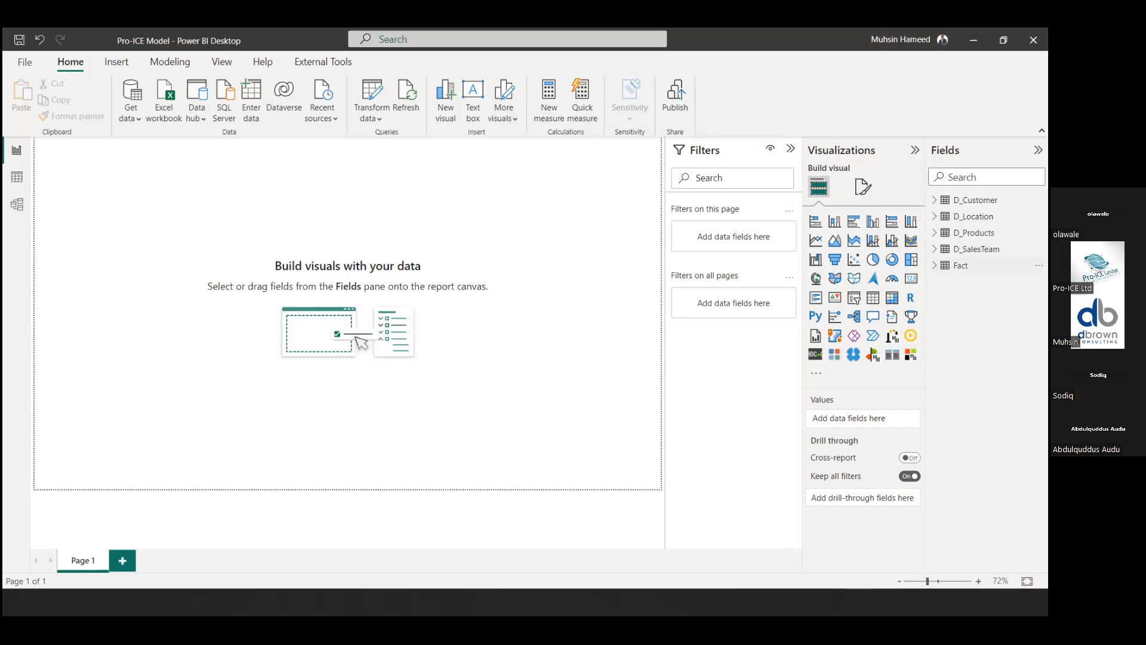
{"action": "left_click", "coordinate": [935, 201]}
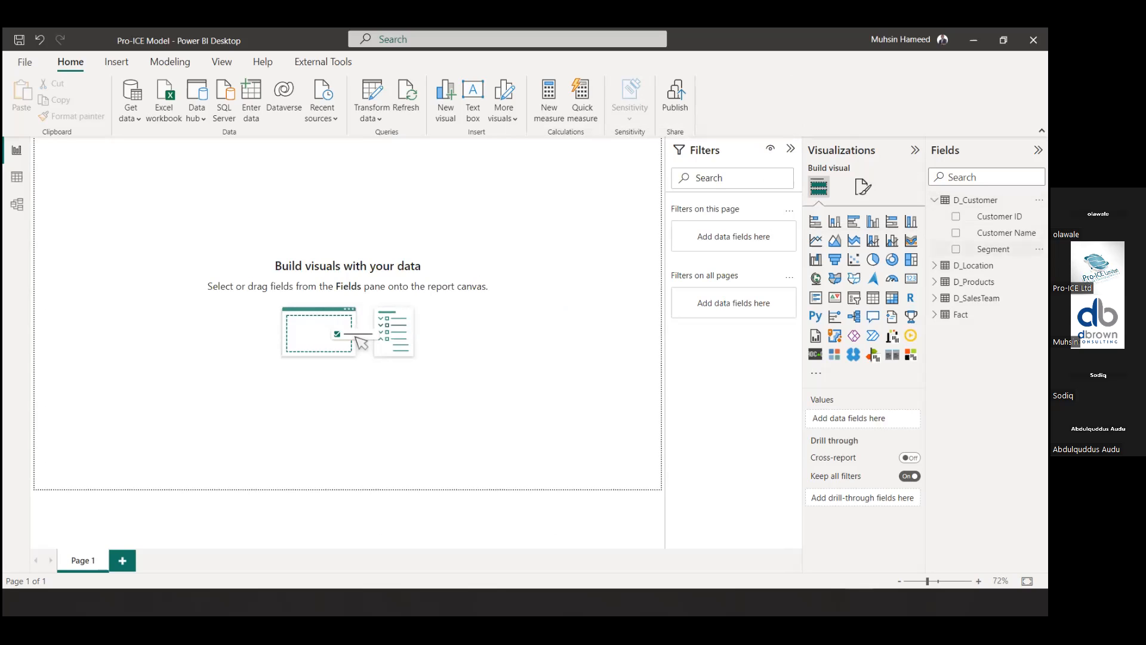
{"action": "left_click", "coordinate": [934, 201]}
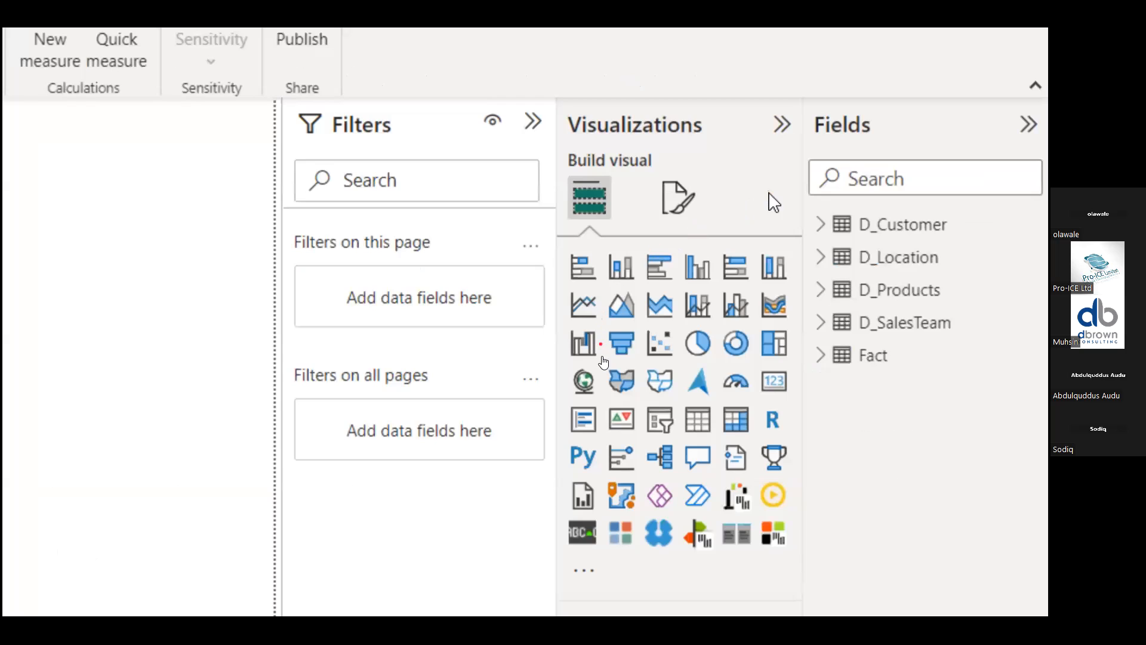
Mark off the standard visuals from the rows below them with red lines over the Visualizations pane
{"action": "left_click_drag", "start_coordinate": [562, 249], "coordinate": [562, 273]}
{"action": "left_click", "coordinate": [563, 478]}
{"action": "mouse_move", "coordinate": [565, 514]}
{"action": "left_mouse_down"}
{"action": "mouse_move", "coordinate": [692, 517]}
{"action": "mouse_move", "coordinate": [713, 512]}
{"action": "mouse_move", "coordinate": [714, 476]}
{"action": "mouse_move", "coordinate": [791, 478]}
{"action": "left_mouse_up"}
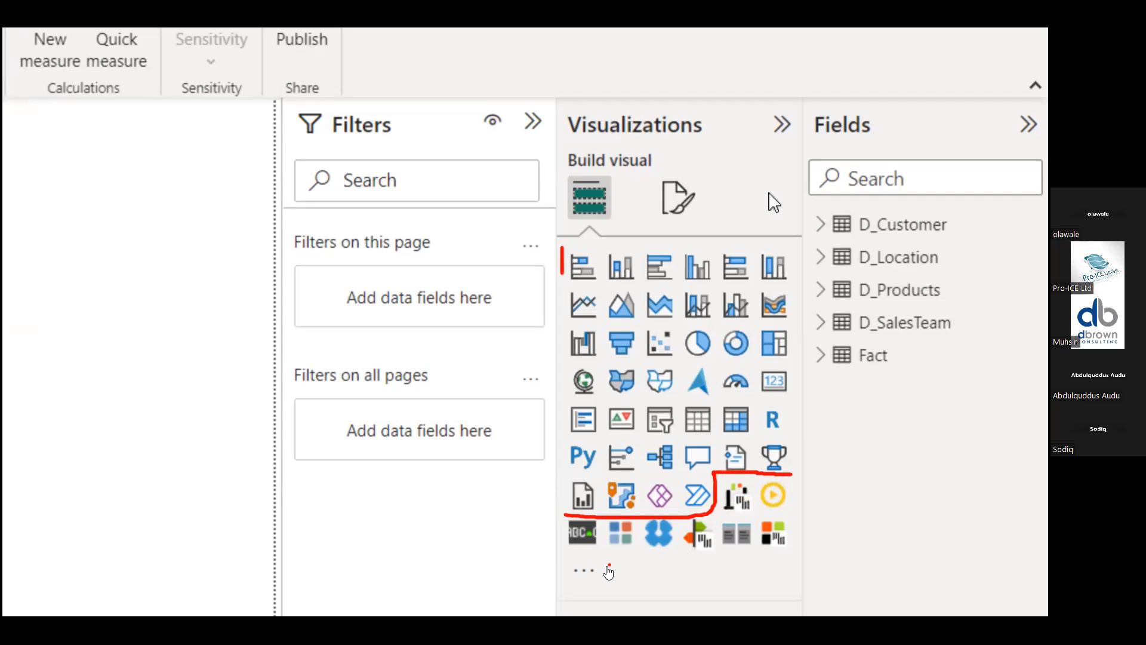
{"action": "mouse_move", "coordinate": [576, 567]}
{"action": "left_mouse_down"}
{"action": "mouse_move", "coordinate": [721, 577]}
{"action": "mouse_move", "coordinate": [807, 561]}
{"action": "left_mouse_up"}
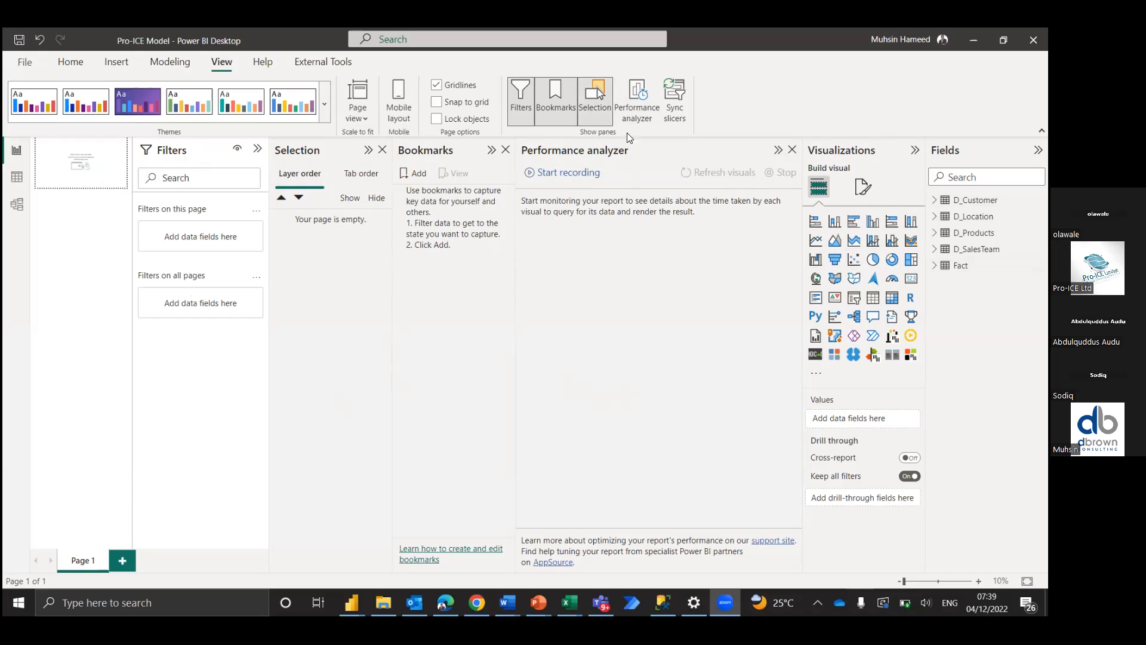
Close the Performance analyzer, Bookmarks and Selection panes and collapse the Filters pane
{"action": "left_click", "coordinate": [793, 150]}
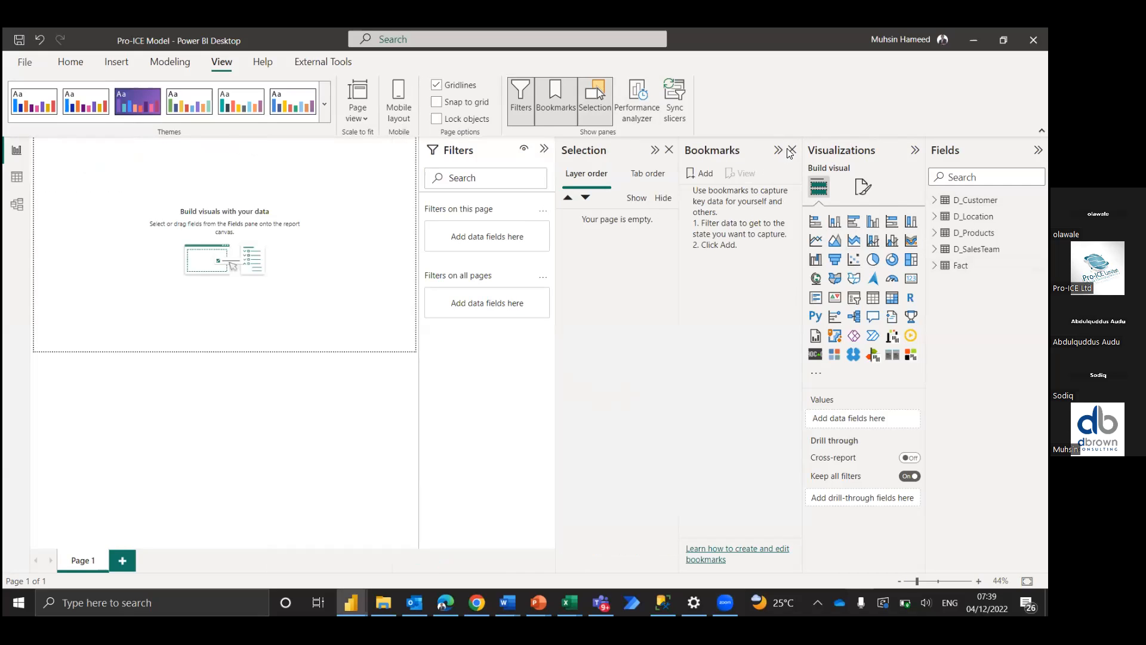
{"action": "left_click", "coordinate": [792, 150]}
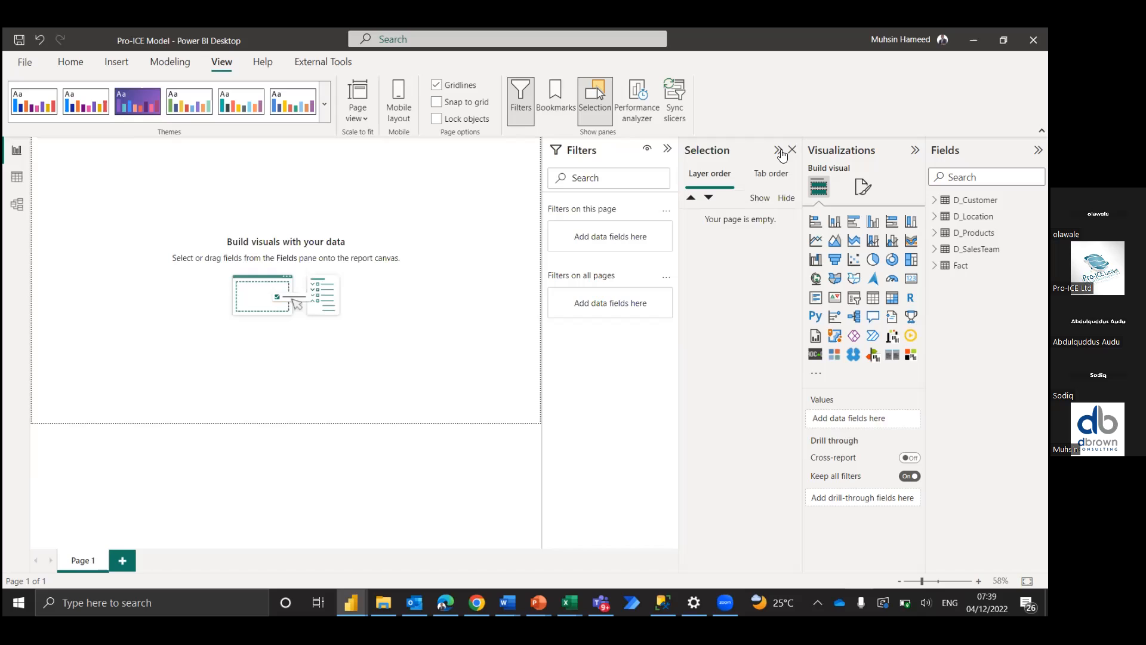
{"action": "left_click", "coordinate": [792, 150]}
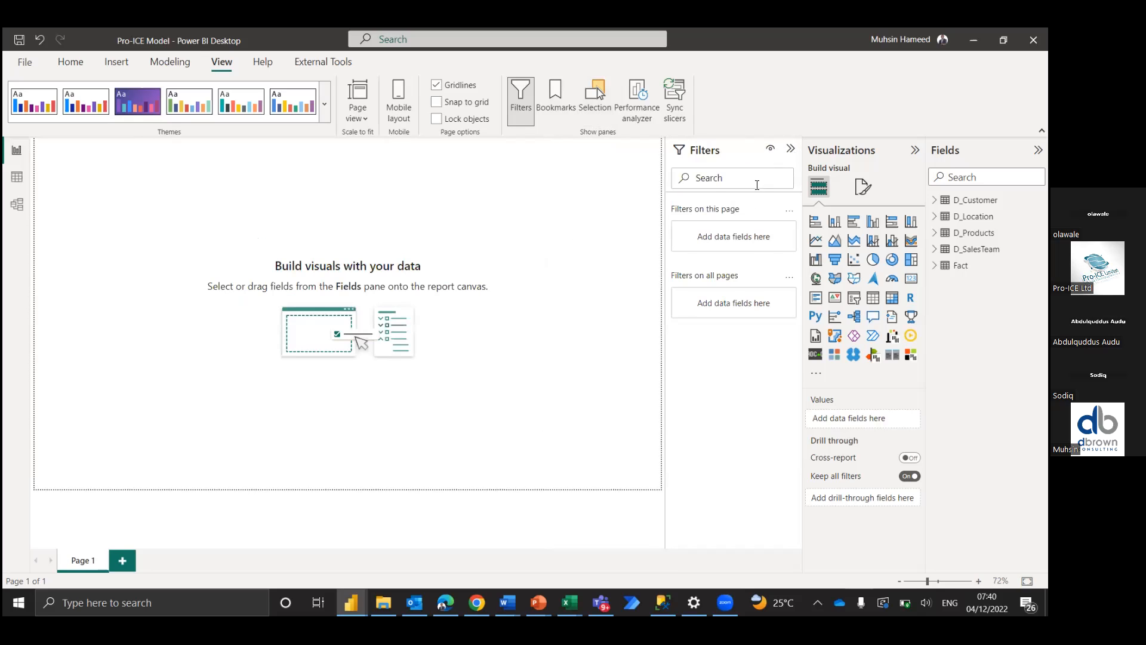
{"action": "left_click", "coordinate": [791, 150]}
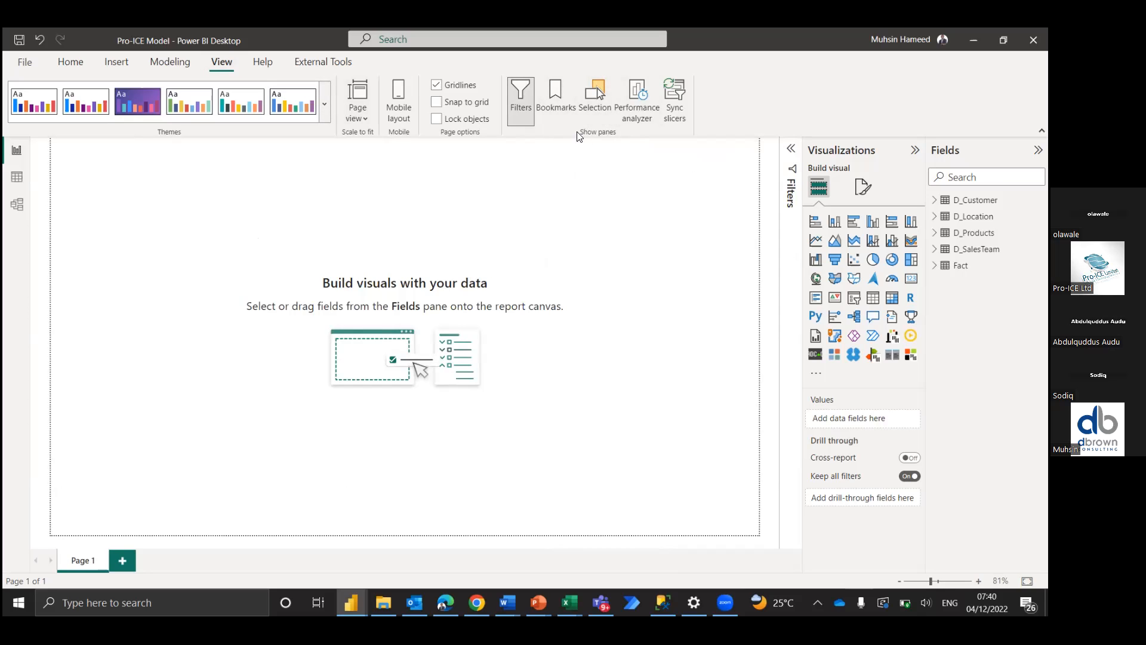
Demonstrate toggling the Filters pane's visibility, leaving the pane hidden from the report view
{"action": "left_click", "coordinate": [517, 110]}
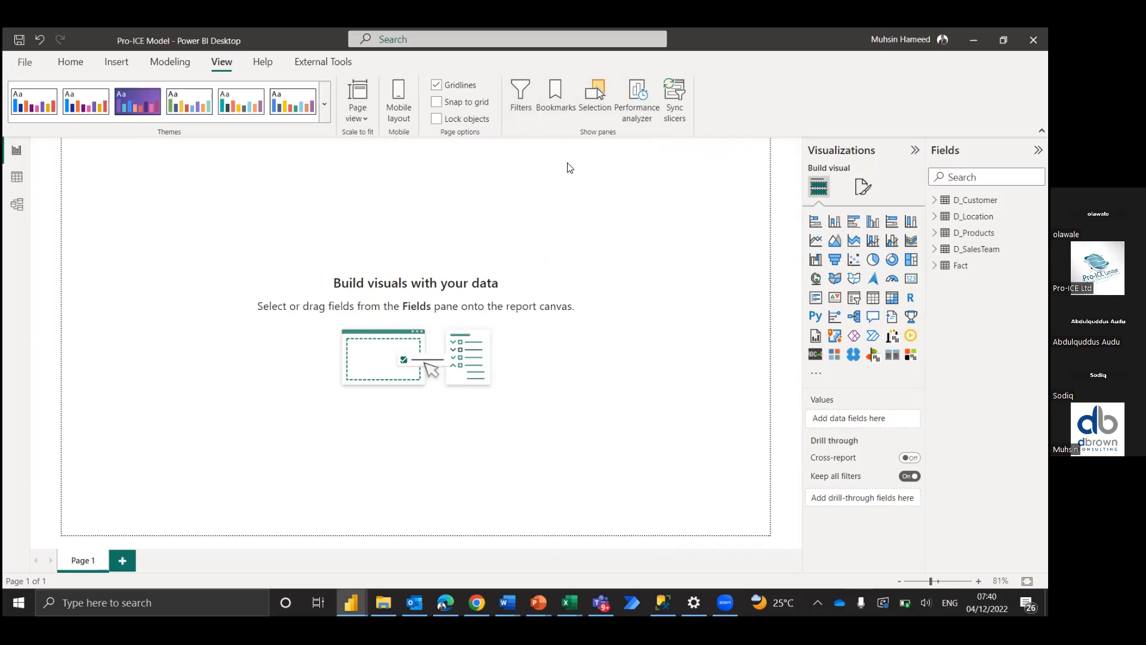
{"action": "left_click", "coordinate": [520, 90]}
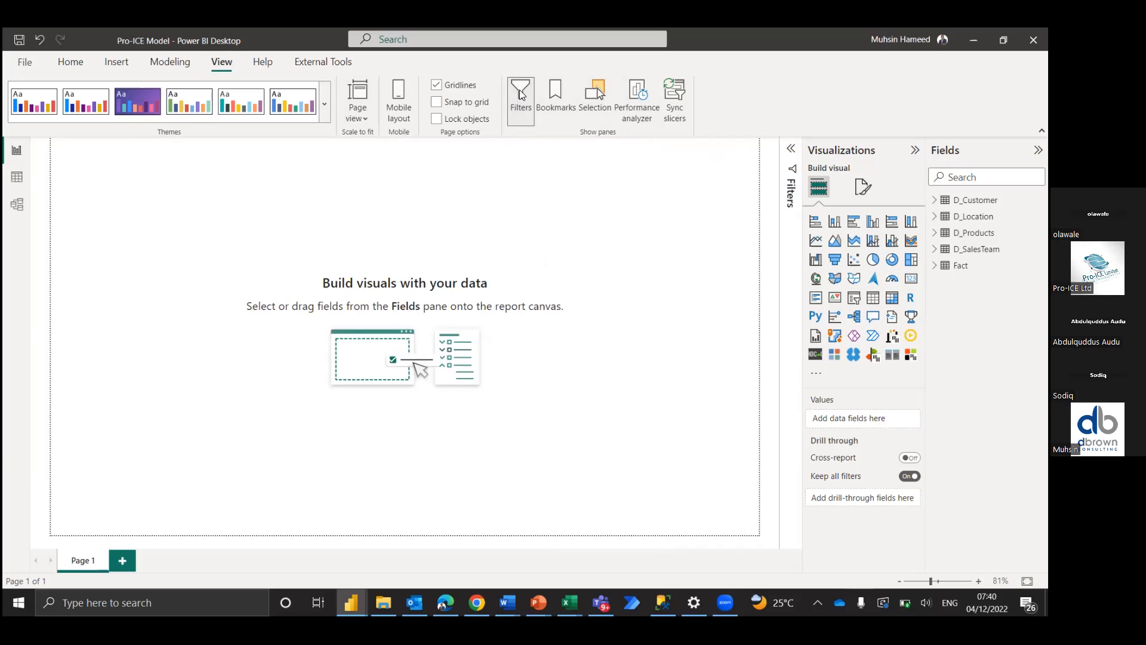
{"action": "left_click", "coordinate": [519, 90]}
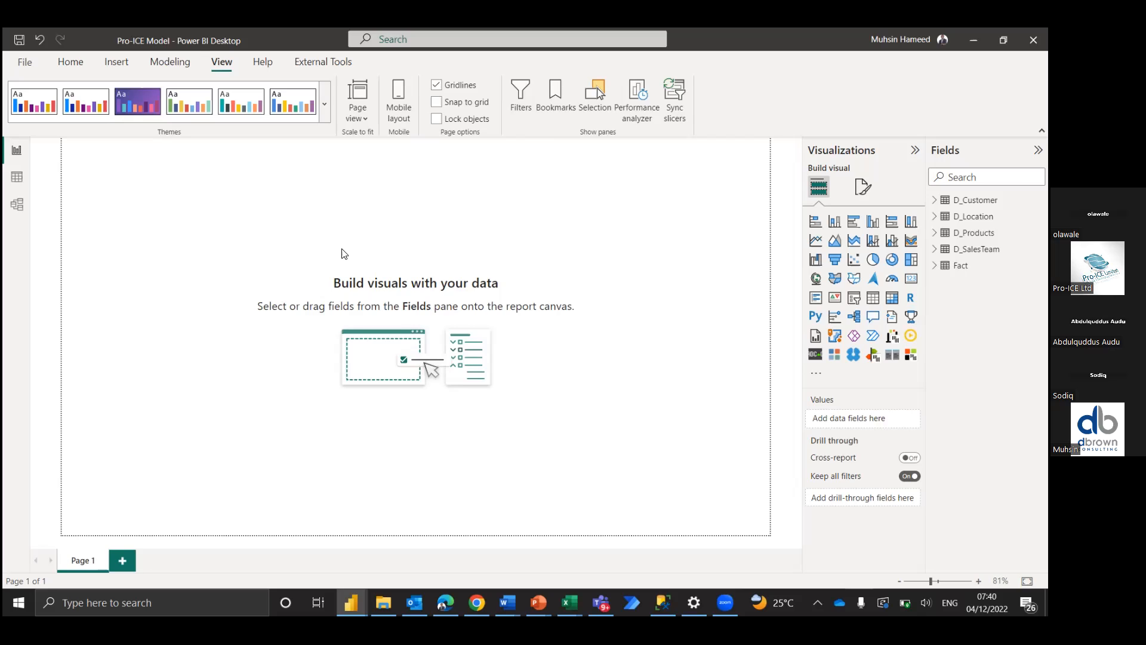
Switch to PowerPoint, find the All Backgrounds.pptx presentation by searching for "back", and open it to show the report background slide
{"action": "left_click", "coordinate": [538, 602]}
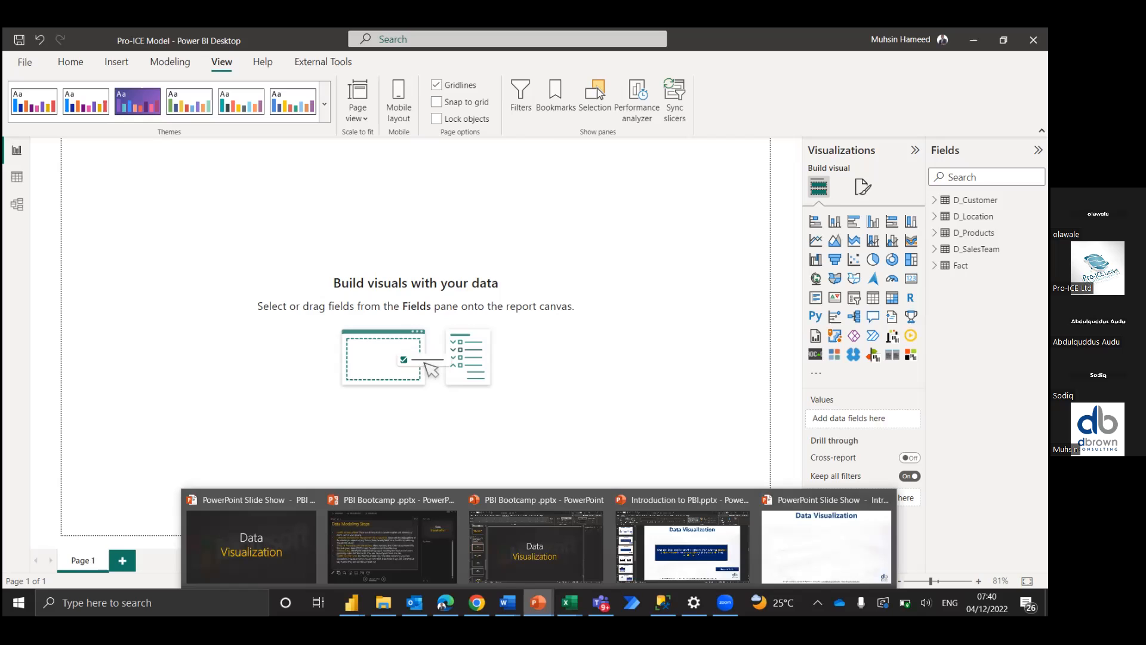
{"action": "left_click", "coordinate": [511, 489]}
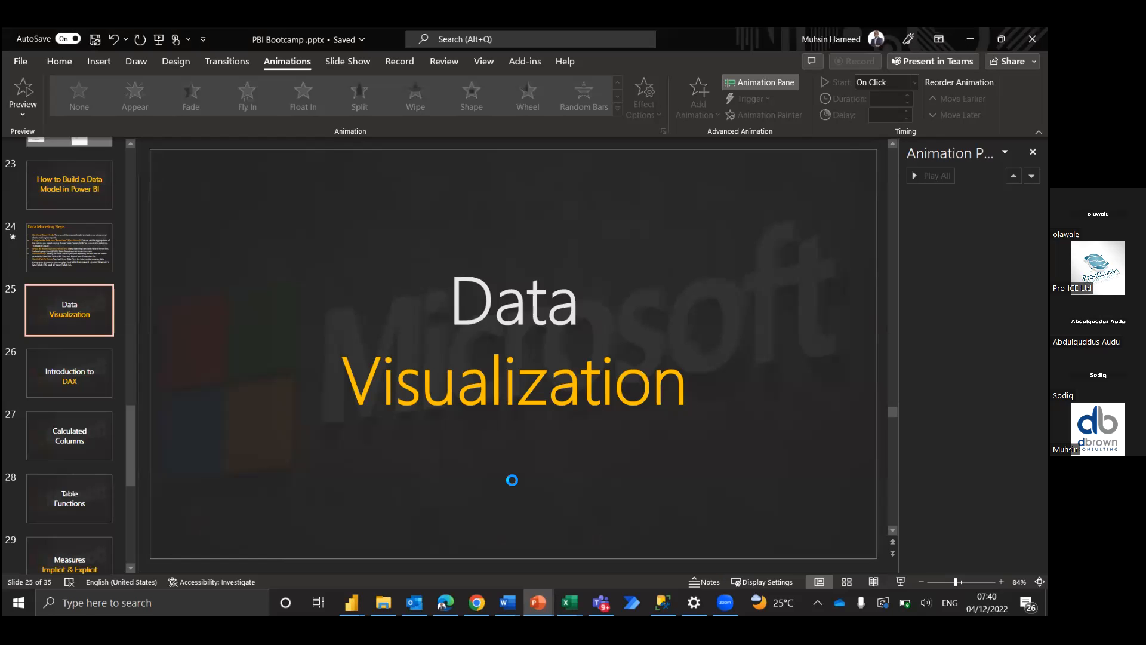
{"action": "key", "text": "ctrl+o"}
{"action": "left_click", "coordinate": [506, 116]}
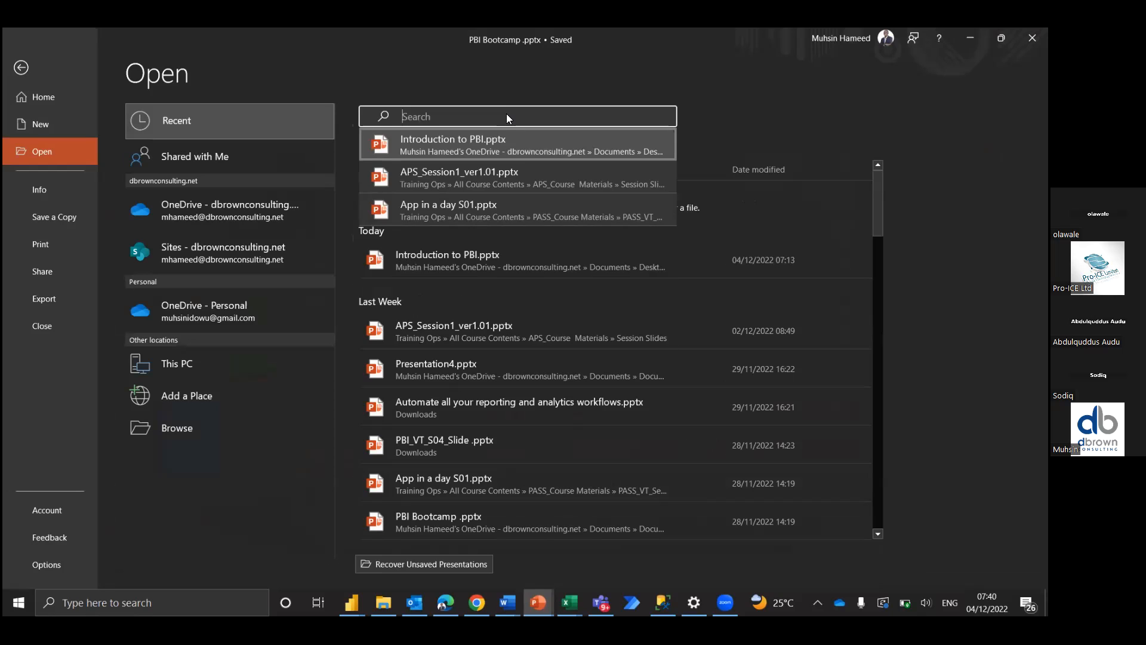
{"action": "type", "text": "back"}
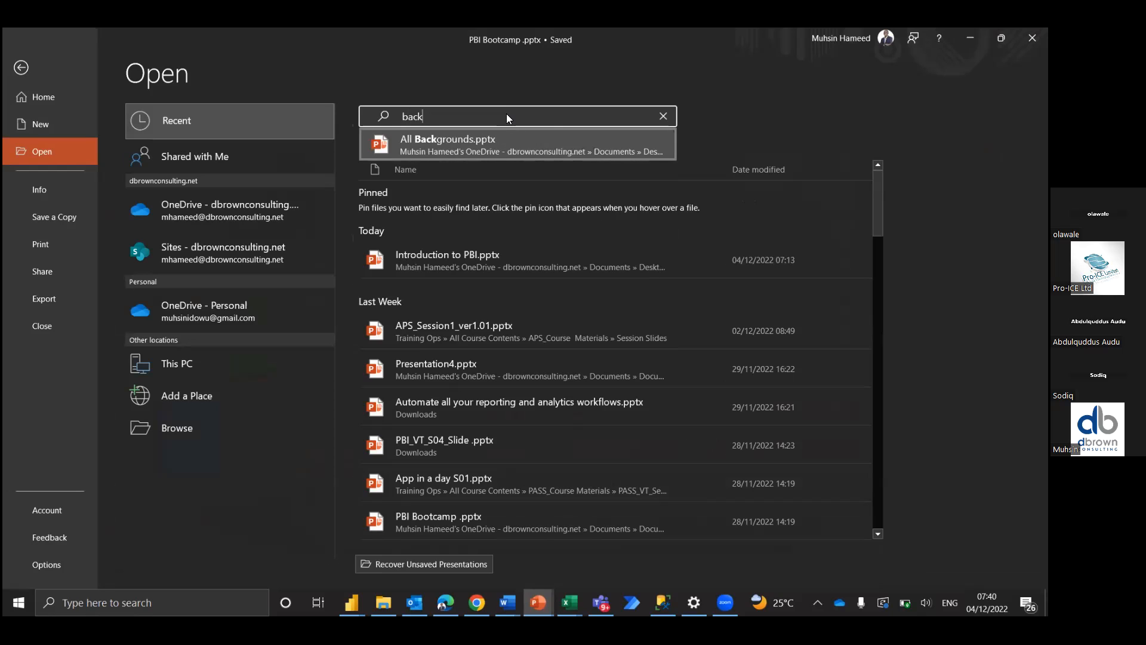
{"action": "left_click", "coordinate": [478, 140]}
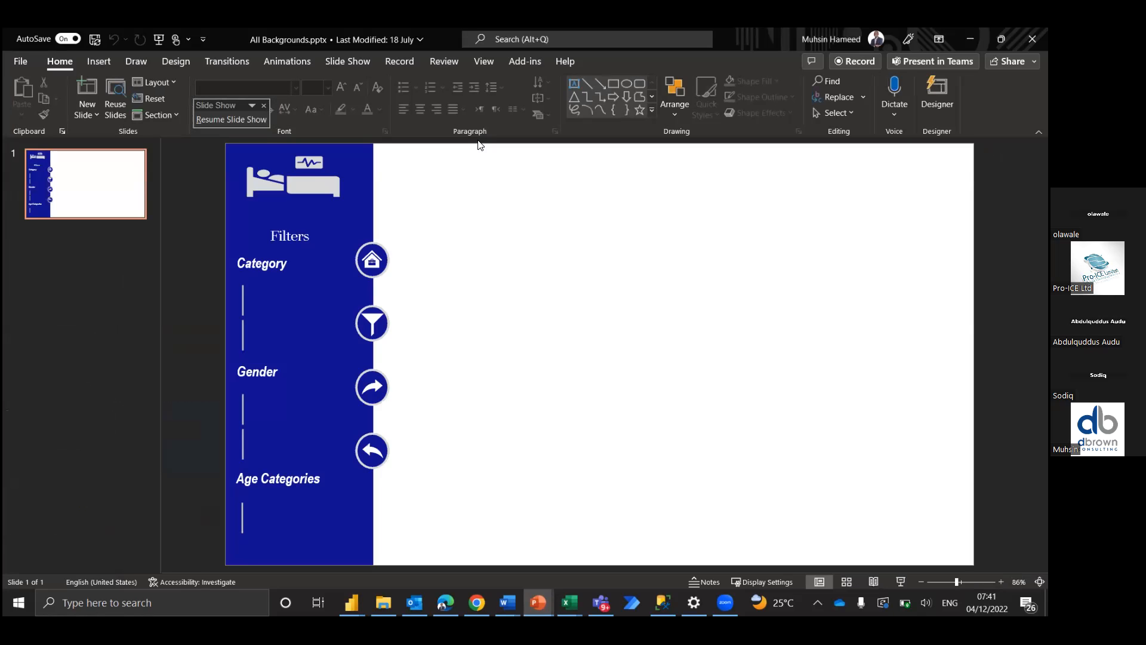
{"action": "left_click", "coordinate": [296, 251]}
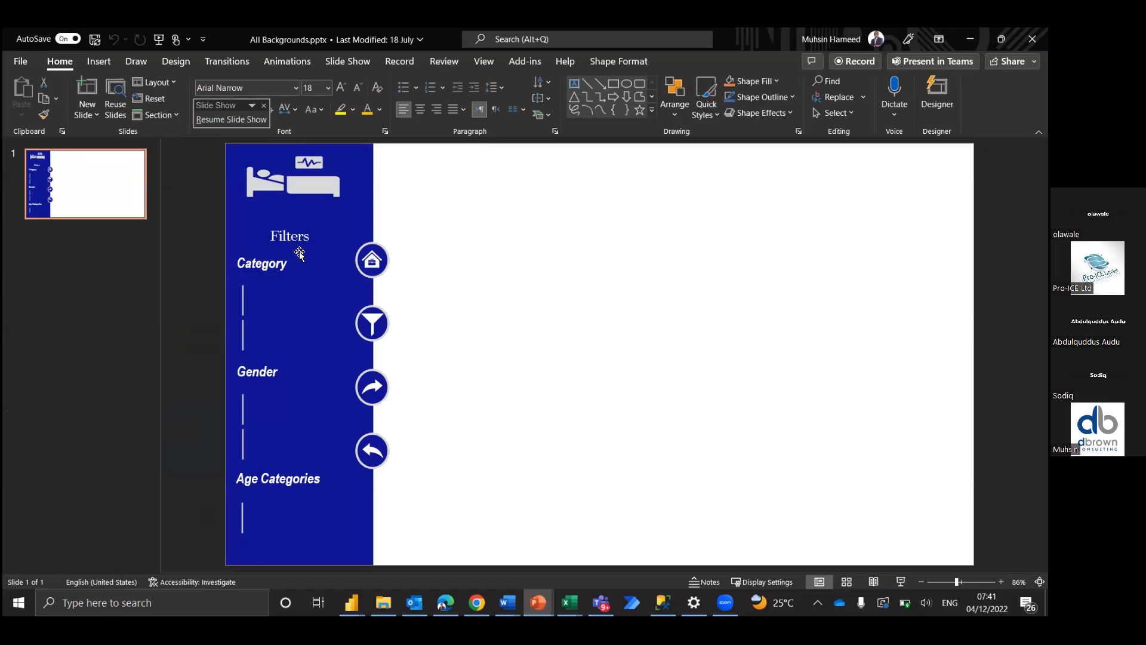
{"action": "left_click", "coordinate": [411, 300]}
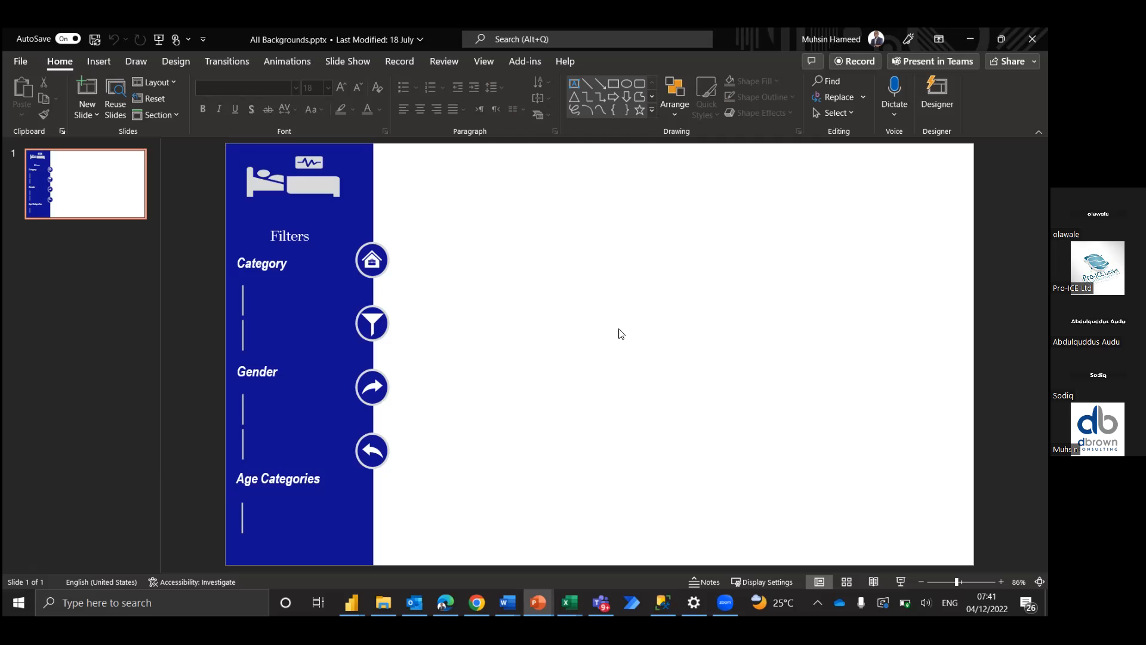
In Power BI Desktop, show the page's Canvas background settings and image browser without choosing a file, and compare with the PowerPoint background slide
{"action": "key", "text": "alt+Tab"}
{"action": "key", "text": "Tab"}
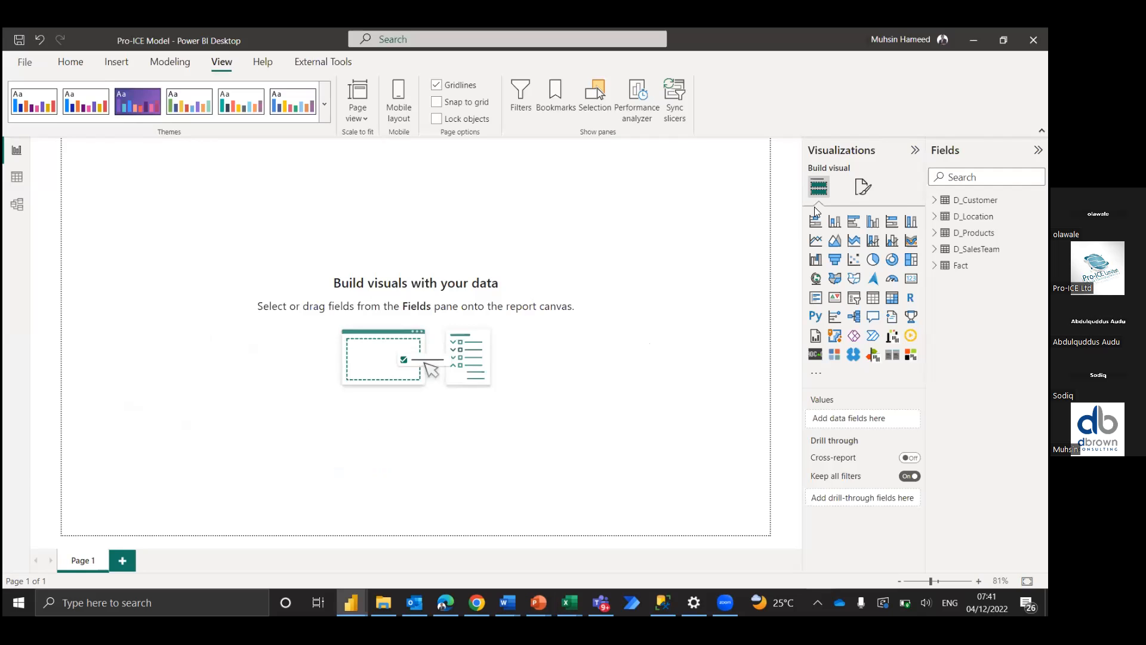
{"action": "left_click", "coordinate": [865, 190]}
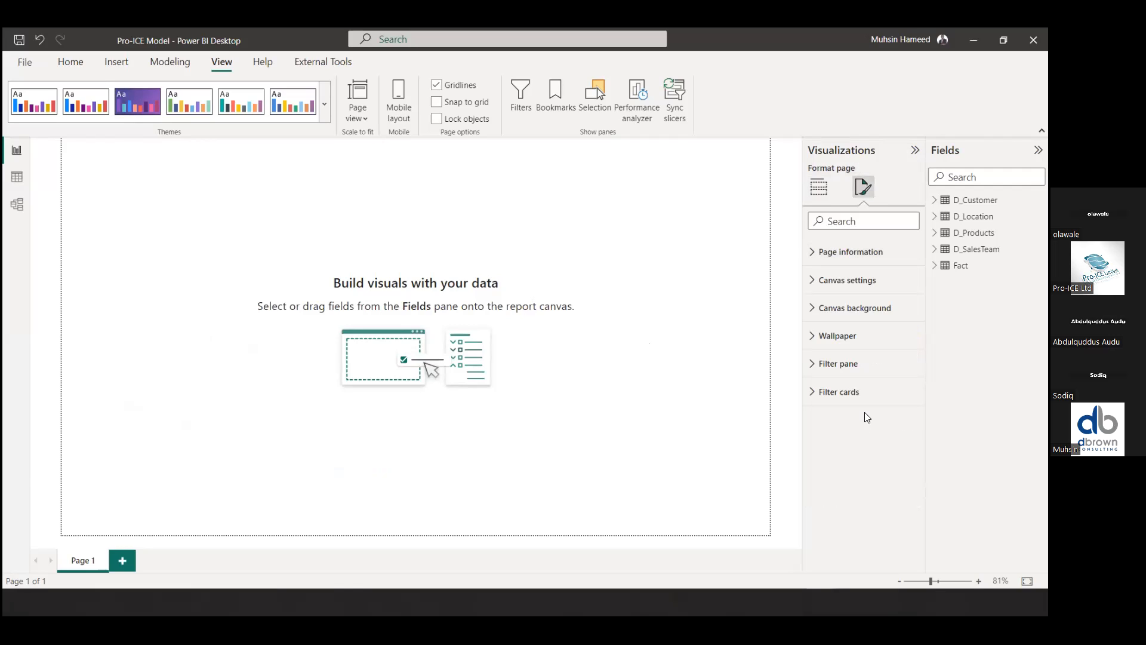
{"action": "left_click", "coordinate": [878, 308]}
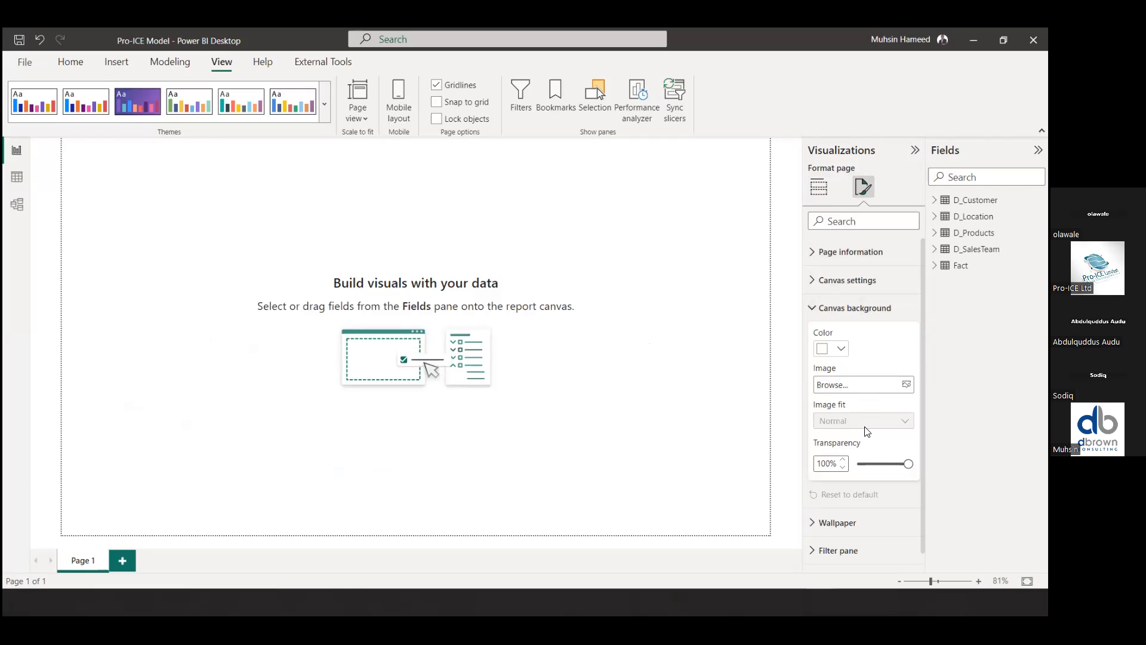
{"action": "left_click", "coordinate": [906, 386]}
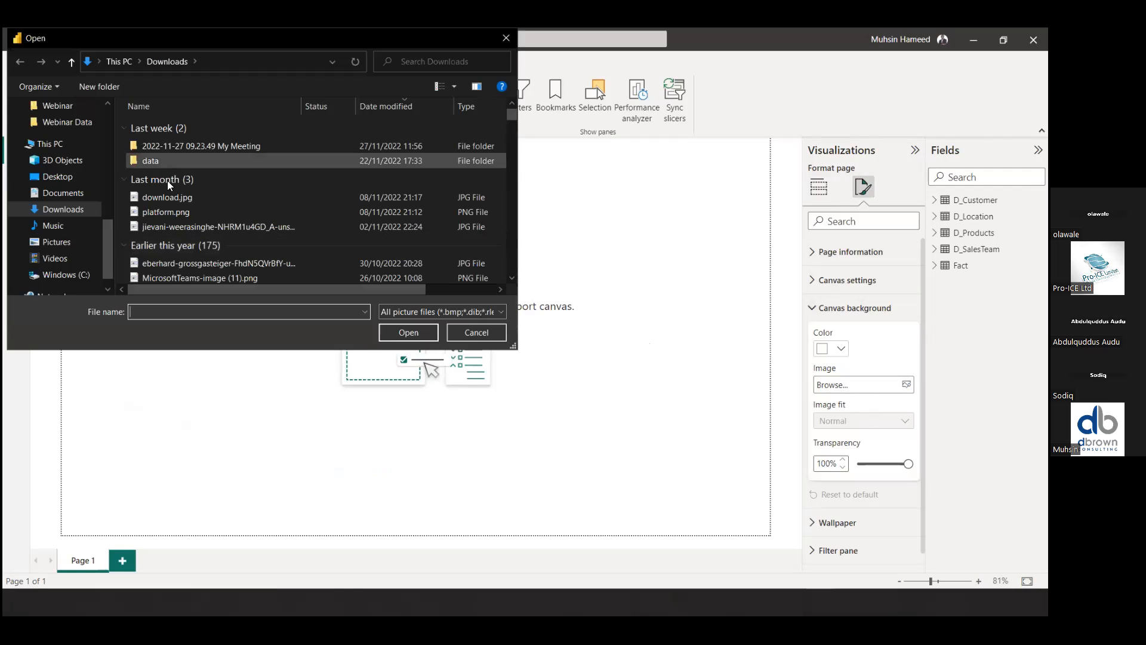
{"action": "left_click", "coordinate": [481, 335]}
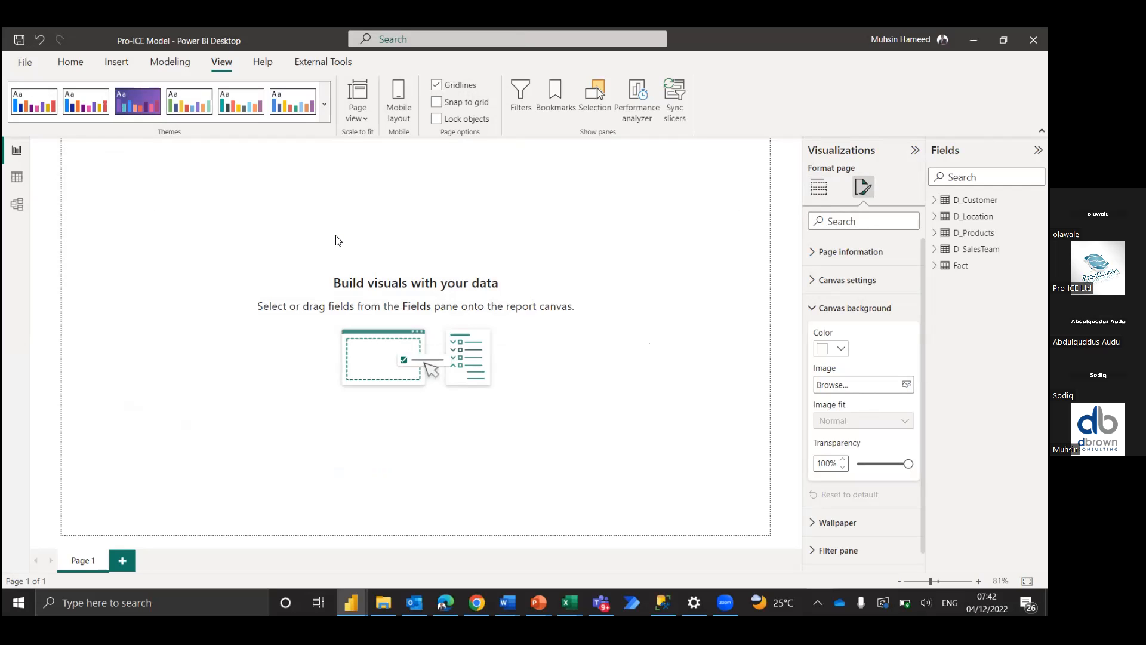
{"action": "key", "text": "alt+Tab"}
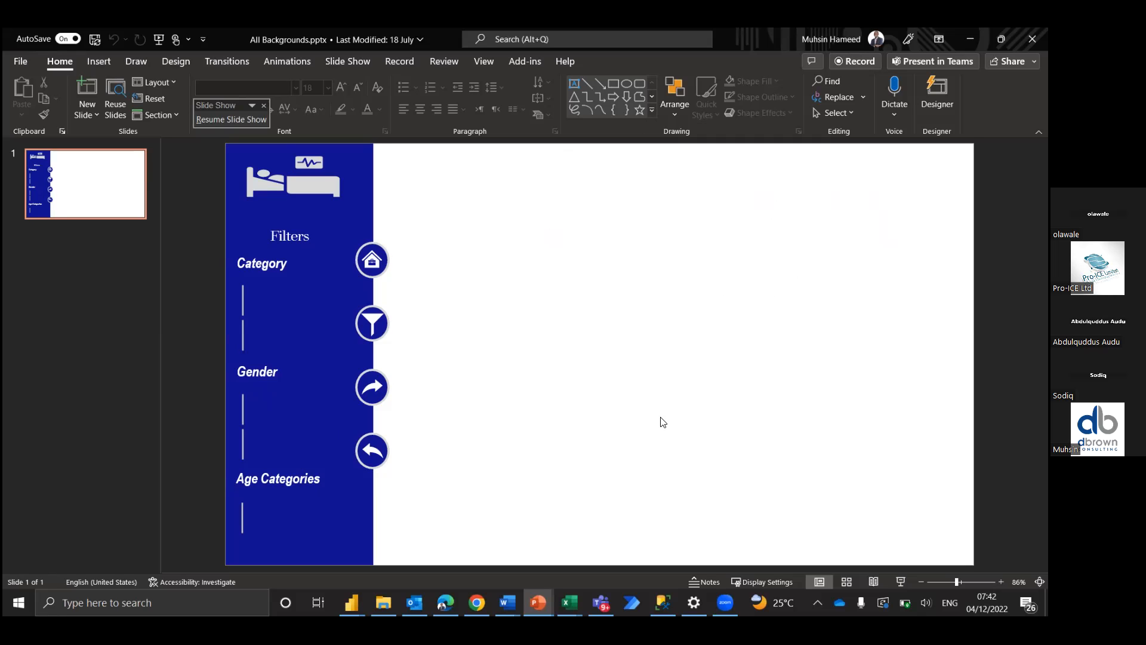
{"action": "key", "text": "alt+Tab"}
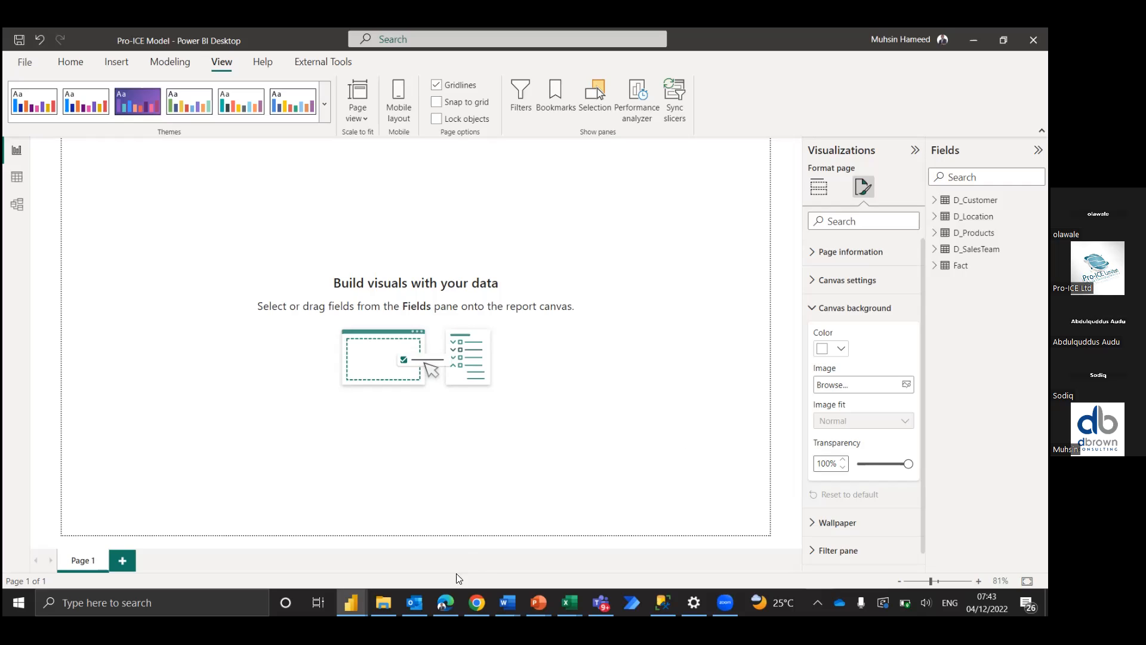
Switch to the Edge browser and open novypro.com in a new tab
{"action": "left_click", "coordinate": [444, 603]}
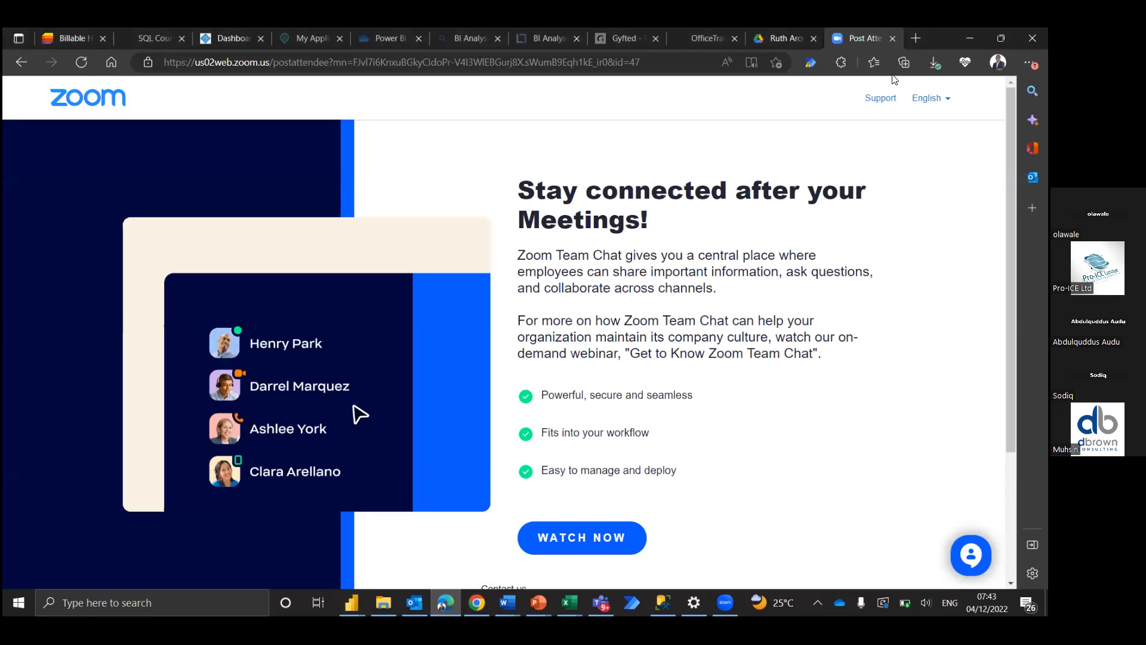
{"action": "left_click", "coordinate": [915, 38]}
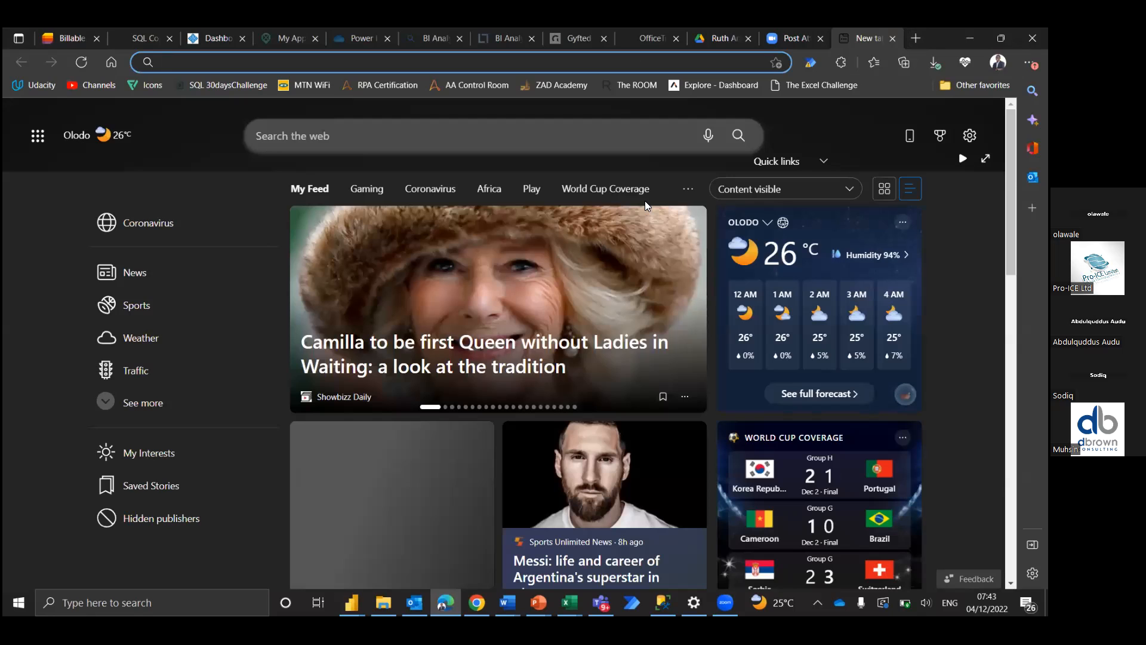
{"action": "type", "text": "novy"}
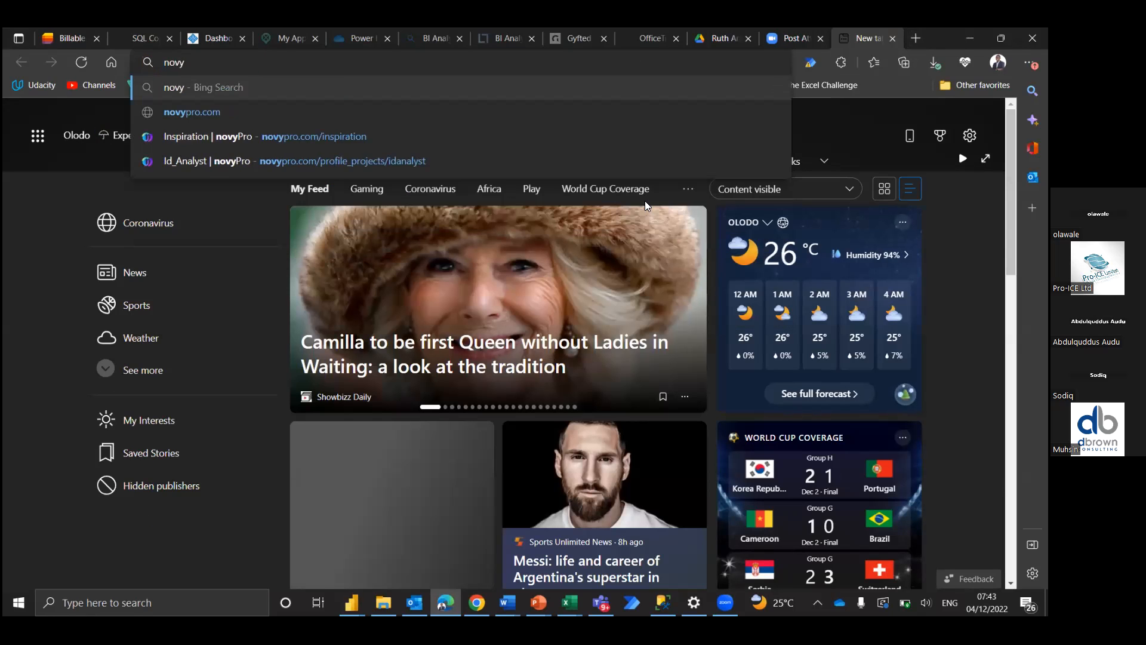
{"action": "type", "text": "pro.com"}
{"action": "key", "text": "Return"}
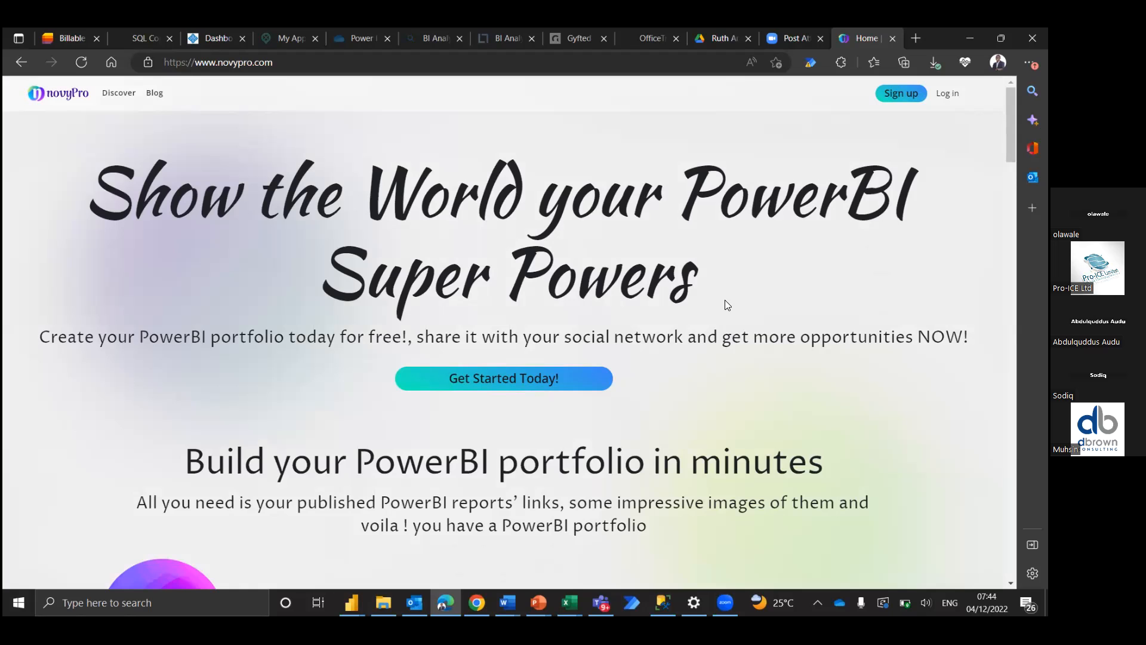
Look through the novyPro home page sections on Power BI portfolios, sharing and design inspirations, and return to the page's beginning
{"action": "scroll", "coordinate": [726, 305], "scroll_direction": "down", "scroll_amount": 1}
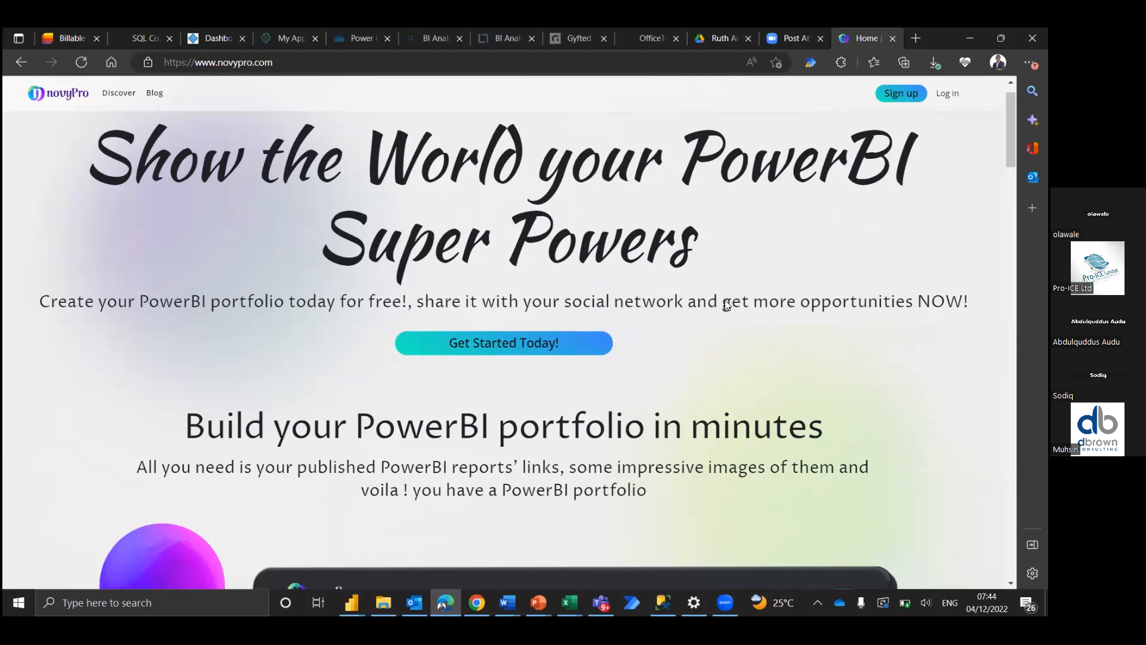
{"action": "scroll", "coordinate": [725, 301], "scroll_direction": "down", "scroll_amount": 5}
{"action": "scroll", "coordinate": [725, 302], "scroll_direction": "down", "scroll_amount": 3}
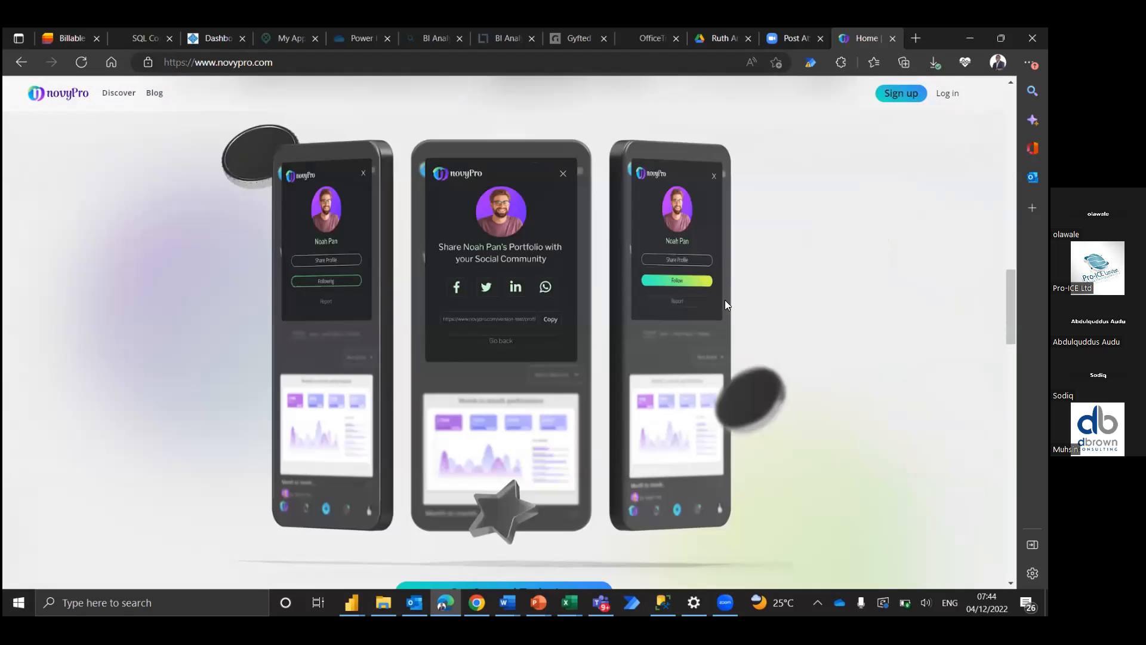
{"action": "scroll", "coordinate": [726, 305], "scroll_direction": "down", "scroll_amount": 3}
{"action": "scroll", "coordinate": [725, 300], "scroll_direction": "down", "scroll_amount": 6}
{"action": "scroll", "coordinate": [725, 299], "scroll_direction": "up", "scroll_amount": 10}
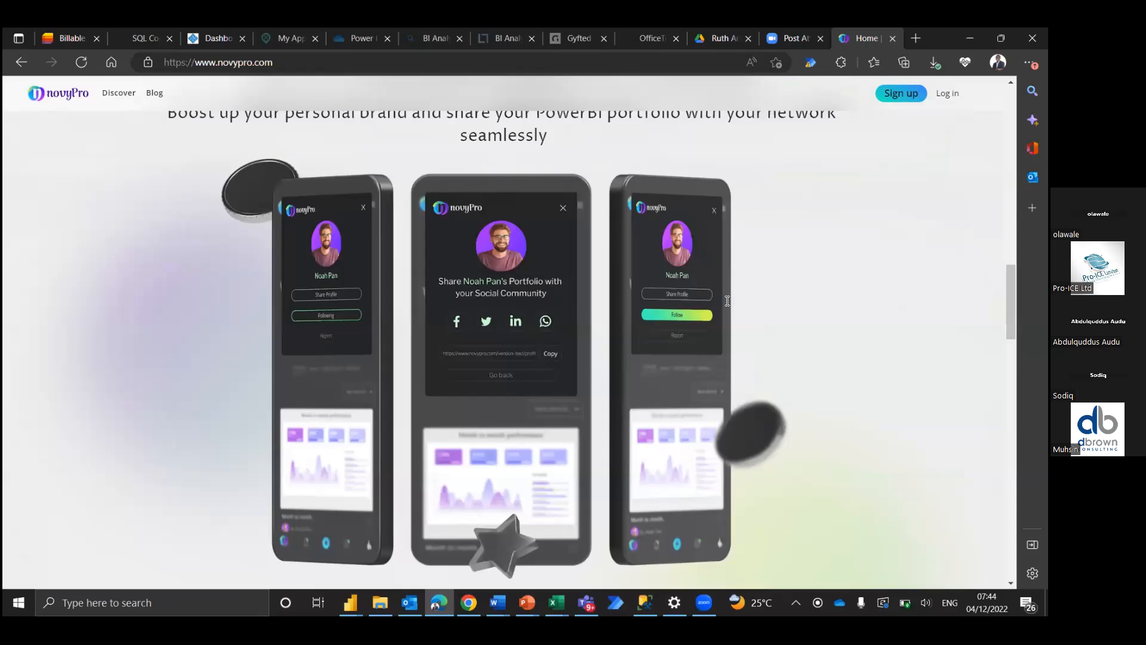
{"action": "scroll", "coordinate": [725, 300], "scroll_direction": "down", "scroll_amount": 4}
{"action": "scroll", "coordinate": [725, 301], "scroll_direction": "down", "scroll_amount": 5}
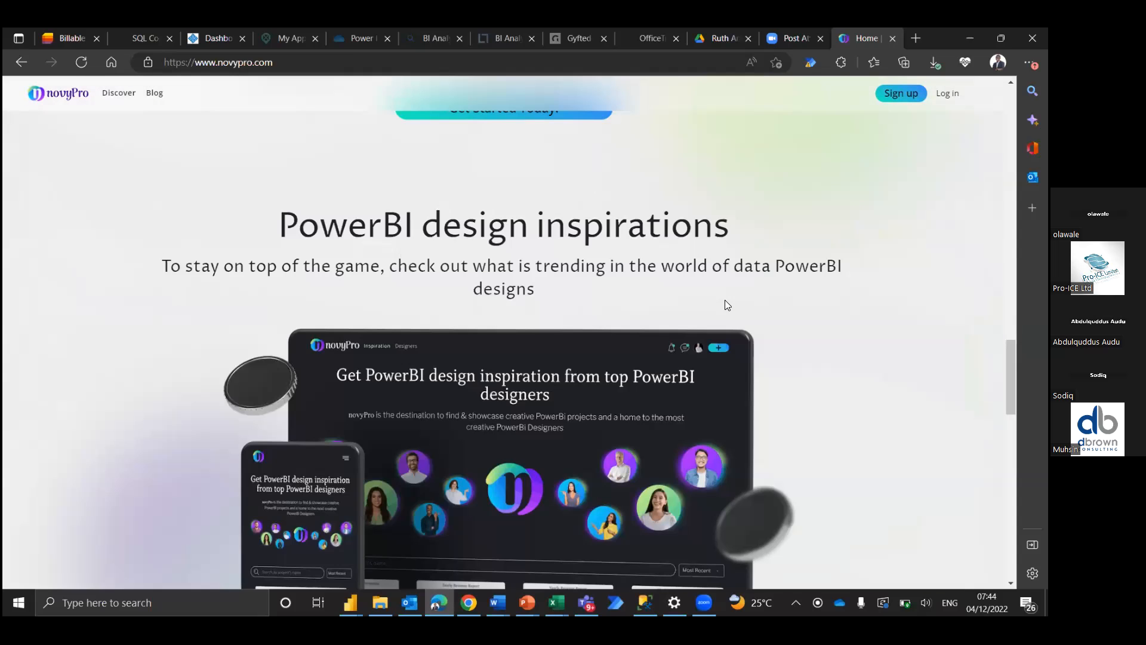
{"action": "scroll", "coordinate": [725, 301], "scroll_direction": "down", "scroll_amount": 4}
{"action": "scroll", "coordinate": [681, 318], "scroll_direction": "down", "scroll_amount": 3}
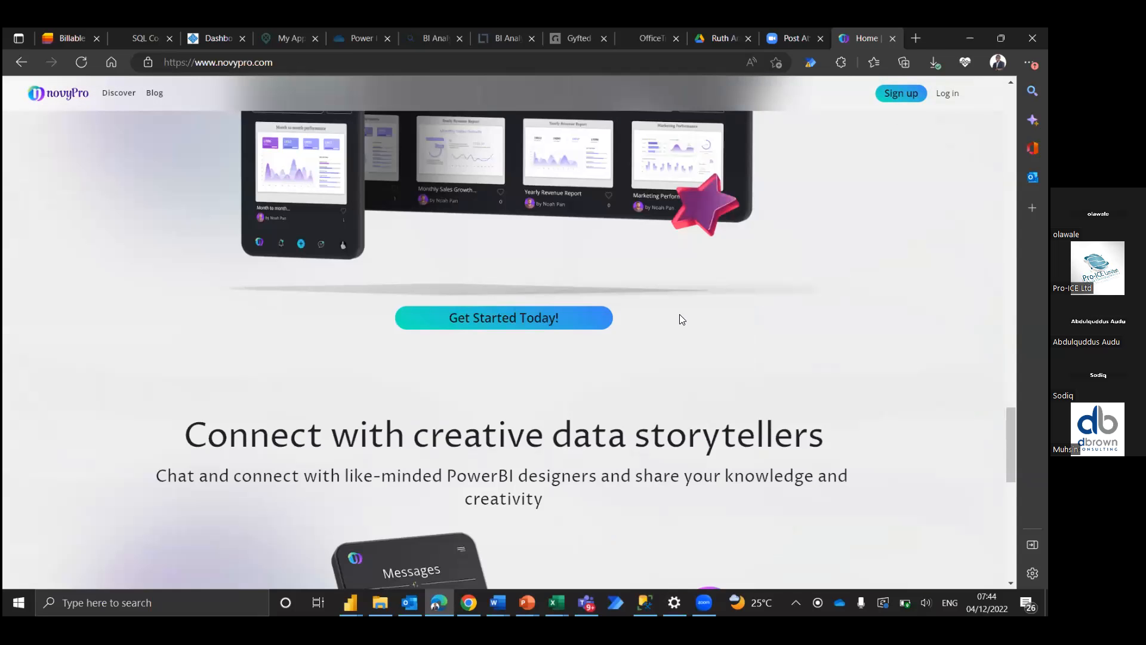
{"action": "scroll", "coordinate": [681, 316], "scroll_direction": "up", "scroll_amount": 1}
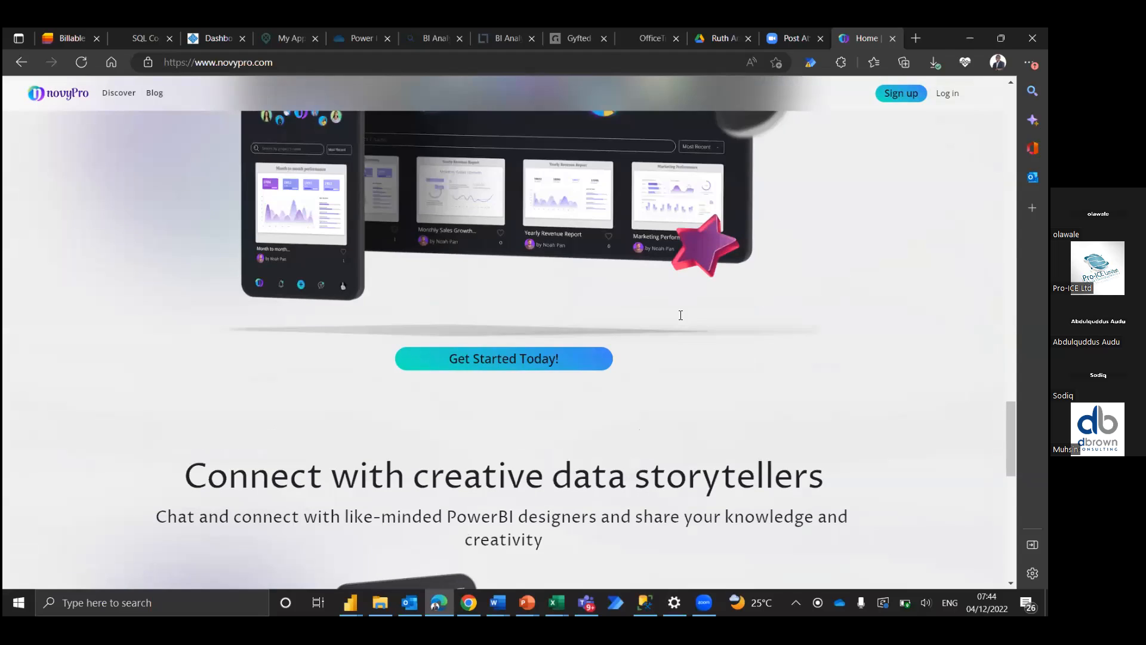
{"action": "scroll", "coordinate": [681, 315], "scroll_direction": "up", "scroll_amount": 15}
{"action": "scroll", "coordinate": [681, 316], "scroll_direction": "up", "scroll_amount": 10}
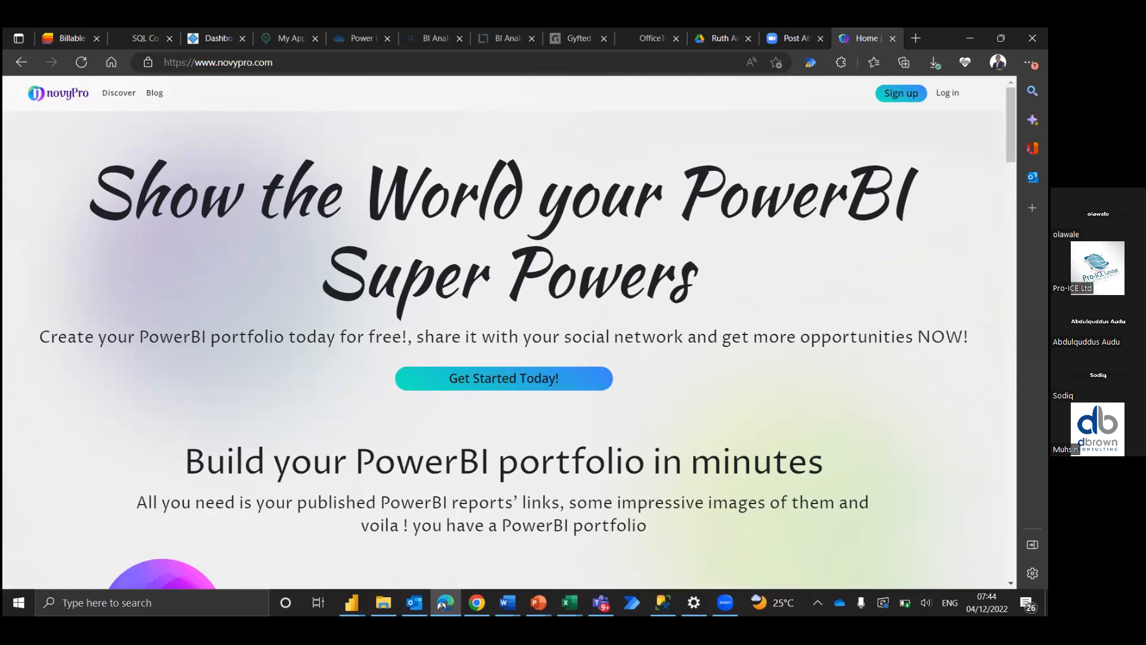
Try to log in to novyPro with the prefilled e-mail by entering the account password, and dismiss the resulting message
{"action": "left_click", "coordinate": [948, 92]}
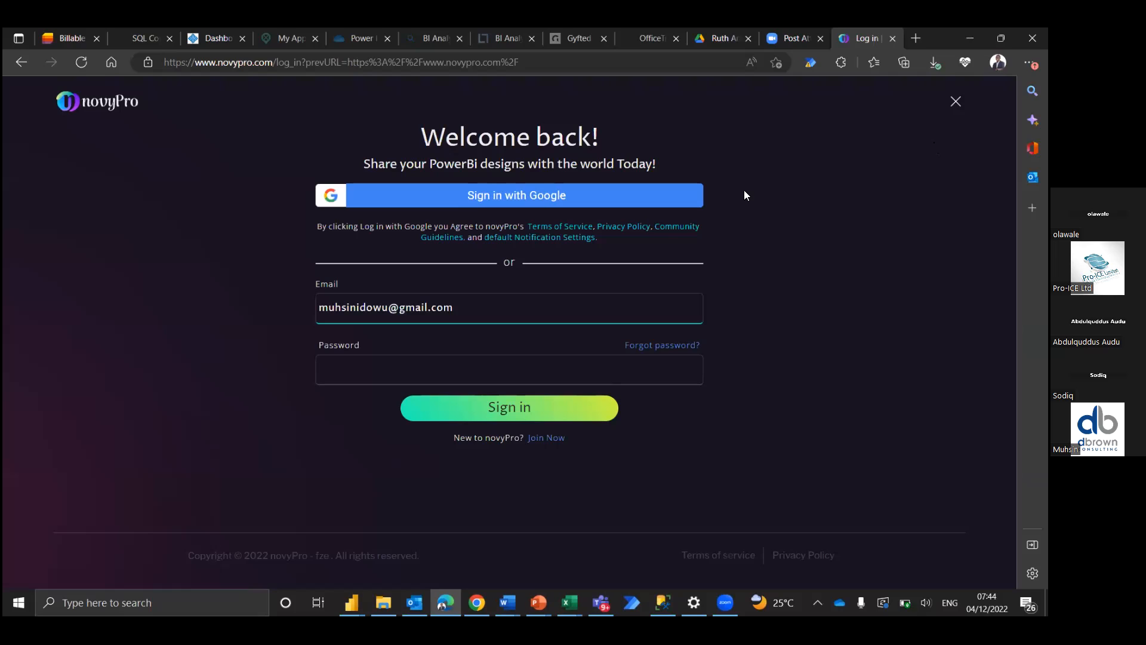
{"action": "left_click", "coordinate": [497, 369]}
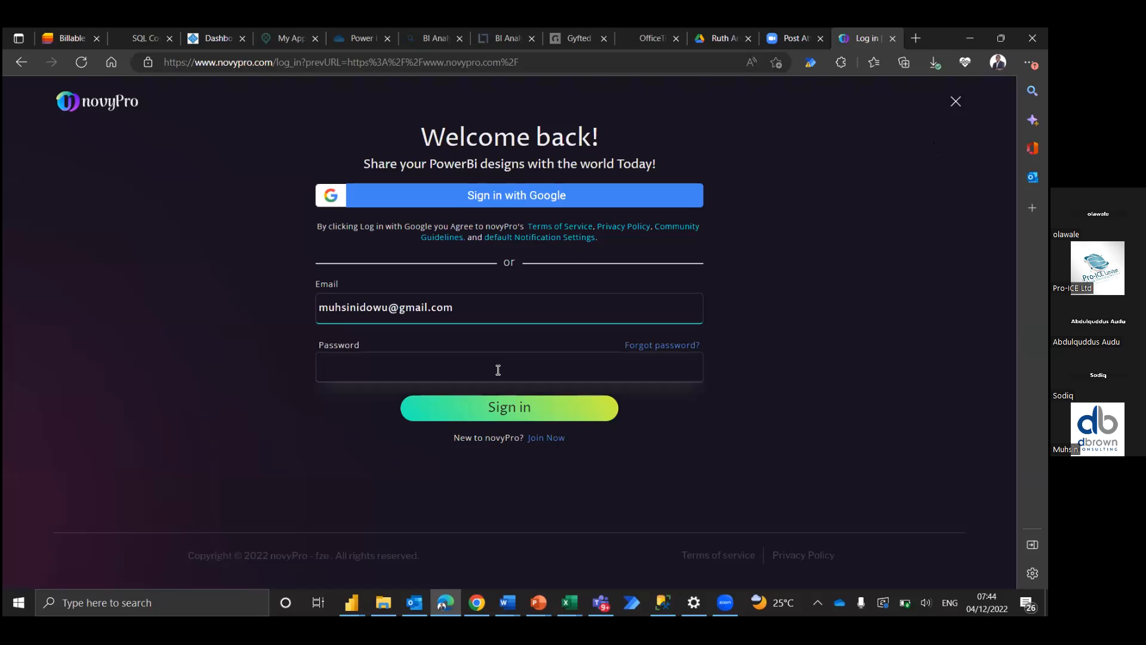
{"action": "type", "text": "•••••••"}
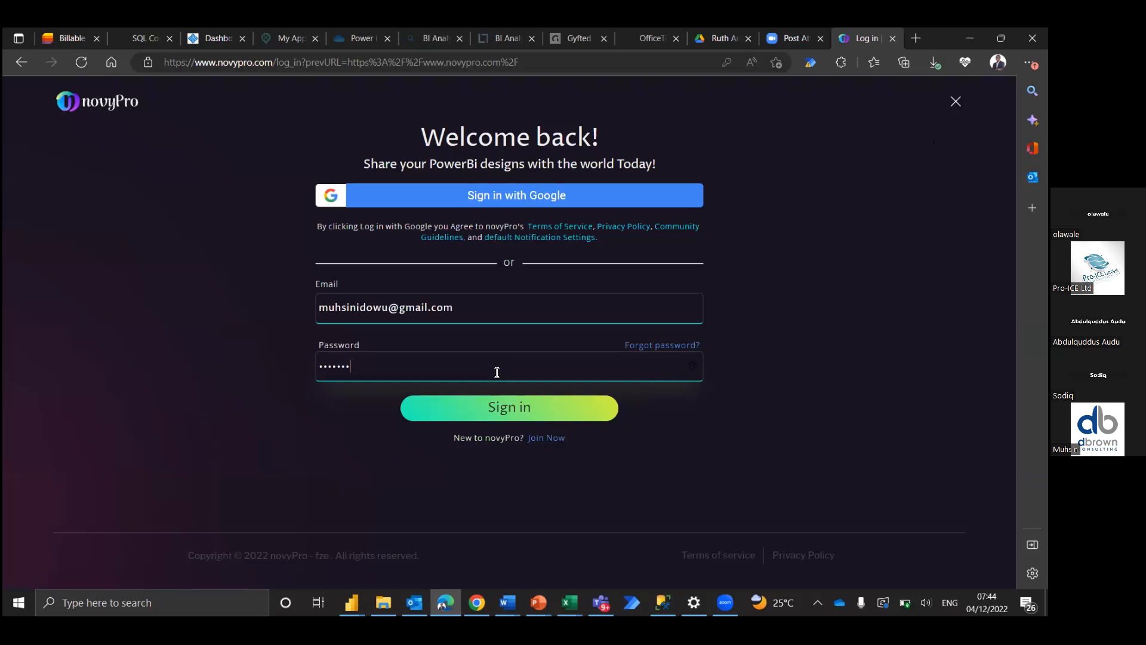
{"action": "type", "text": "•••"}
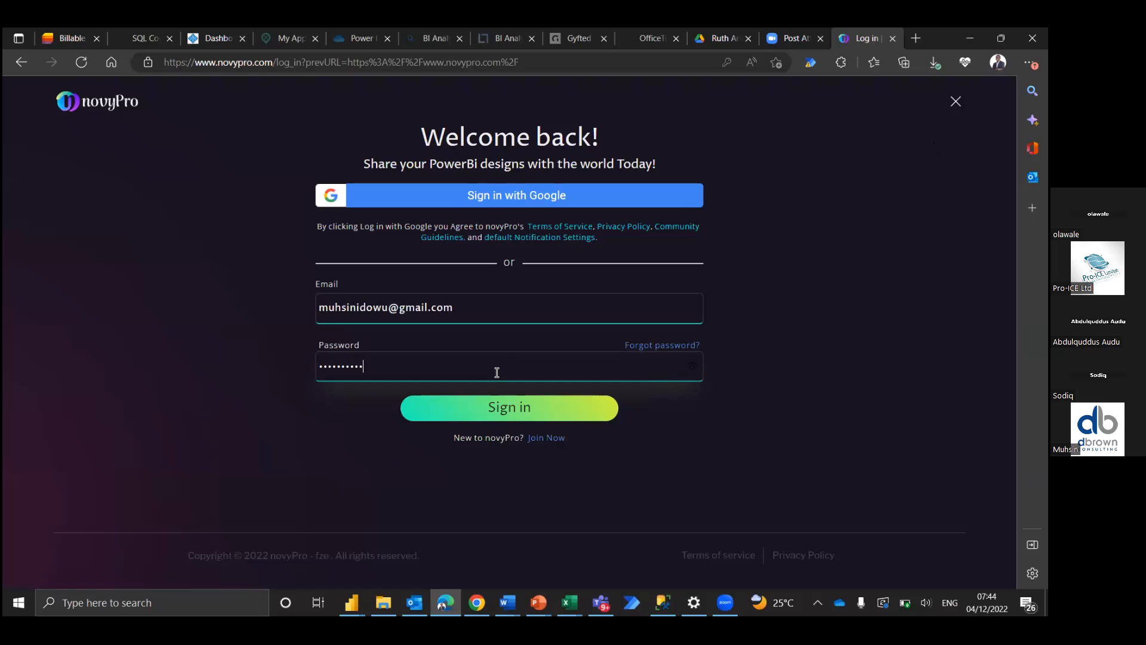
{"action": "left_click", "coordinate": [498, 417]}
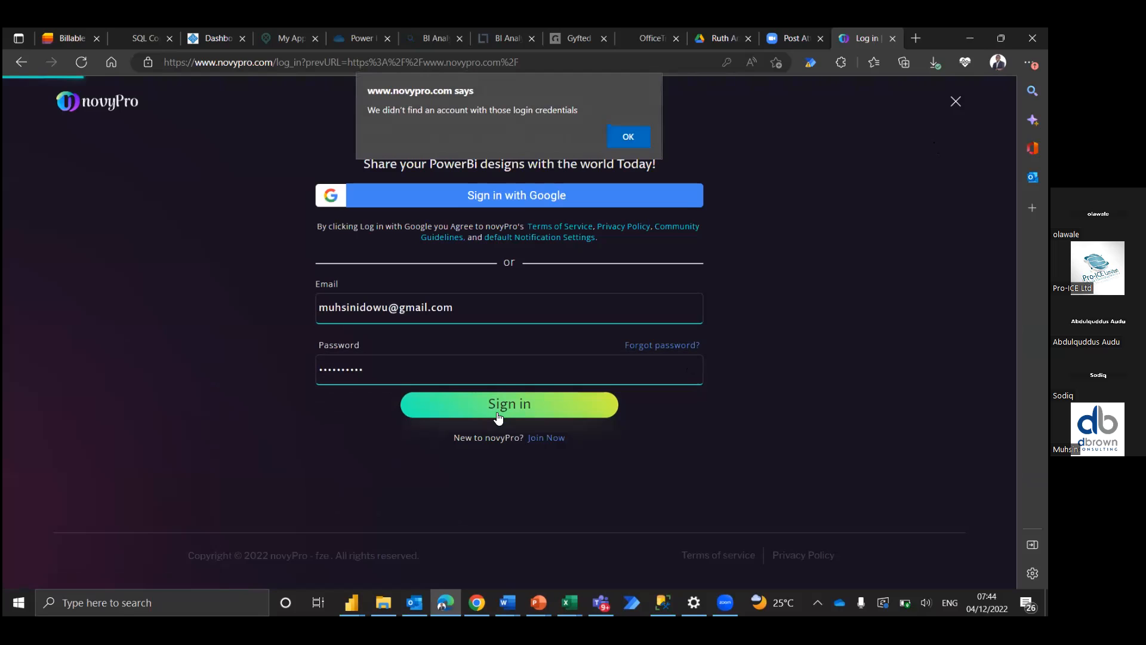
{"action": "left_click", "coordinate": [628, 139]}
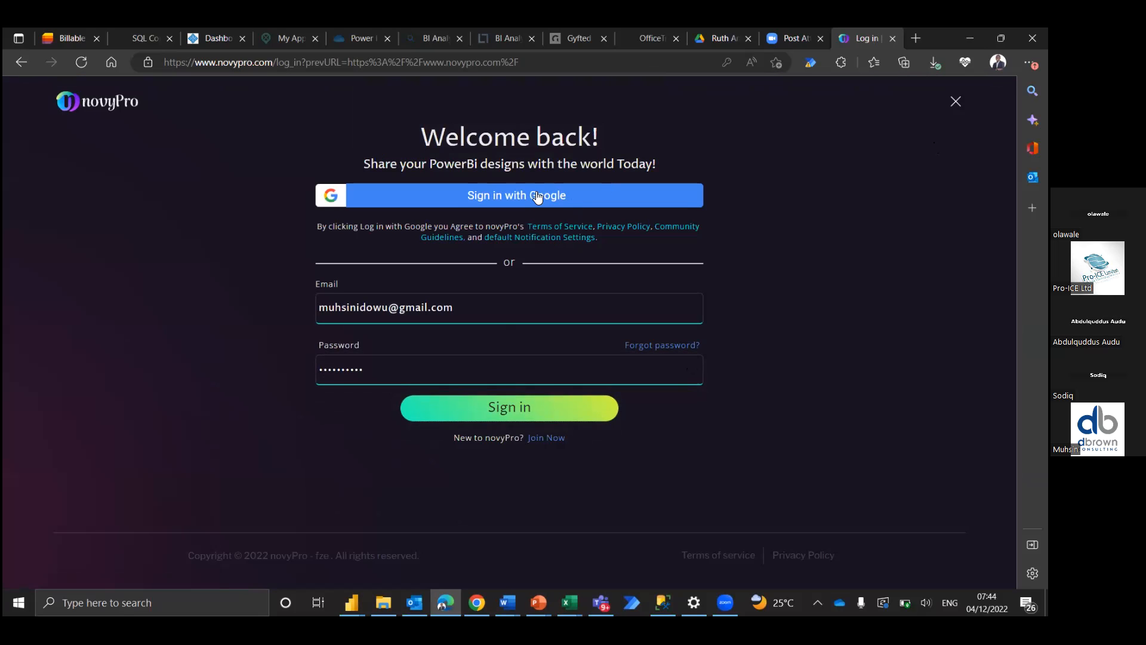
Sign in to novyPro with the personal Google account and browse the community's BI dashboard designs
{"action": "left_click", "coordinate": [537, 196]}
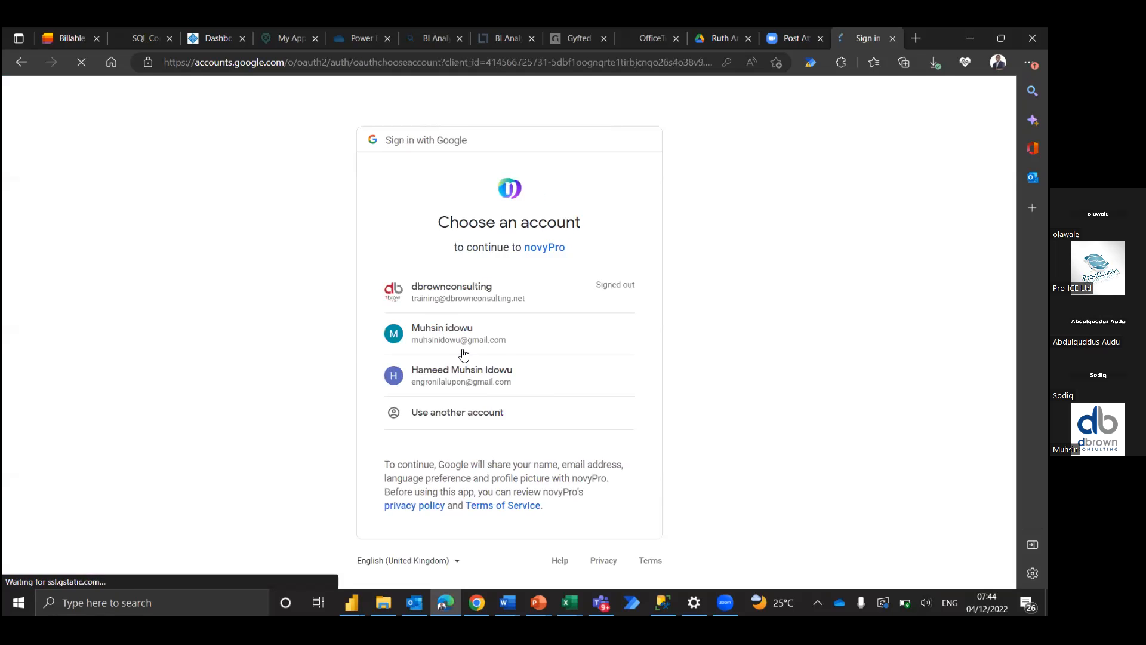
{"action": "left_click", "coordinate": [466, 342]}
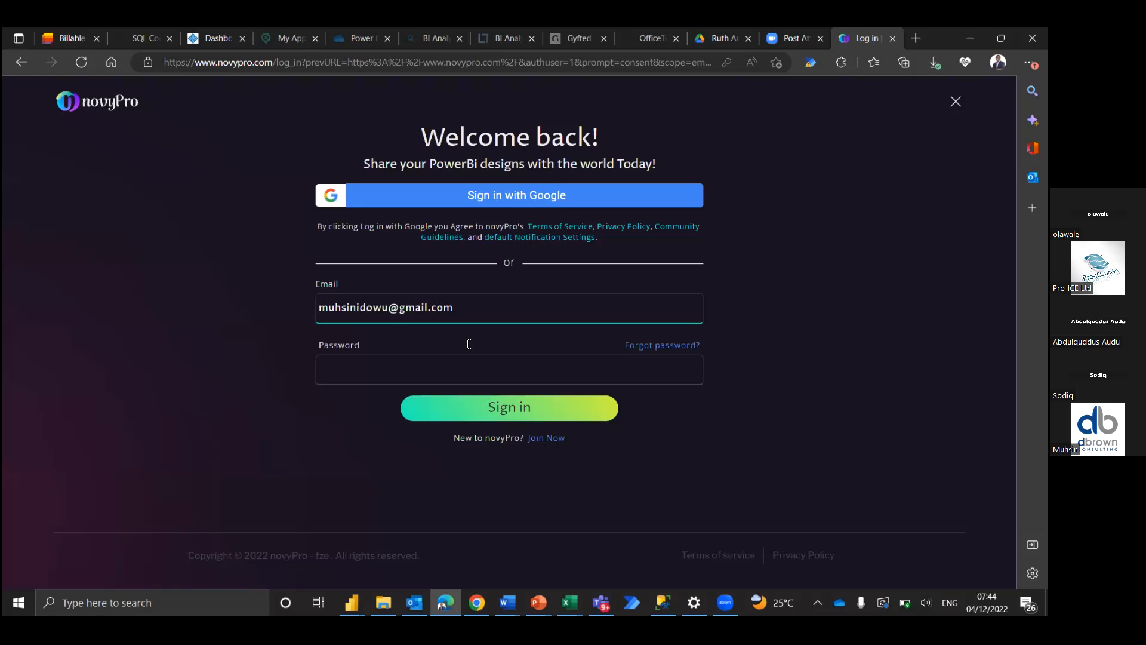
{"action": "left_click", "coordinate": [438, 369]}
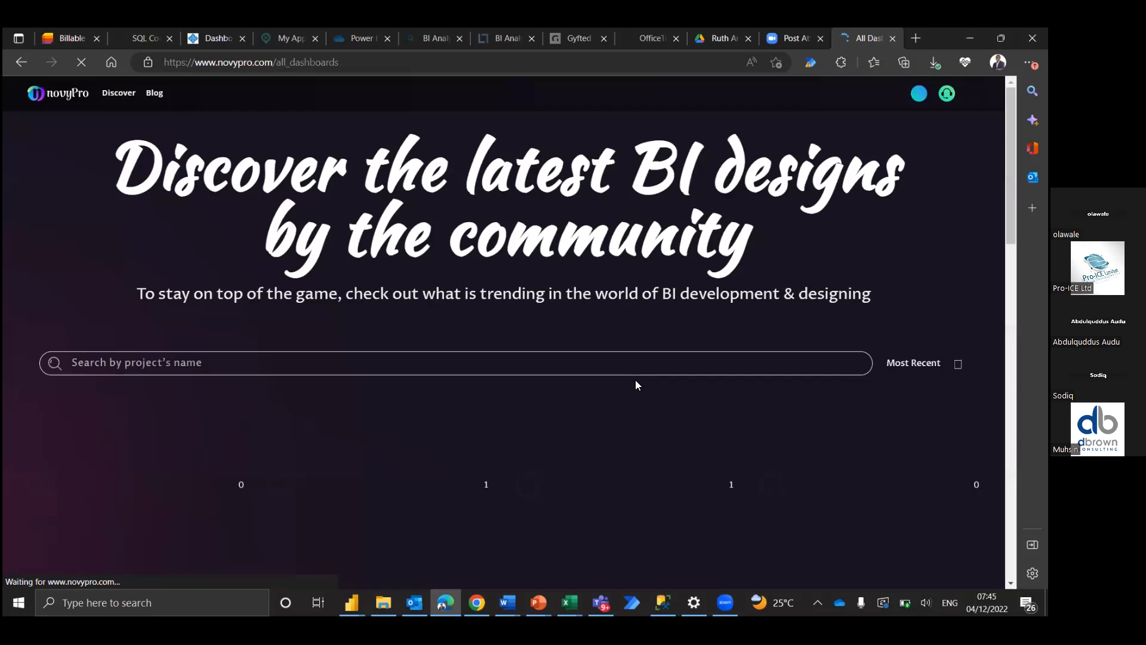
{"action": "scroll", "coordinate": [635, 380], "scroll_direction": "down", "scroll_amount": 1}
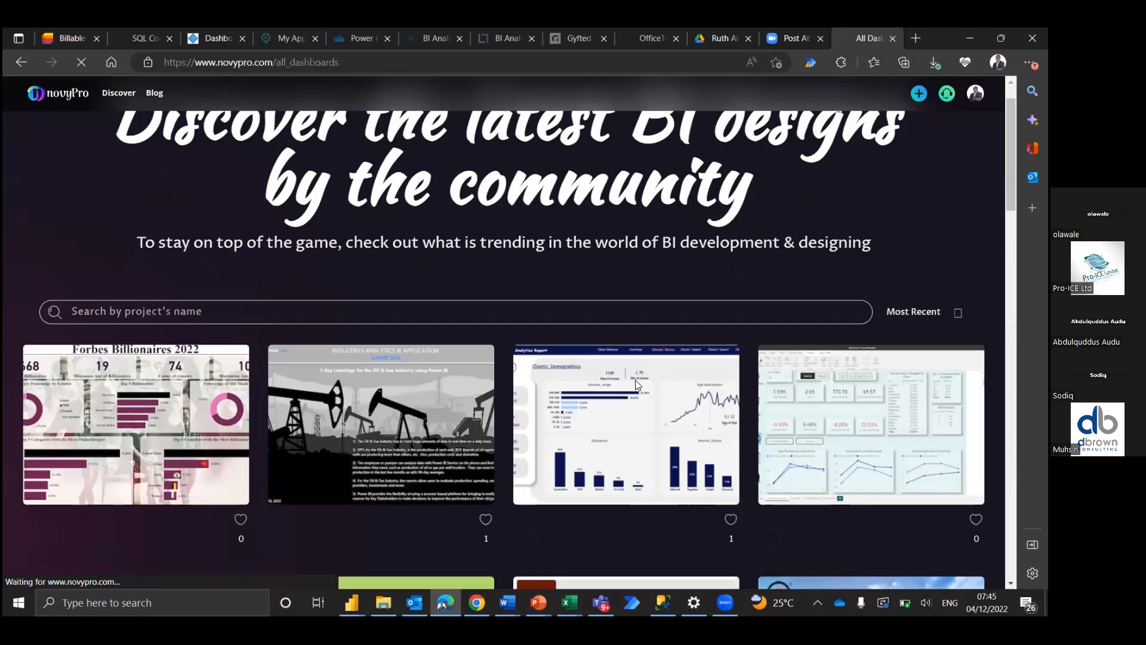
Look through the novyPro community's most recent BI dashboard designs and return to the first rows, selecting the page's web address
{"action": "scroll", "coordinate": [635, 382], "scroll_direction": "down", "scroll_amount": 1}
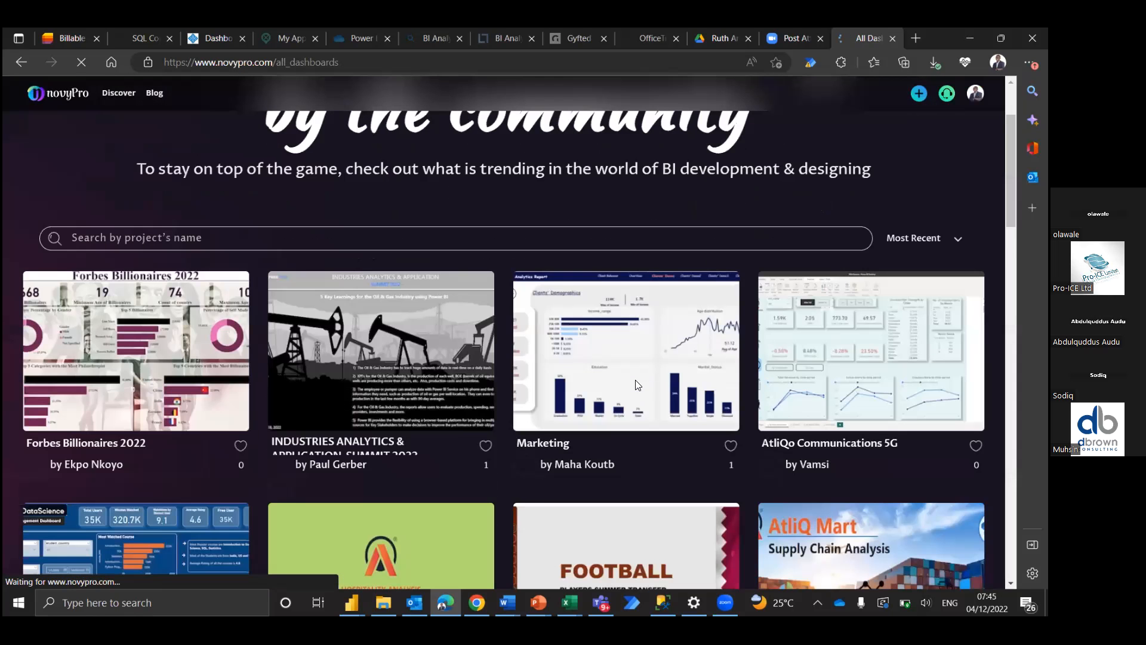
{"action": "scroll", "coordinate": [638, 385], "scroll_direction": "down", "scroll_amount": 1}
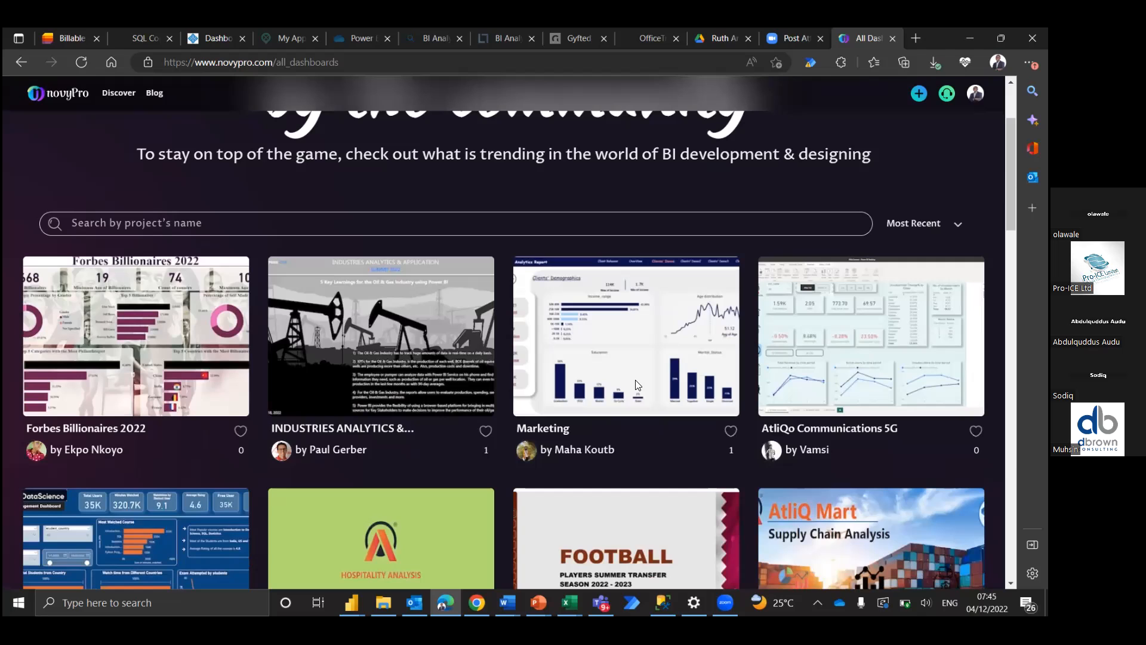
{"action": "scroll", "coordinate": [638, 385], "scroll_direction": "down", "scroll_amount": 1}
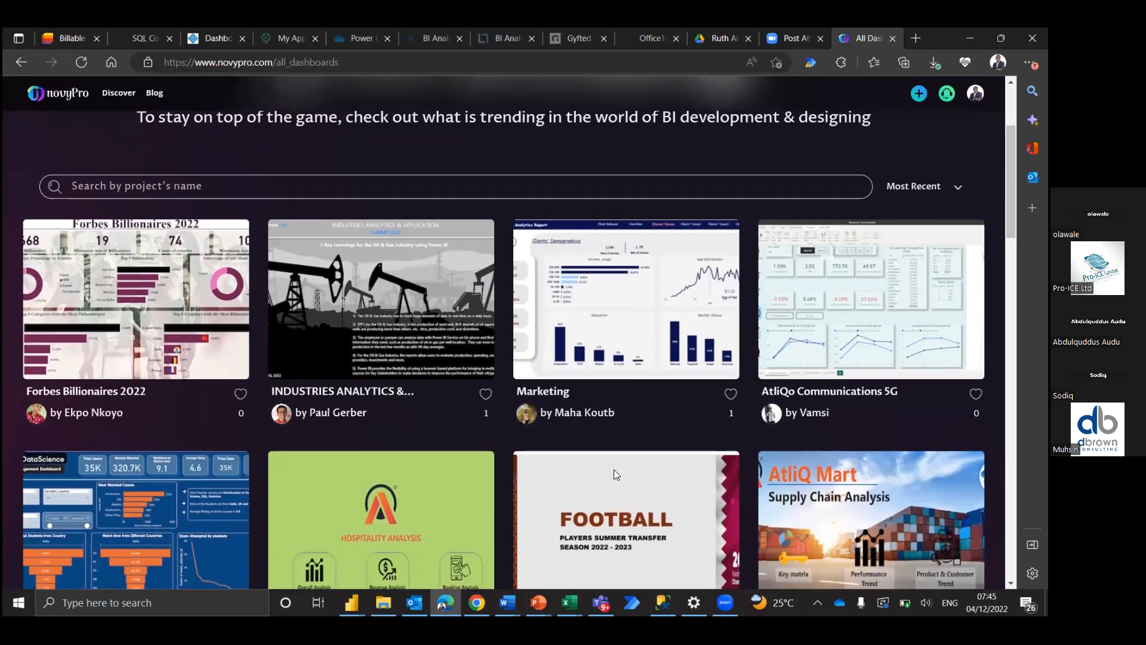
{"action": "scroll", "coordinate": [614, 469], "scroll_direction": "down", "scroll_amount": 1}
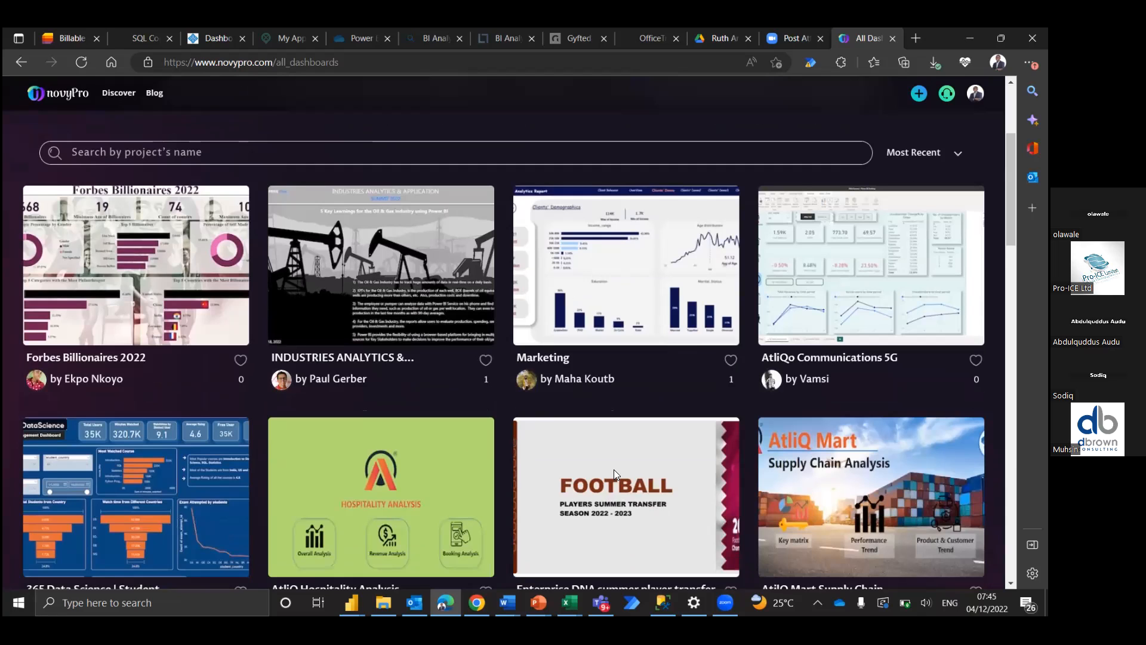
{"action": "scroll", "coordinate": [614, 469], "scroll_direction": "down", "scroll_amount": 2}
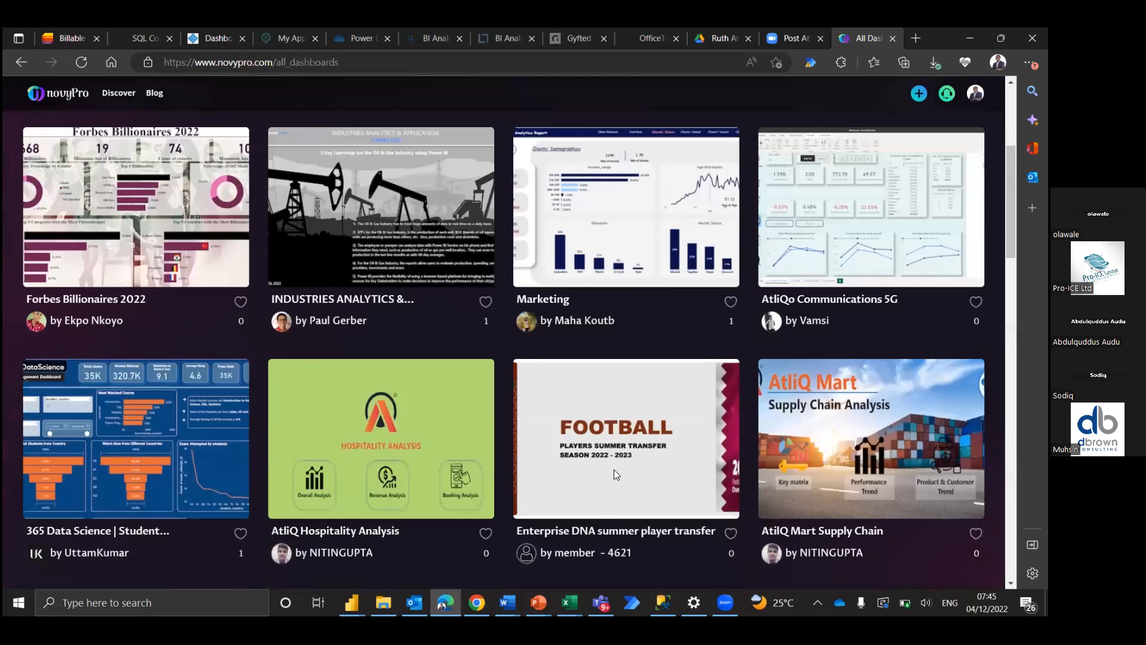
{"action": "scroll", "coordinate": [487, 253], "scroll_direction": "down", "scroll_amount": 7}
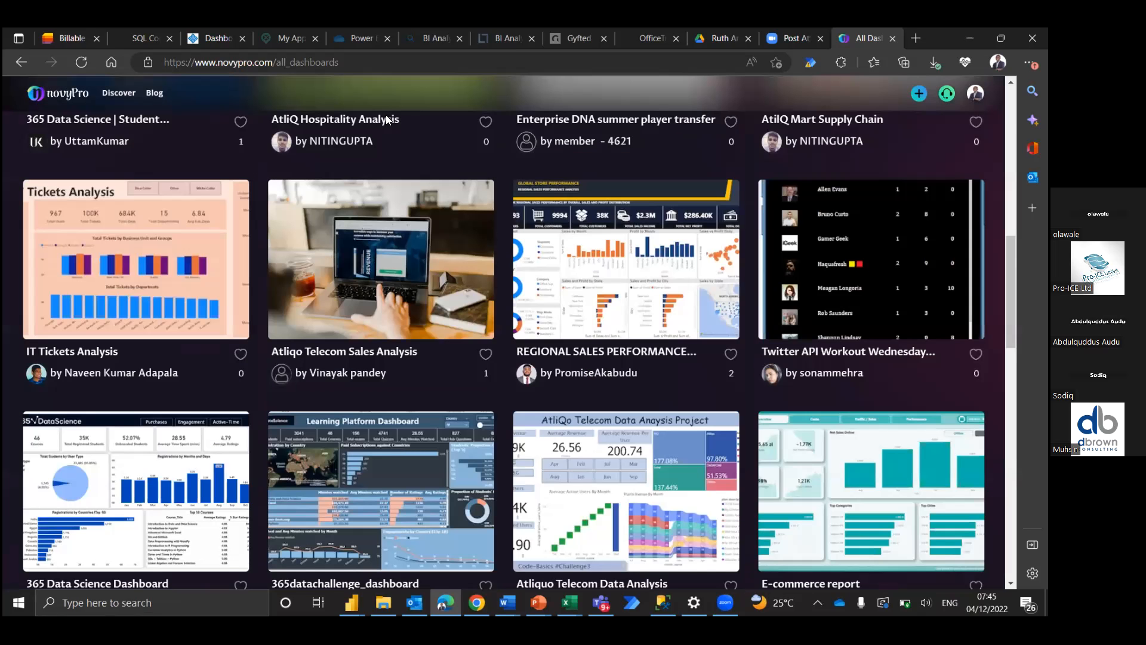
{"action": "scroll", "coordinate": [386, 119], "scroll_direction": "up", "scroll_amount": 4}
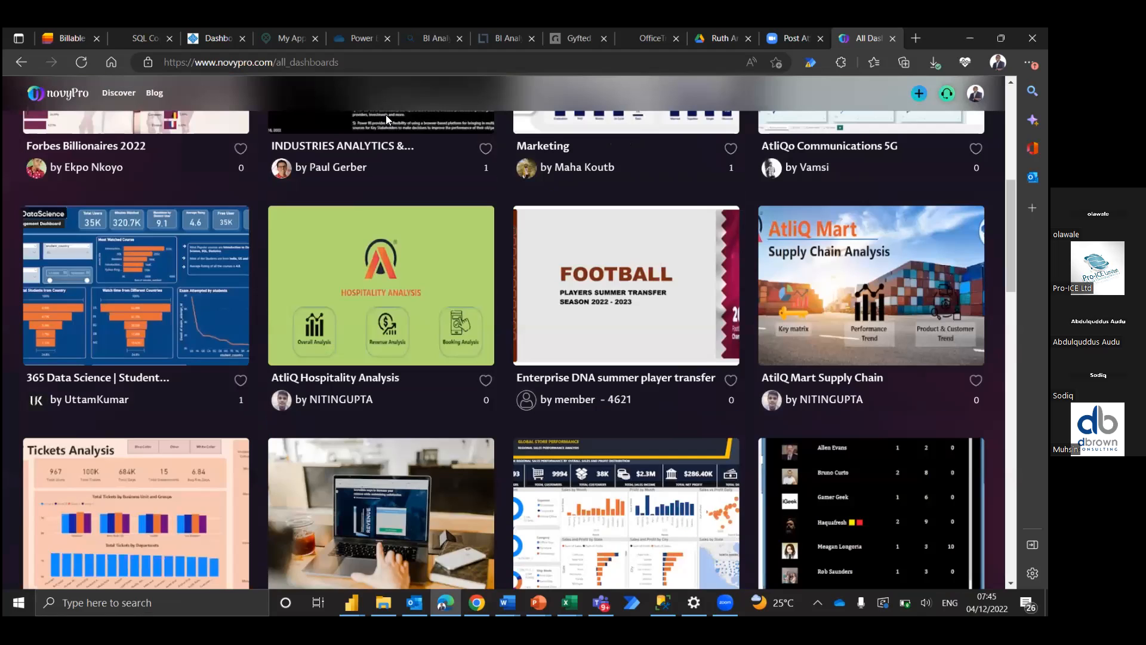
{"action": "scroll", "coordinate": [489, 259], "scroll_direction": "up", "scroll_amount": 5}
{"action": "key", "text": "ctrl+l"}
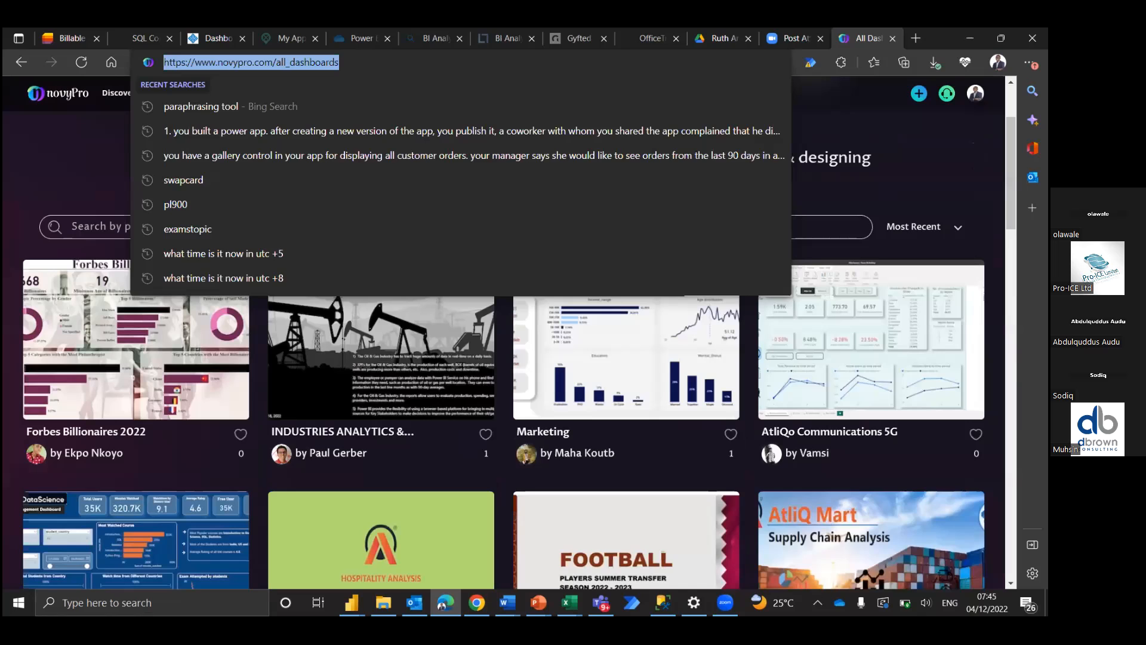
Switch to Power BI Desktop and add an enlarged stacked bar chart on the left half of Page 1, leaving space above it
{"action": "left_click", "coordinate": [283, 560]}
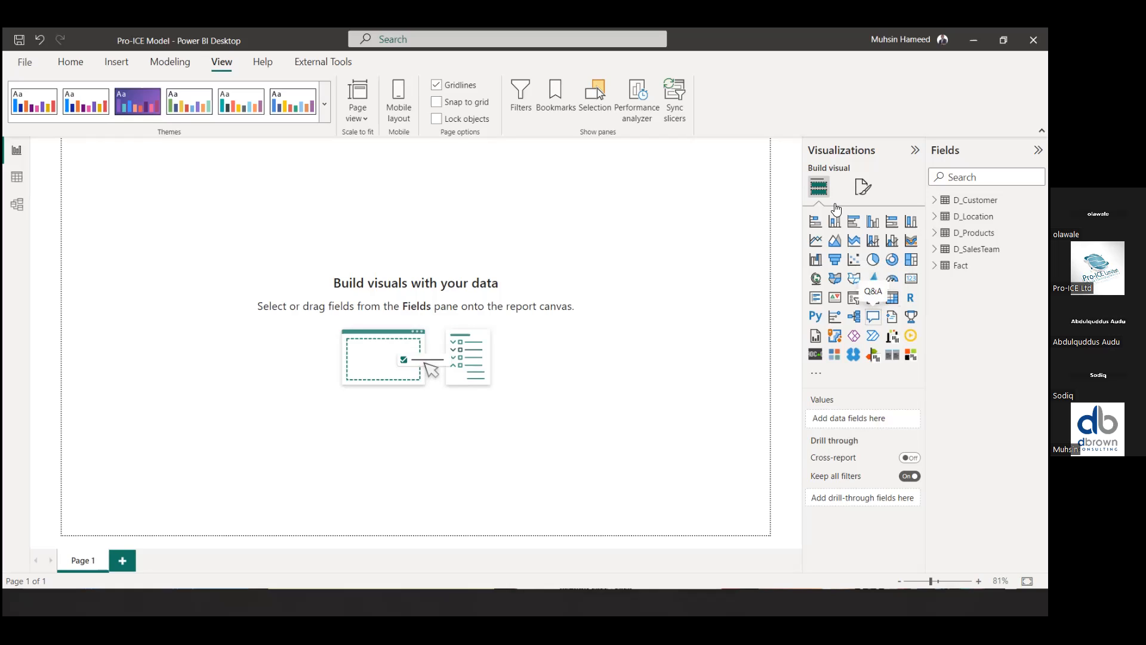
{"action": "left_click", "coordinate": [816, 221]}
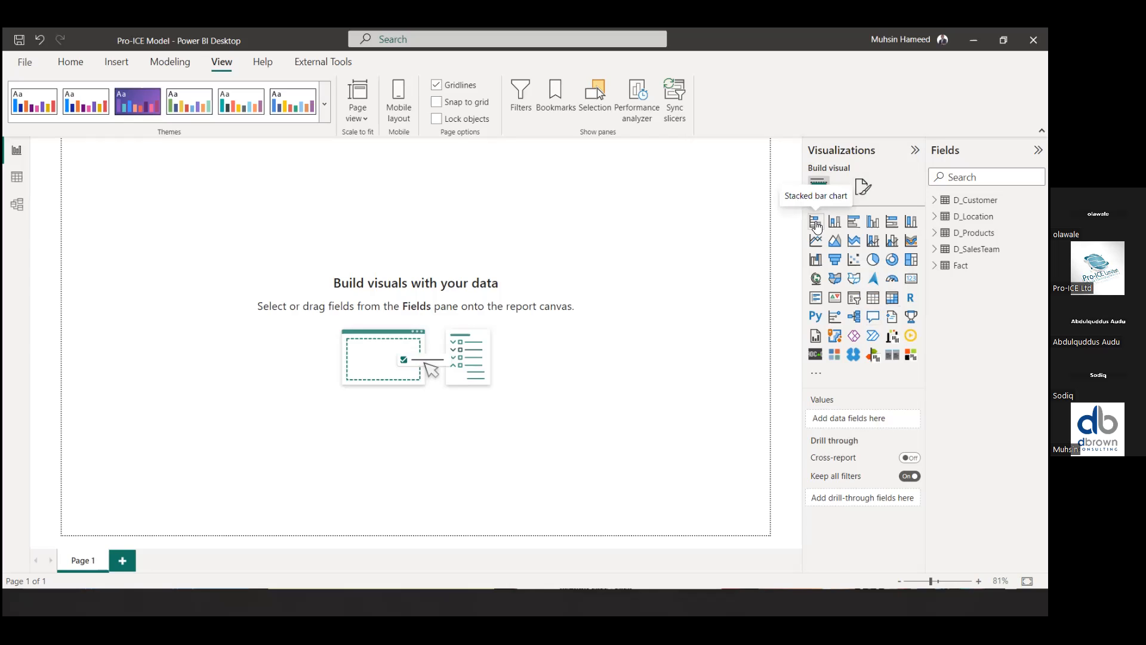
{"action": "left_click_drag", "start_coordinate": [120, 147], "coordinate": [127, 166]}
{"action": "left_click_drag", "start_coordinate": [232, 306], "coordinate": [372, 395]}
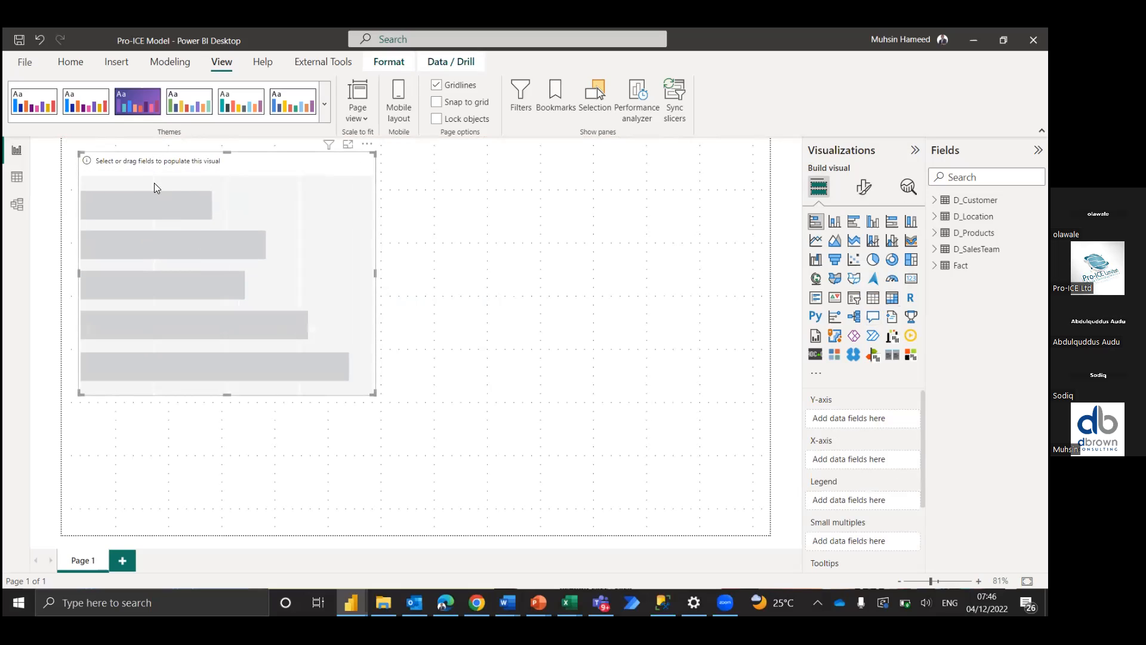
{"action": "left_click_drag", "start_coordinate": [146, 169], "coordinate": [143, 214]}
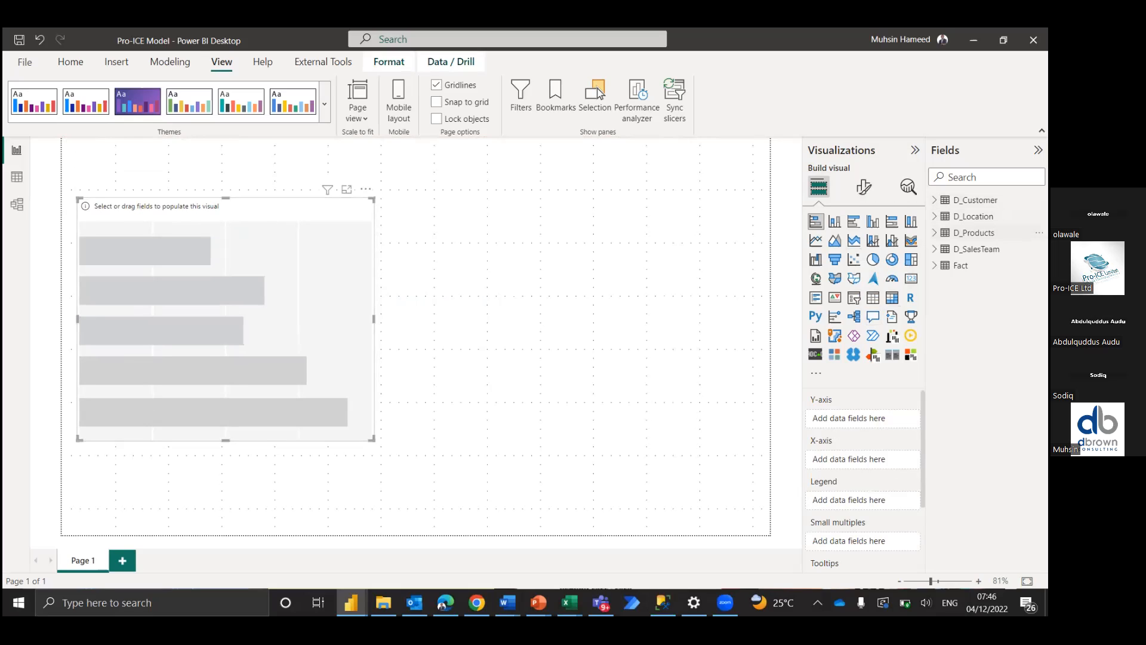
Plot Sales from the Fact table by Sales Rep from D_SalesTeam in the stacked bar chart
{"action": "left_click", "coordinate": [935, 249]}
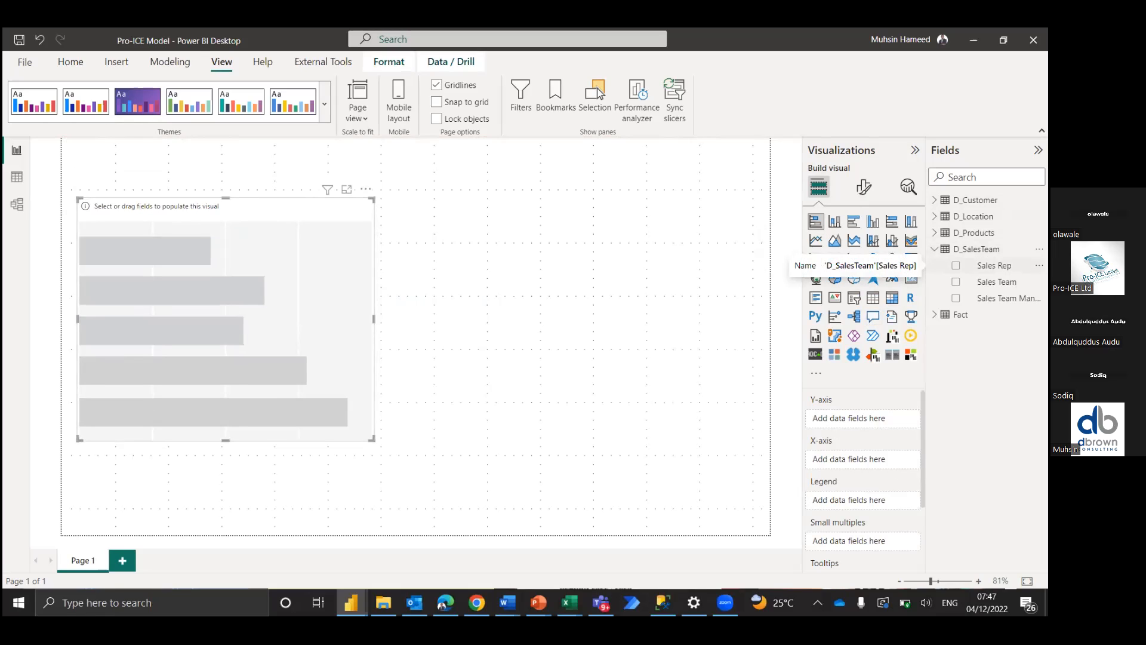
{"action": "left_click", "coordinate": [994, 266]}
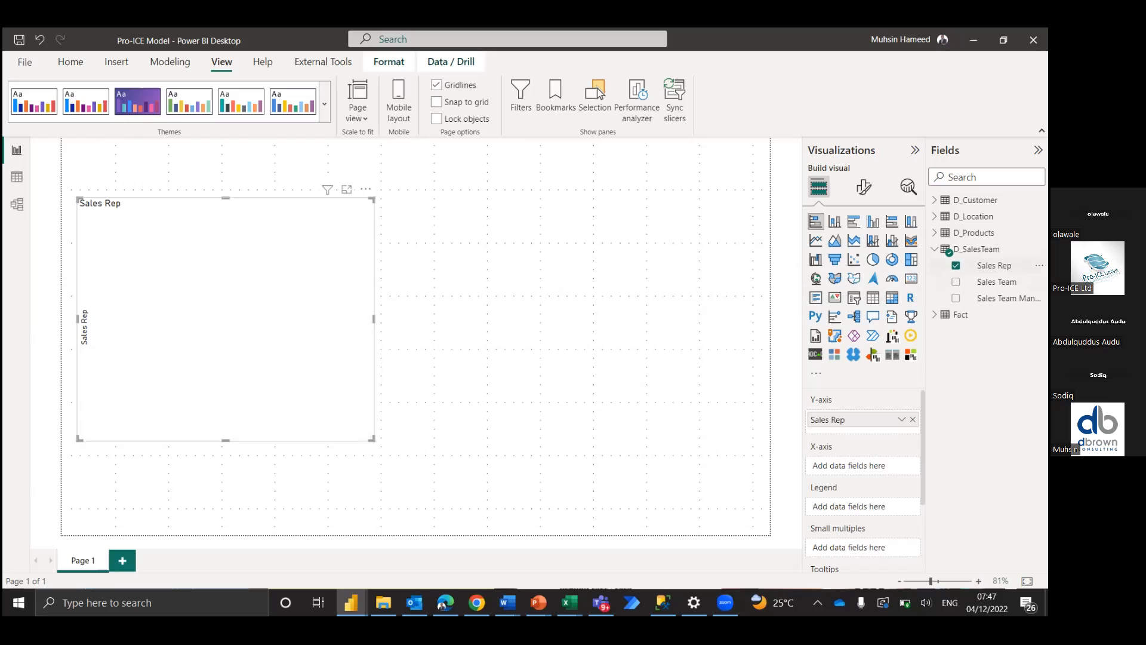
{"action": "left_click", "coordinate": [934, 249]}
{"action": "left_click", "coordinate": [934, 266]}
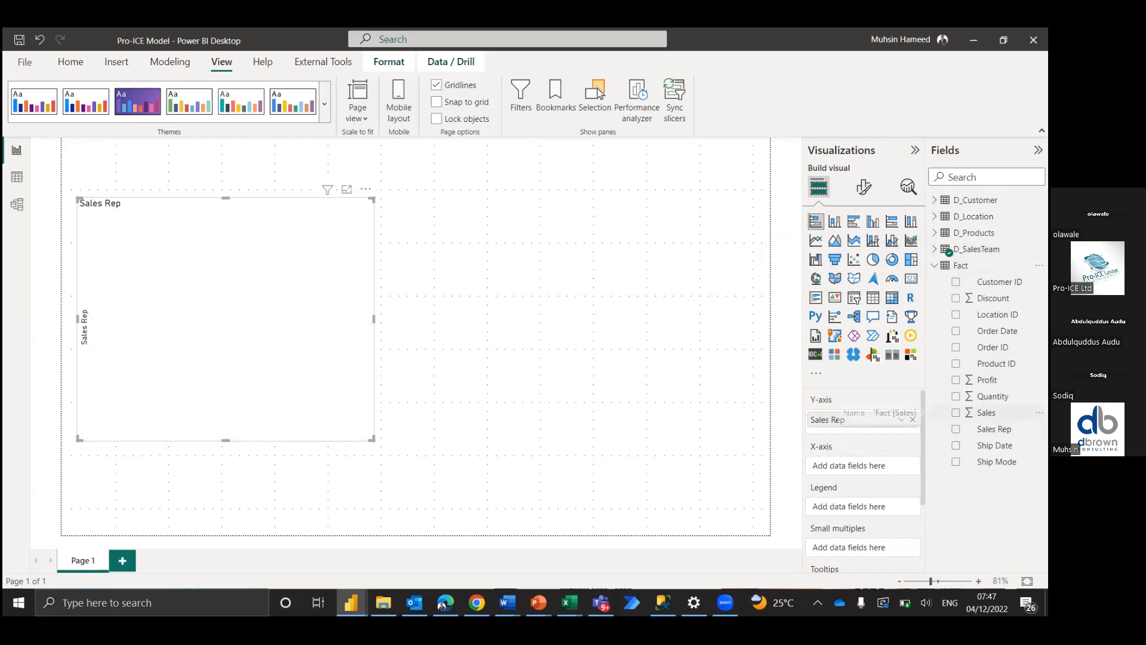
{"action": "left_click", "coordinate": [955, 412]}
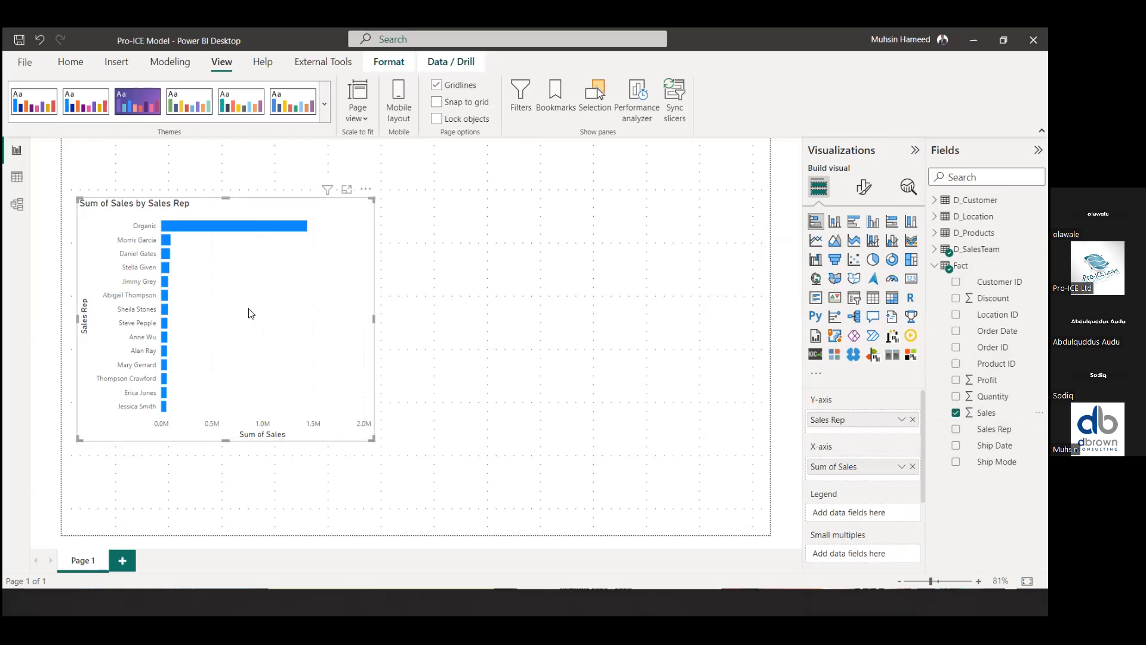
Examine the bars of the sales rep chart and its axis sorting options, leaving the sort order as is
{"action": "mouse_move", "coordinate": [283, 231]}
{"action": "mouse_move", "coordinate": [163, 412]}
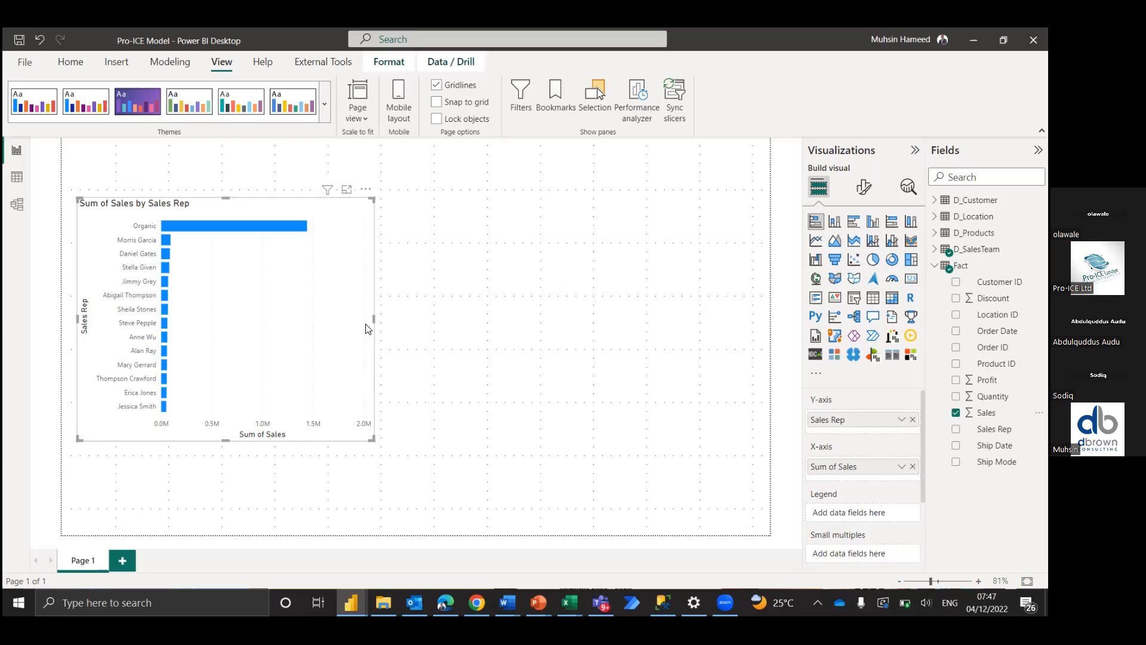
{"action": "left_click", "coordinate": [368, 189]}
{"action": "mouse_move", "coordinate": [409, 270]}
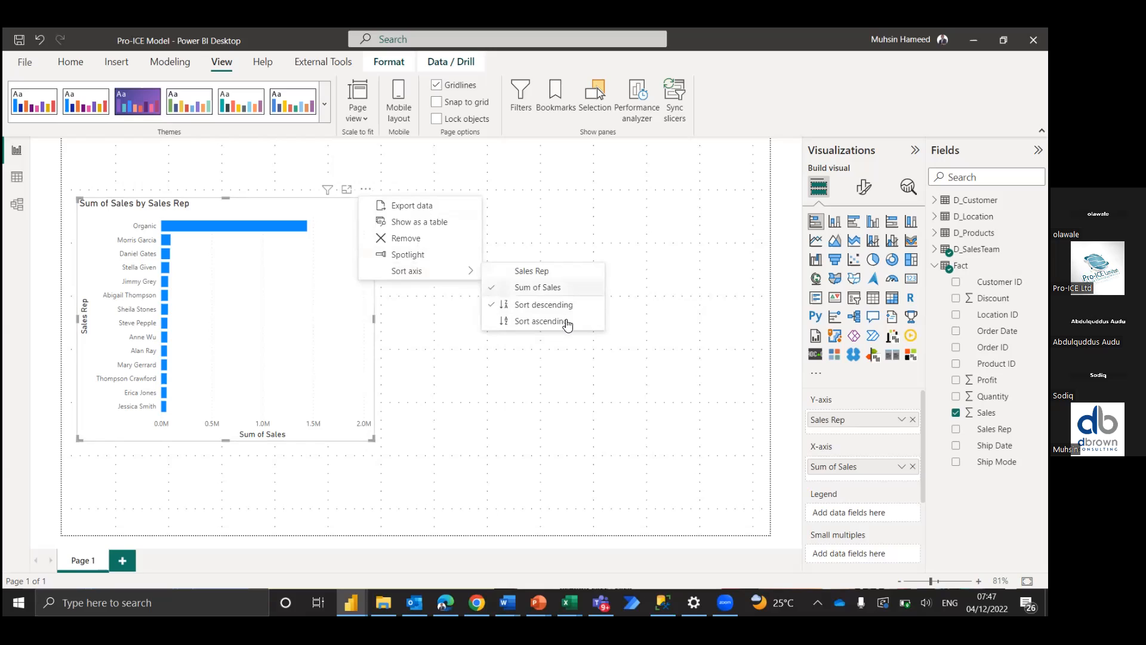
{"action": "left_click", "coordinate": [303, 350]}
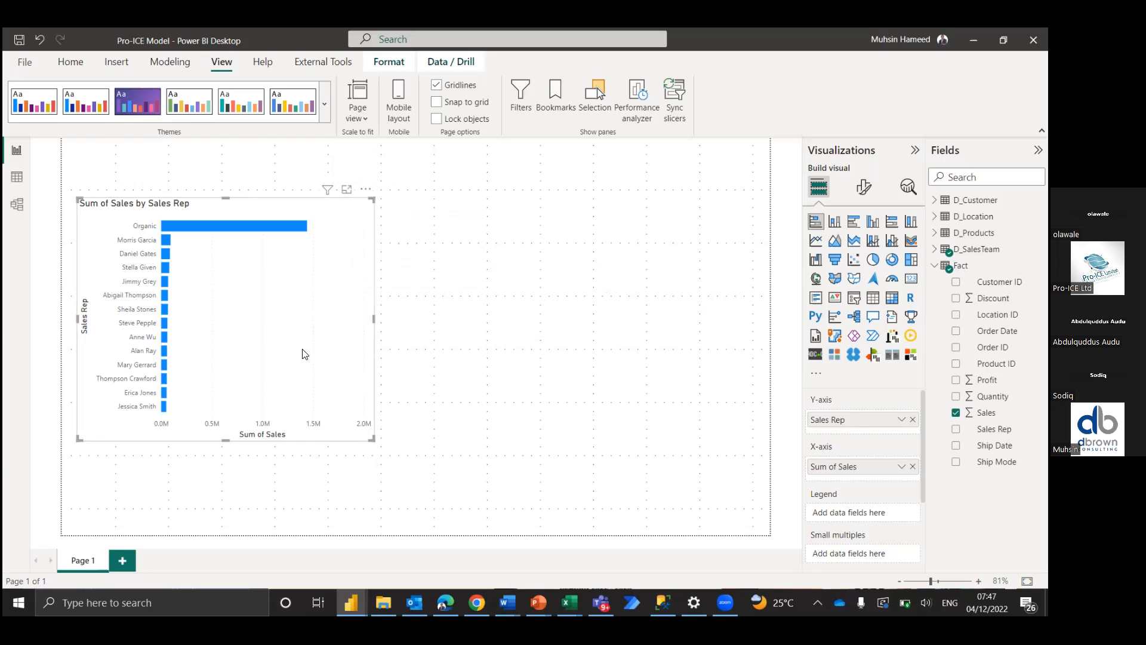
{"action": "left_click", "coordinate": [469, 469]}
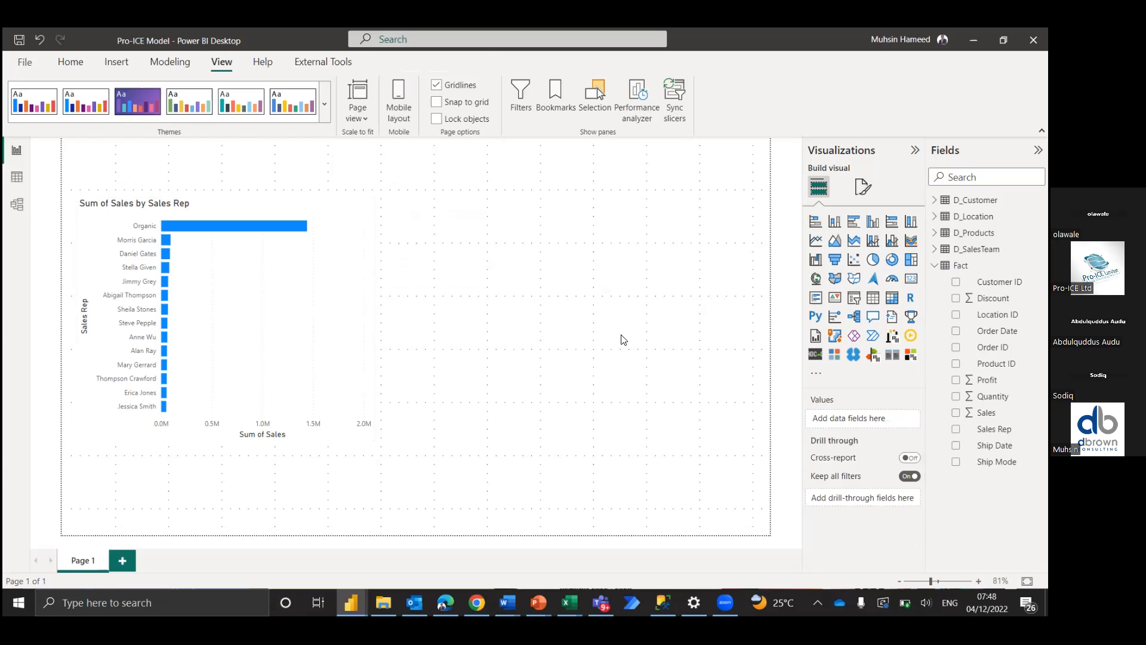
Add a second stacked bar chart beside the sales rep chart, matching its height, with the D_Location fields expanded
{"action": "left_click", "coordinate": [935, 266]}
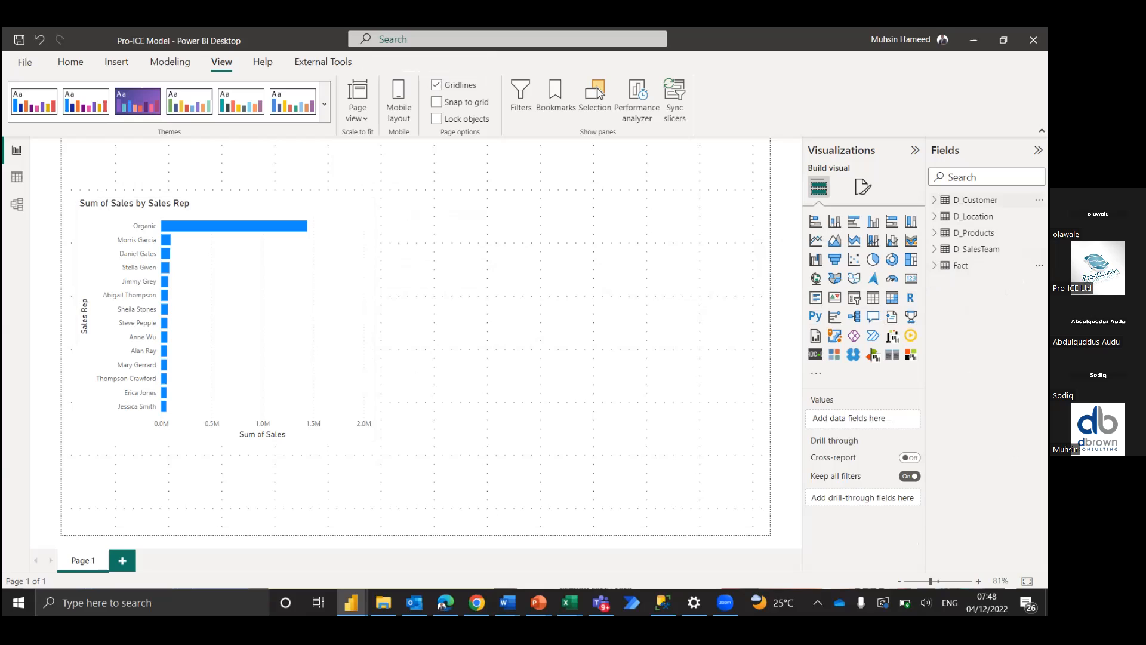
{"action": "left_click", "coordinate": [936, 218]}
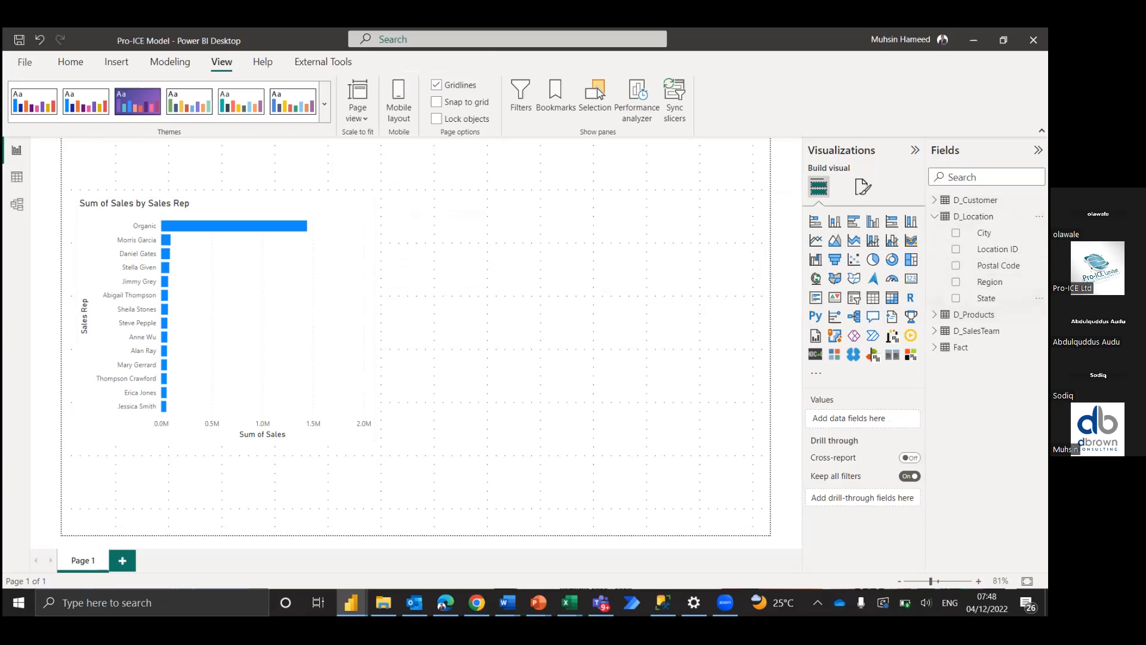
{"action": "left_click", "coordinate": [816, 223]}
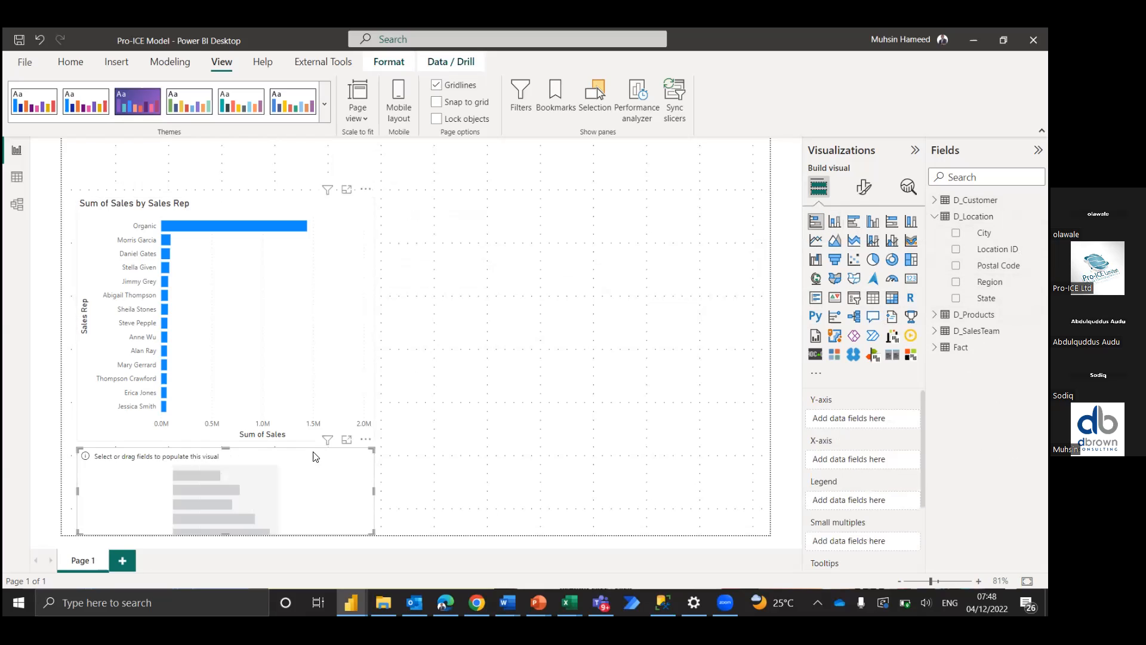
{"action": "left_click_drag", "start_coordinate": [578, 391], "coordinate": [624, 206]}
{"action": "left_click_drag", "start_coordinate": [530, 285], "coordinate": [517, 443]}
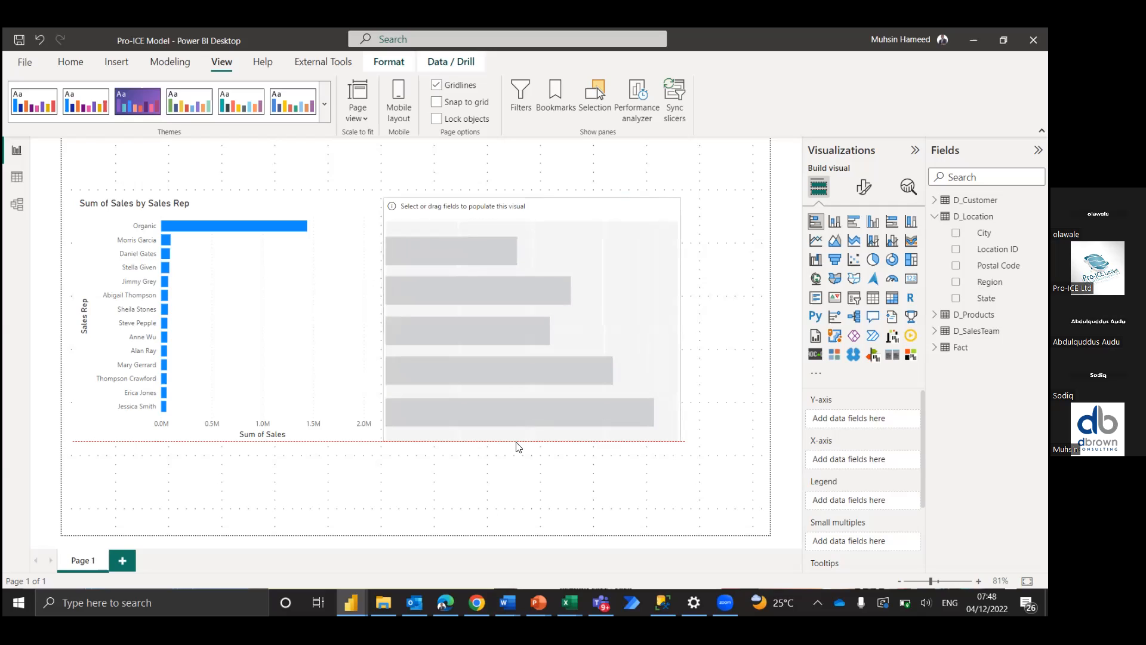
{"action": "left_click_drag", "start_coordinate": [505, 382], "coordinate": [516, 383]}
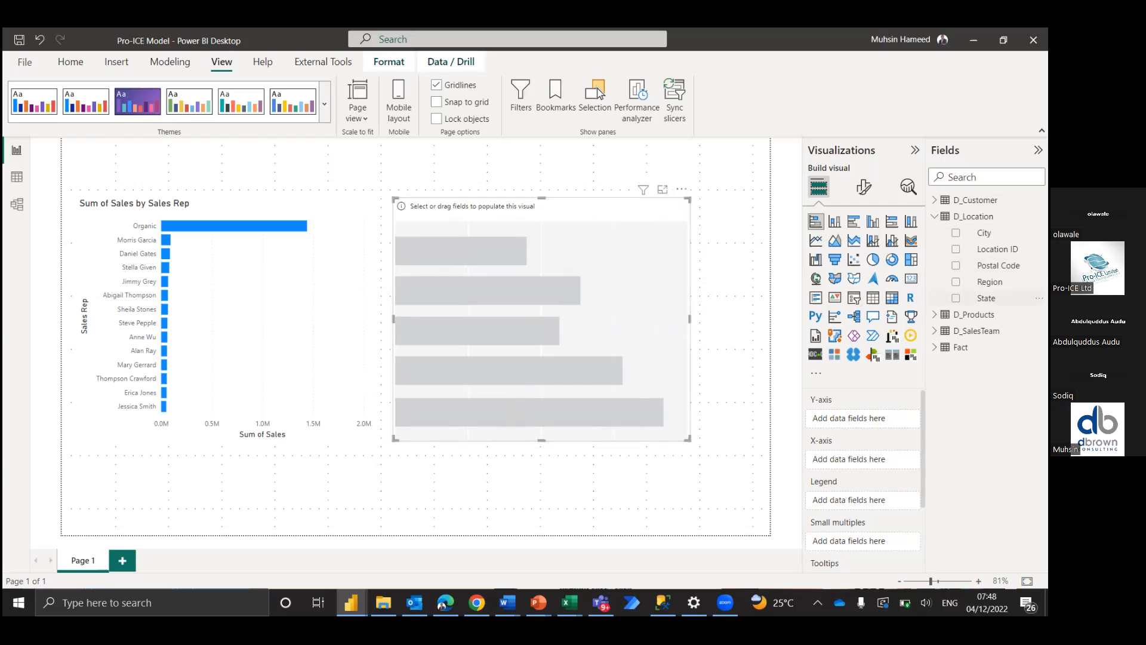
Plot Sales from the Fact table by Region from D_Location in the second bar chart
{"action": "left_click", "coordinate": [956, 281]}
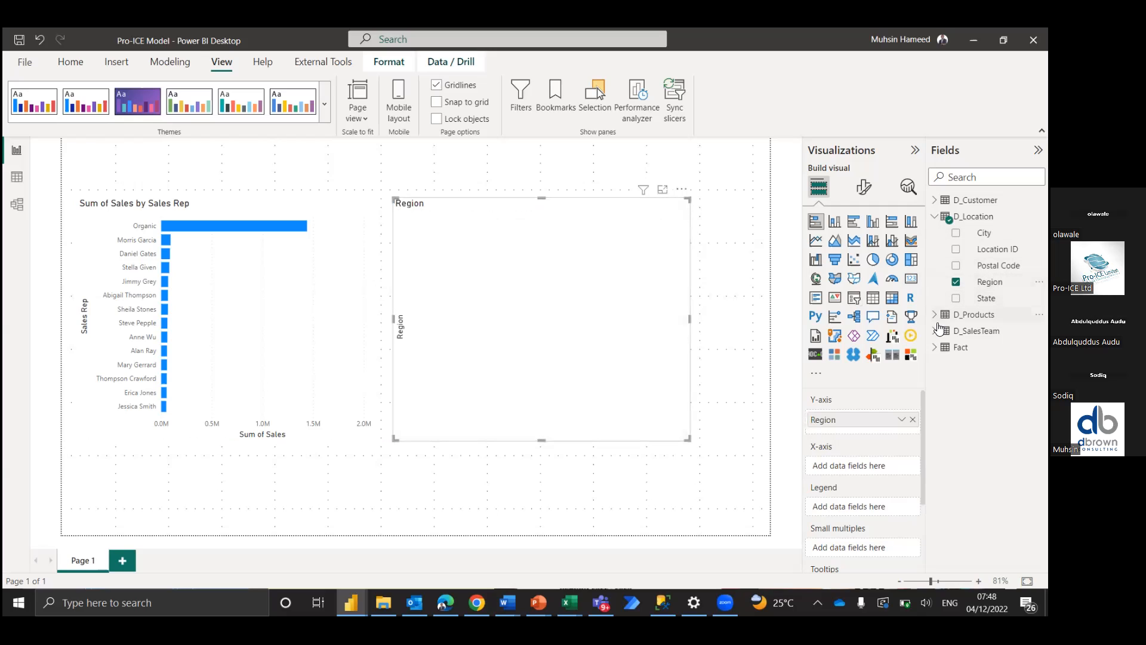
{"action": "left_click", "coordinate": [935, 347]}
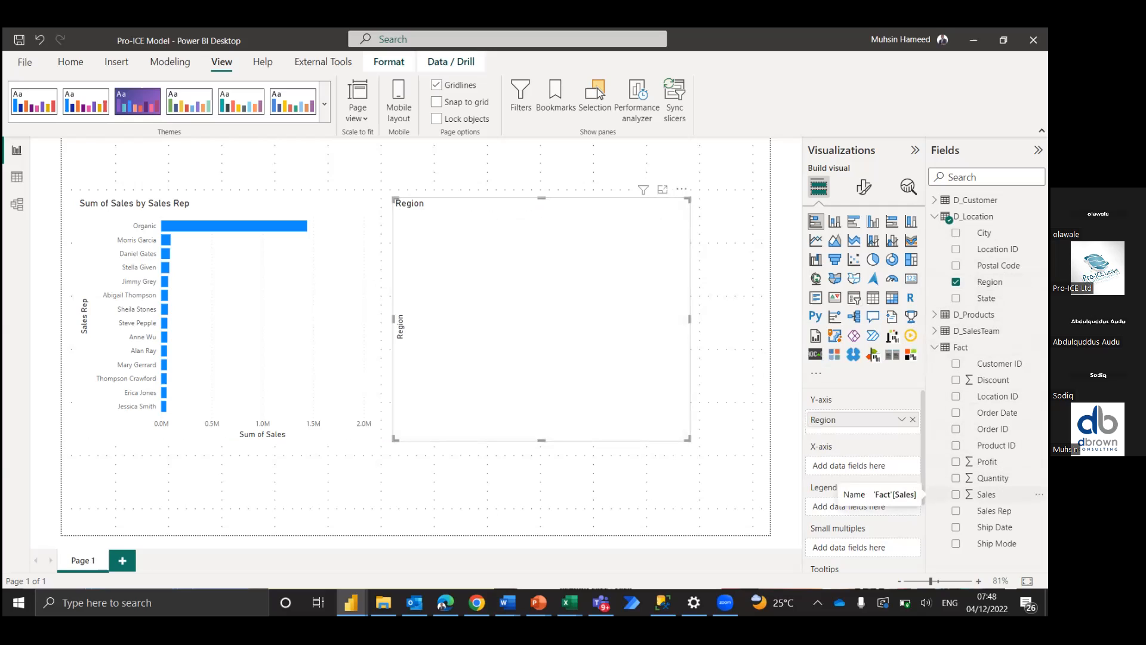
{"action": "left_click", "coordinate": [956, 494]}
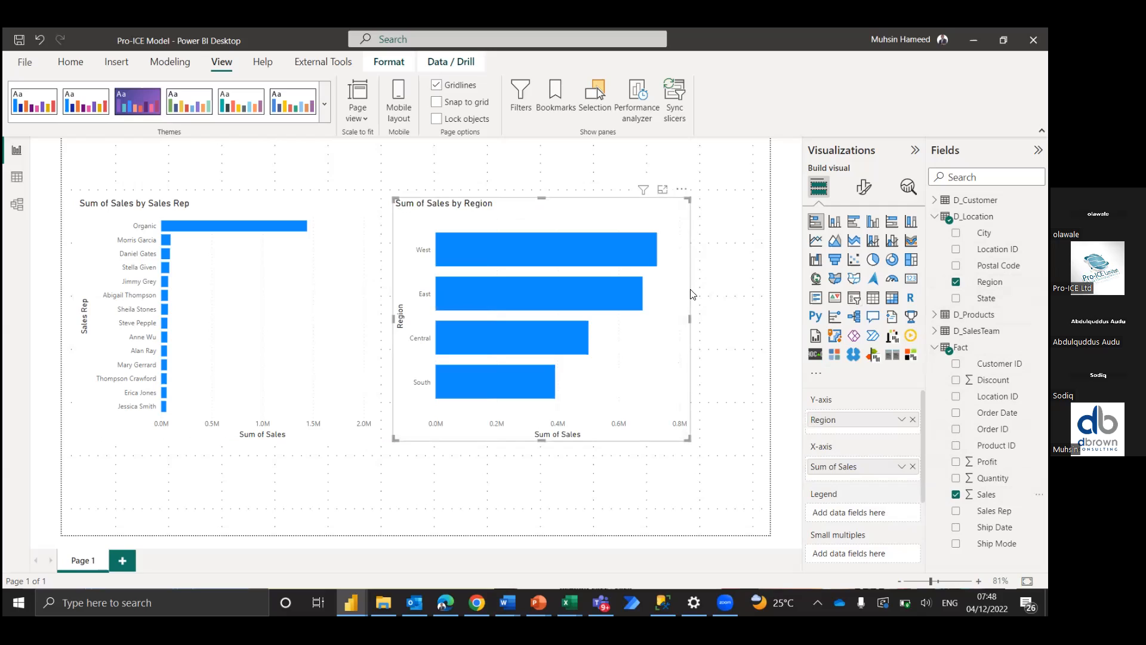
{"action": "left_click", "coordinate": [935, 352]}
Delete the relationship between the D_Products and Fact tables in the data model
{"action": "left_click", "coordinate": [18, 206]}
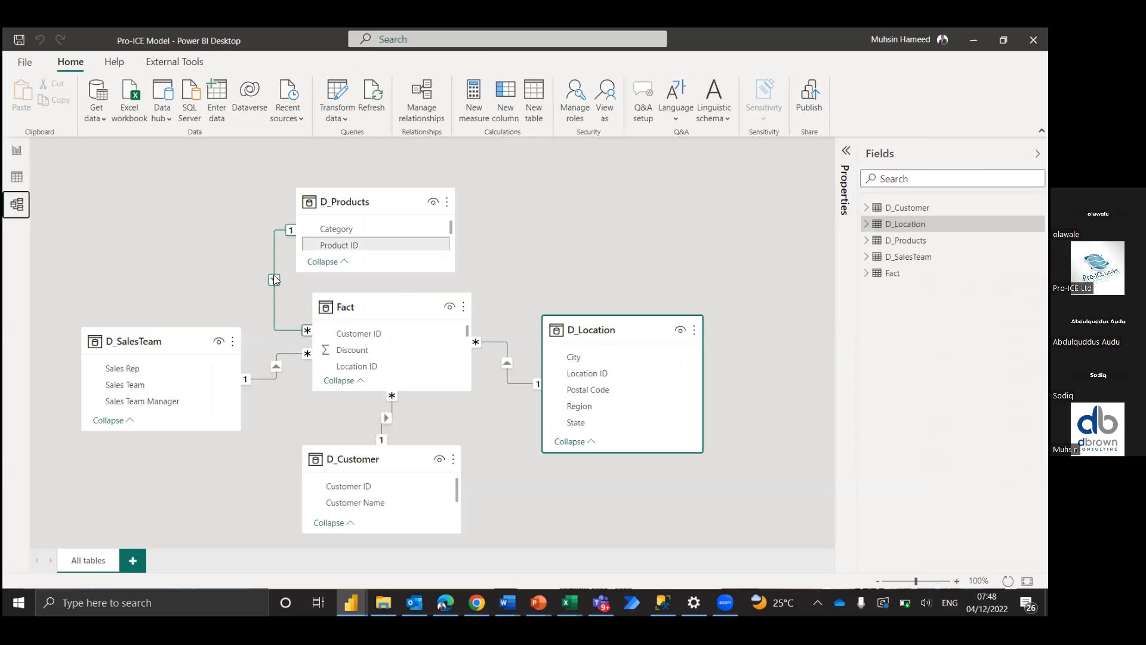
{"action": "right_click", "coordinate": [274, 278]}
{"action": "left_click", "coordinate": [291, 283]}
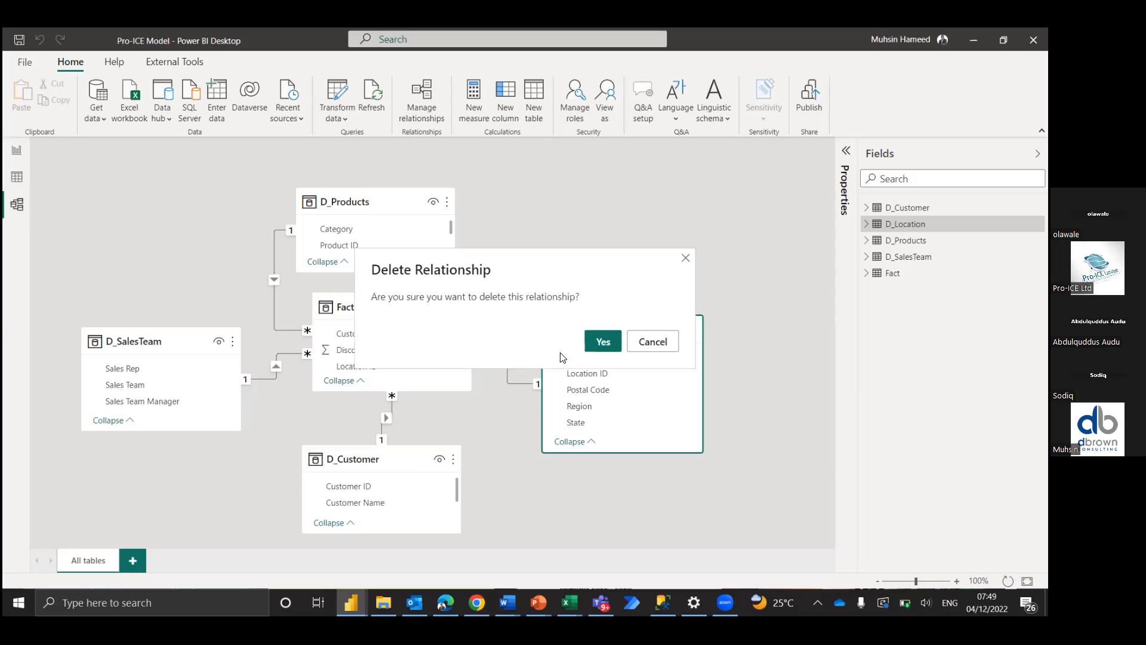
{"action": "left_click", "coordinate": [607, 342]}
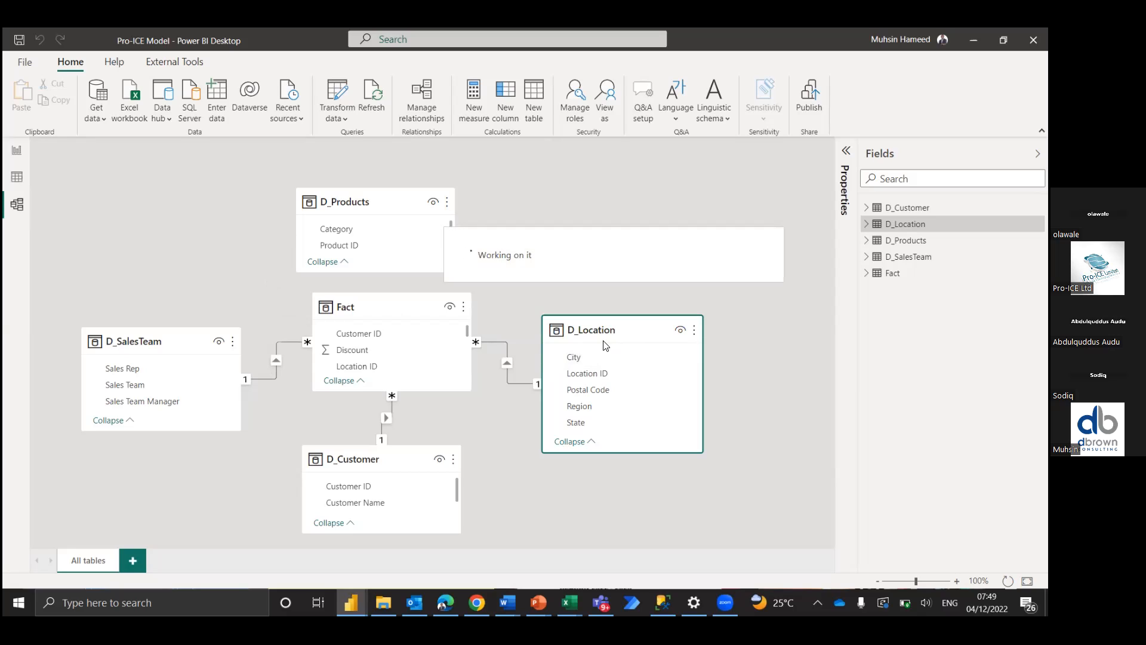
Return to the report, add a second page and place an enlarged stacked bar chart on its left half
{"action": "left_click", "coordinate": [14, 147]}
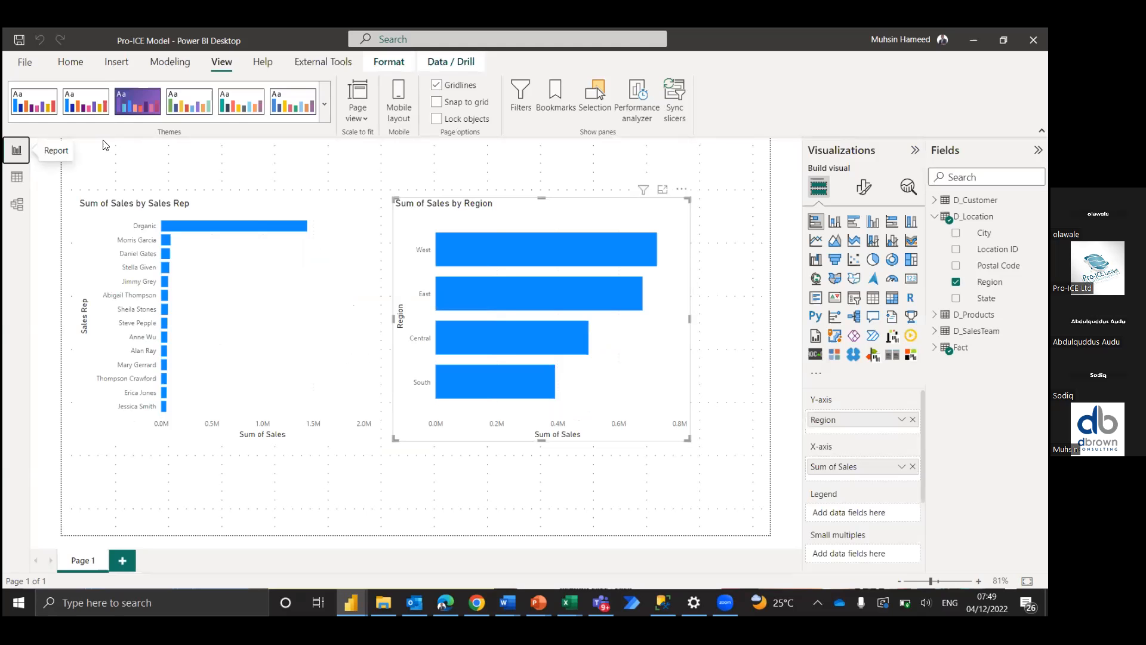
{"action": "left_click", "coordinate": [123, 559]}
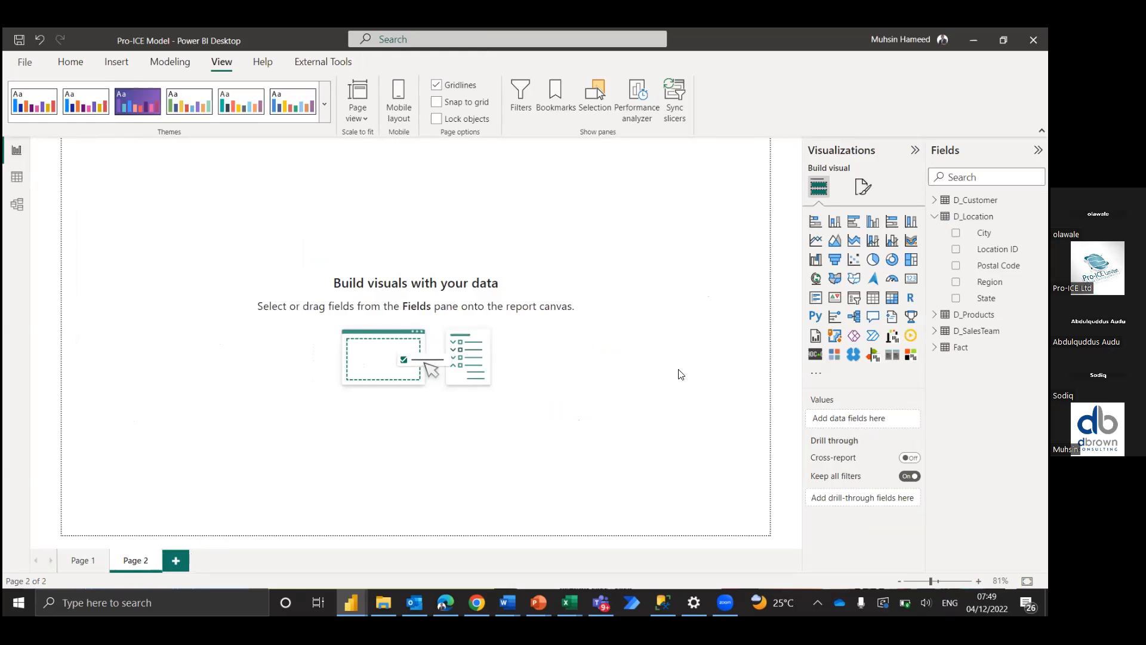
{"action": "left_click", "coordinate": [817, 225]}
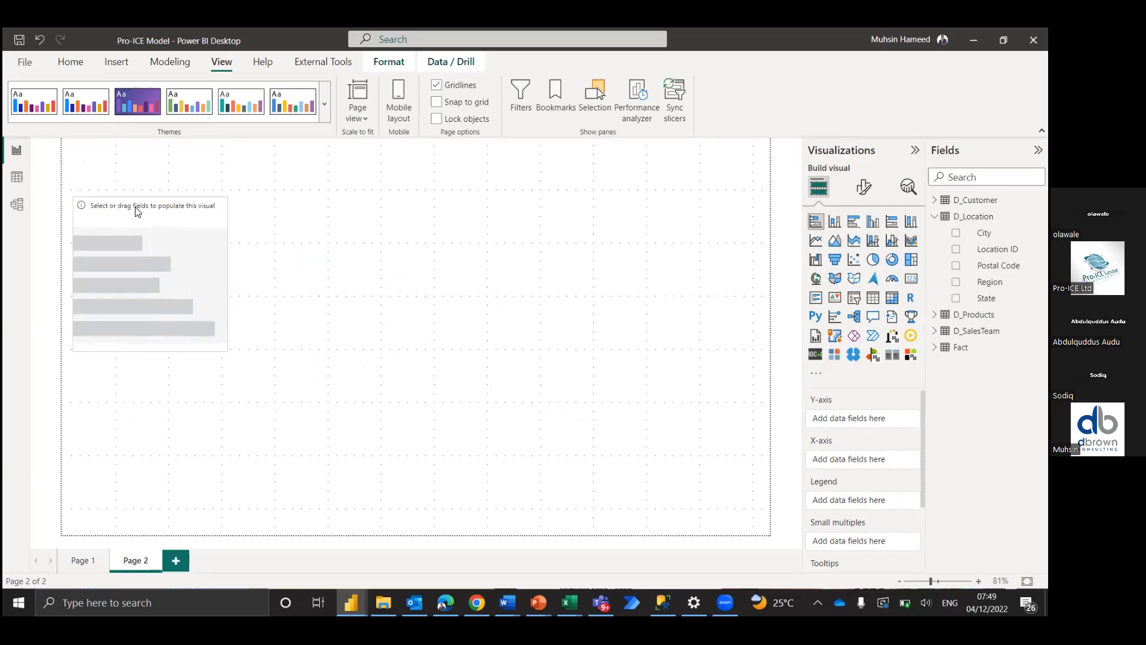
{"action": "left_click_drag", "start_coordinate": [227, 350], "coordinate": [374, 398]}
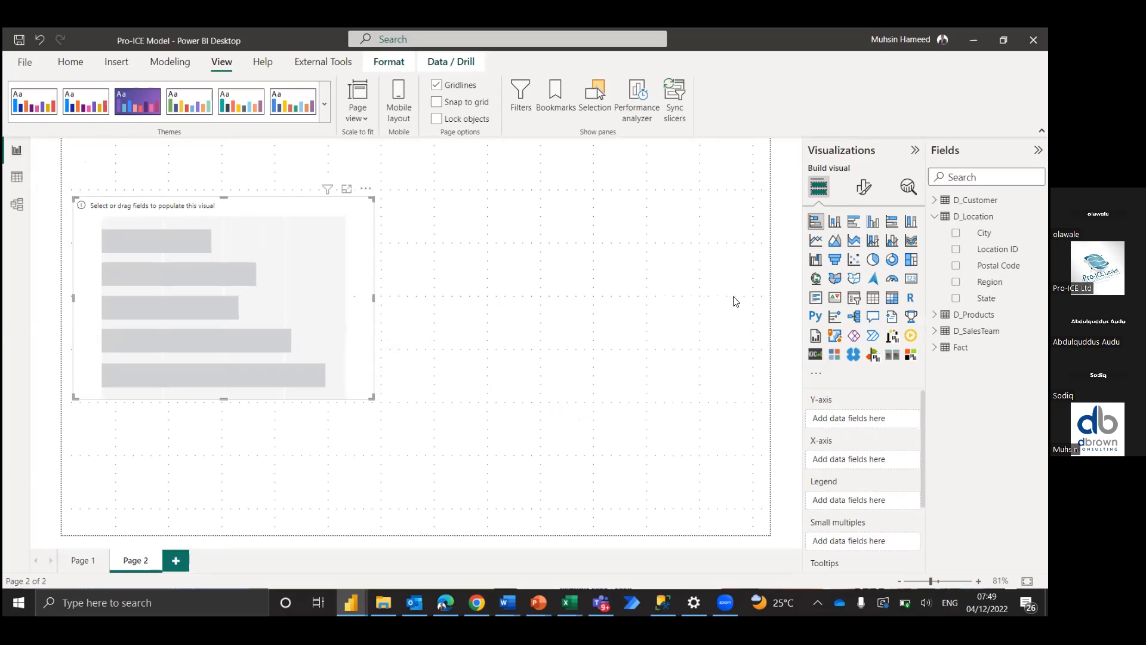
Plot Sales from the Fact table by Category from D_Products in the empty stacked bar chart on Page 2
{"action": "left_click", "coordinate": [935, 217]}
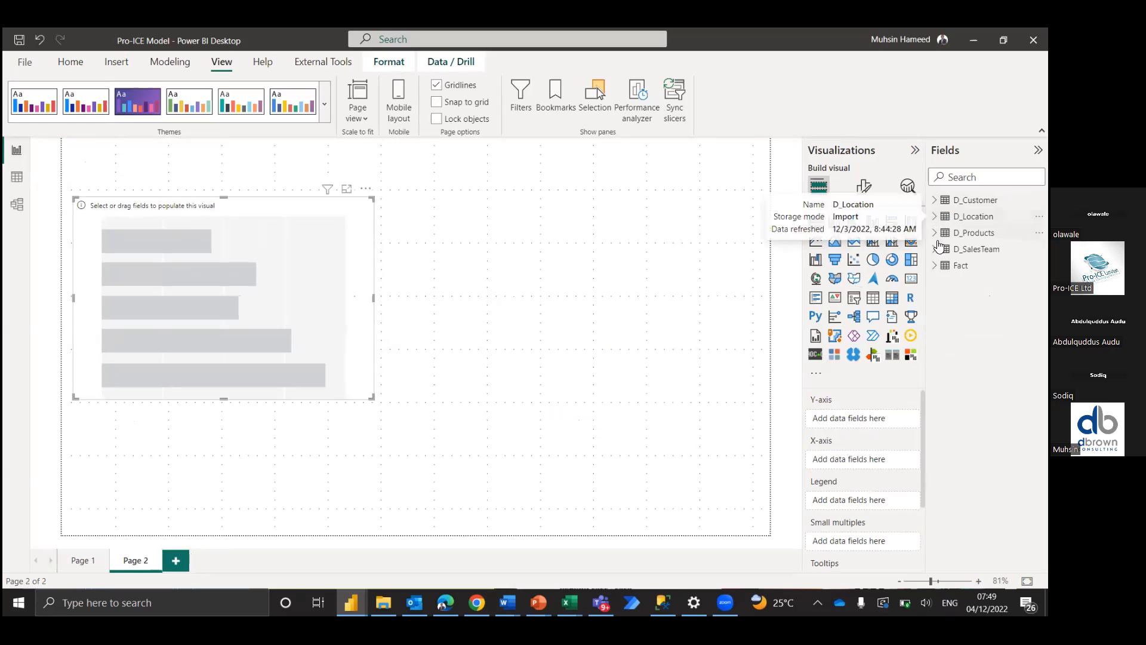
{"action": "left_click", "coordinate": [934, 234]}
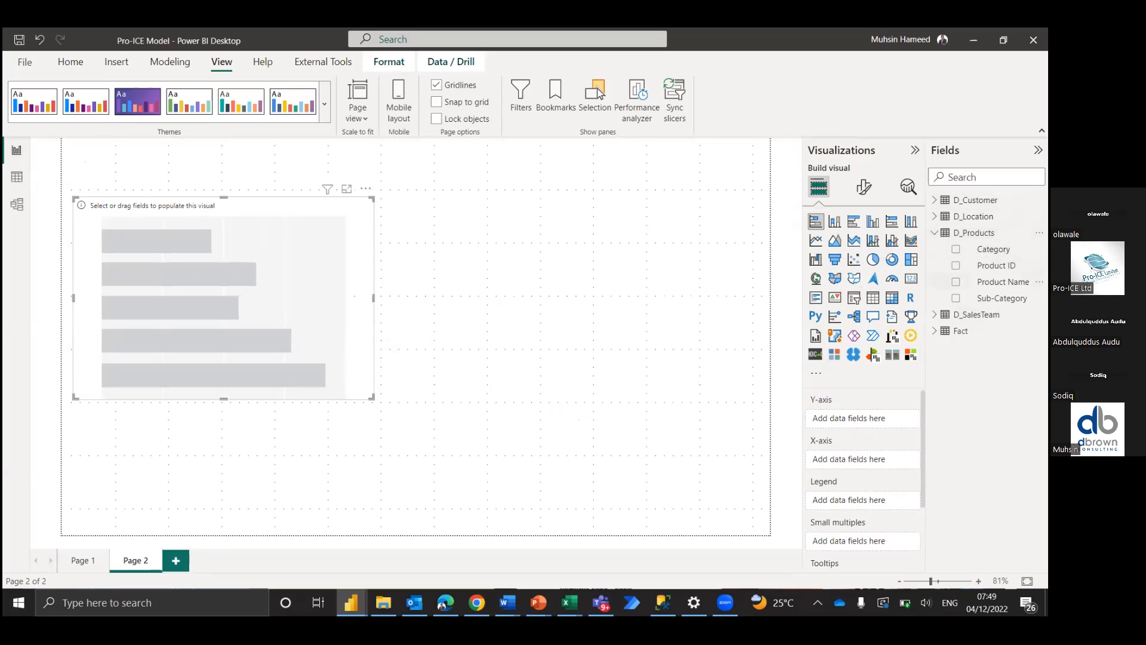
{"action": "left_click", "coordinate": [955, 298]}
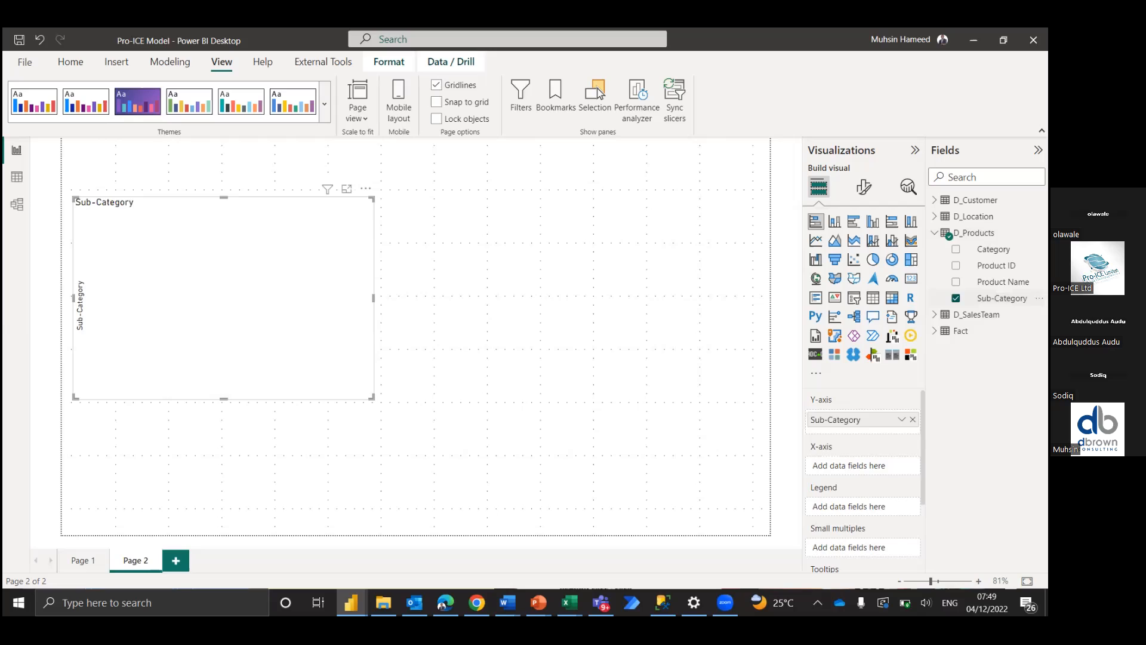
{"action": "left_click", "coordinate": [956, 298]}
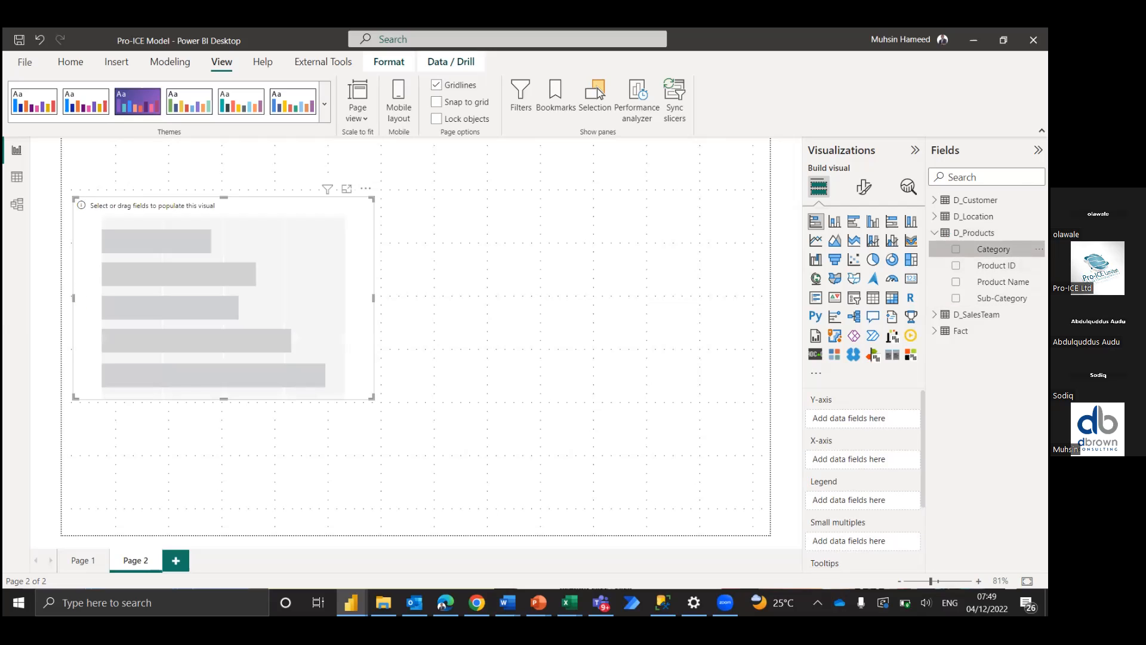
{"action": "left_click", "coordinate": [993, 249]}
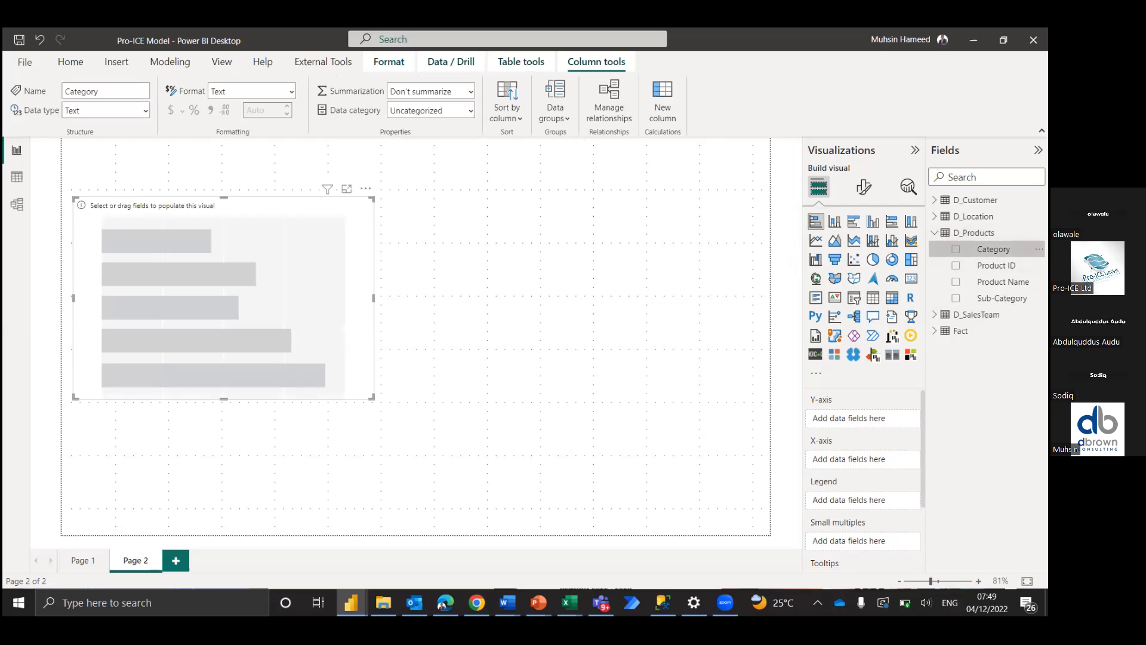
{"action": "left_click", "coordinate": [955, 249]}
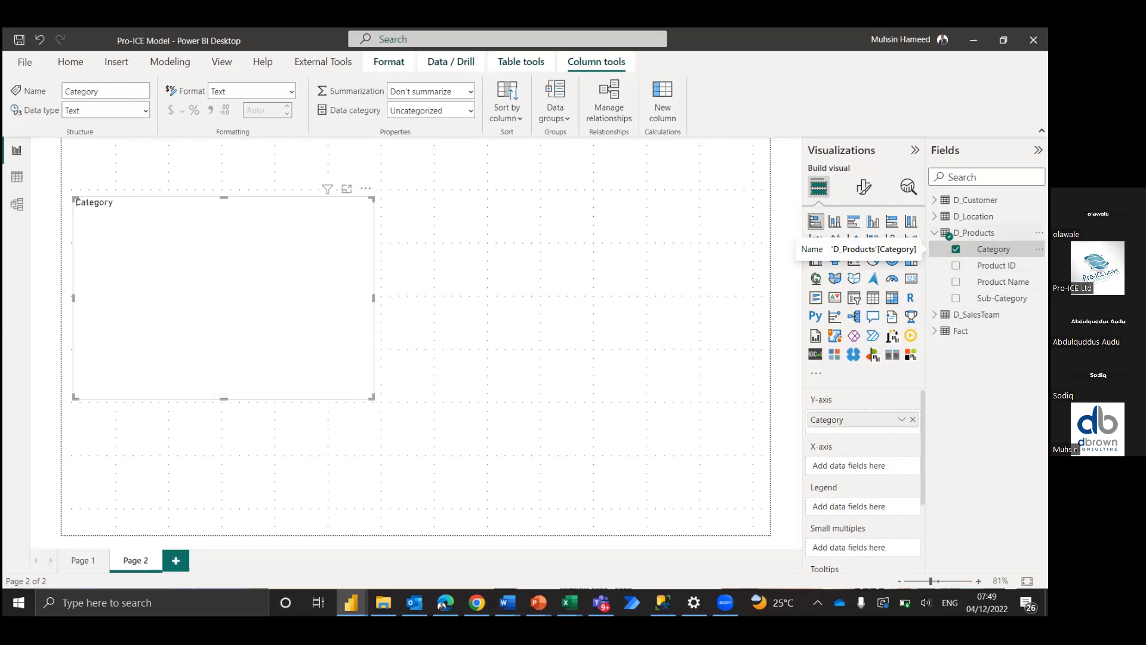
{"action": "left_click", "coordinate": [935, 233]}
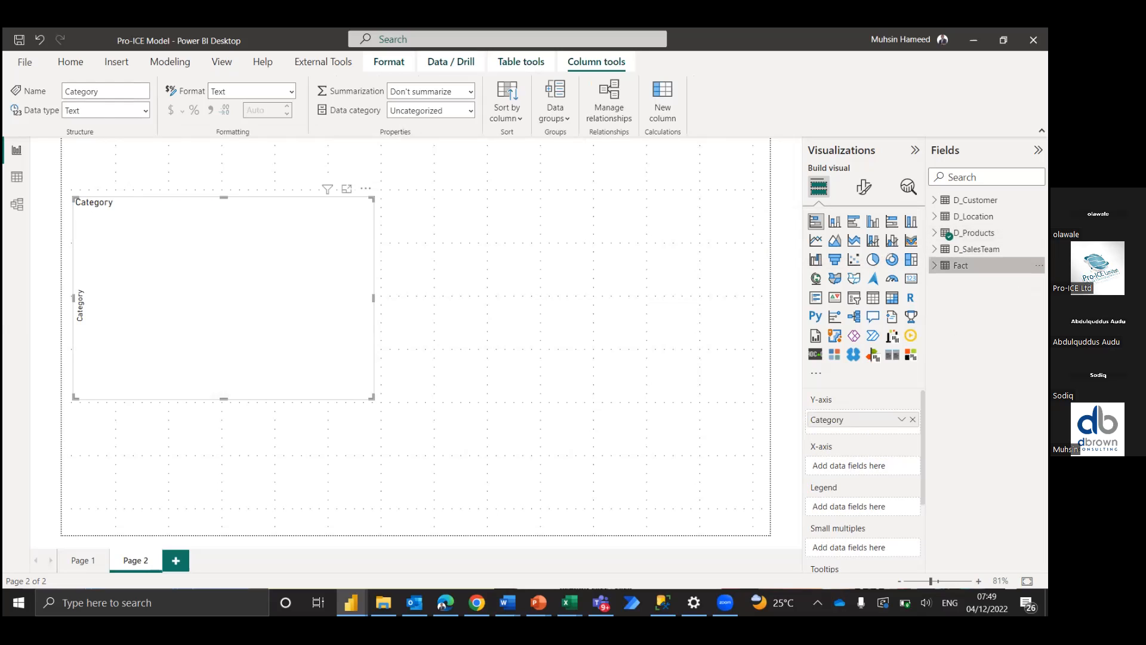
{"action": "left_click", "coordinate": [963, 265]}
{"action": "left_click", "coordinate": [935, 266]}
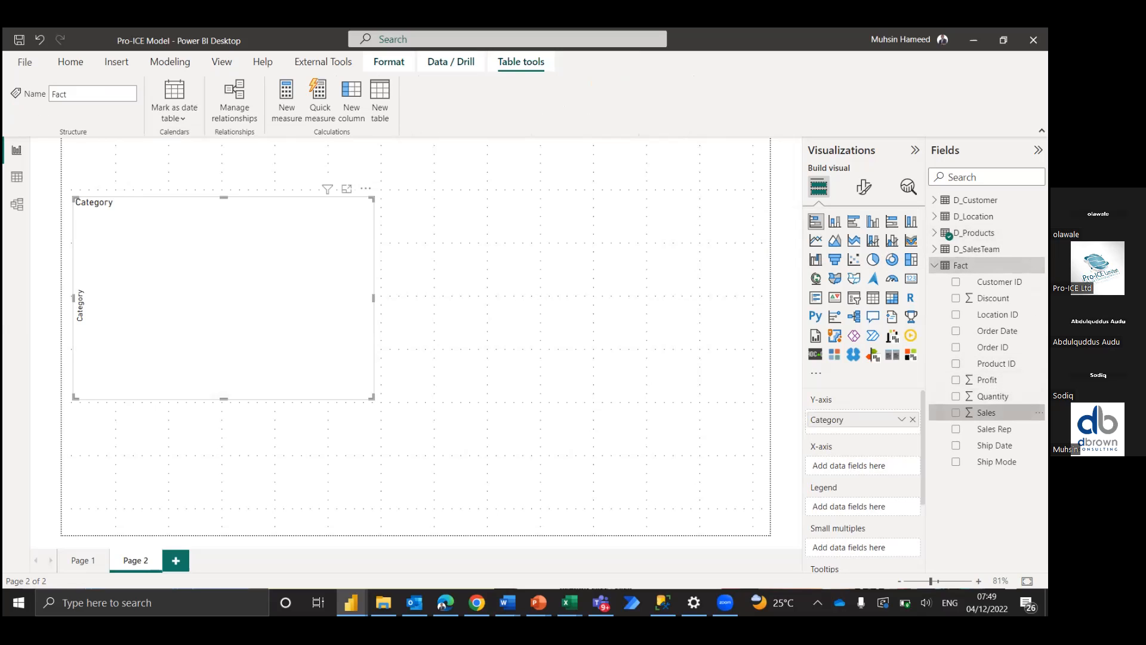
{"action": "left_click", "coordinate": [956, 413]}
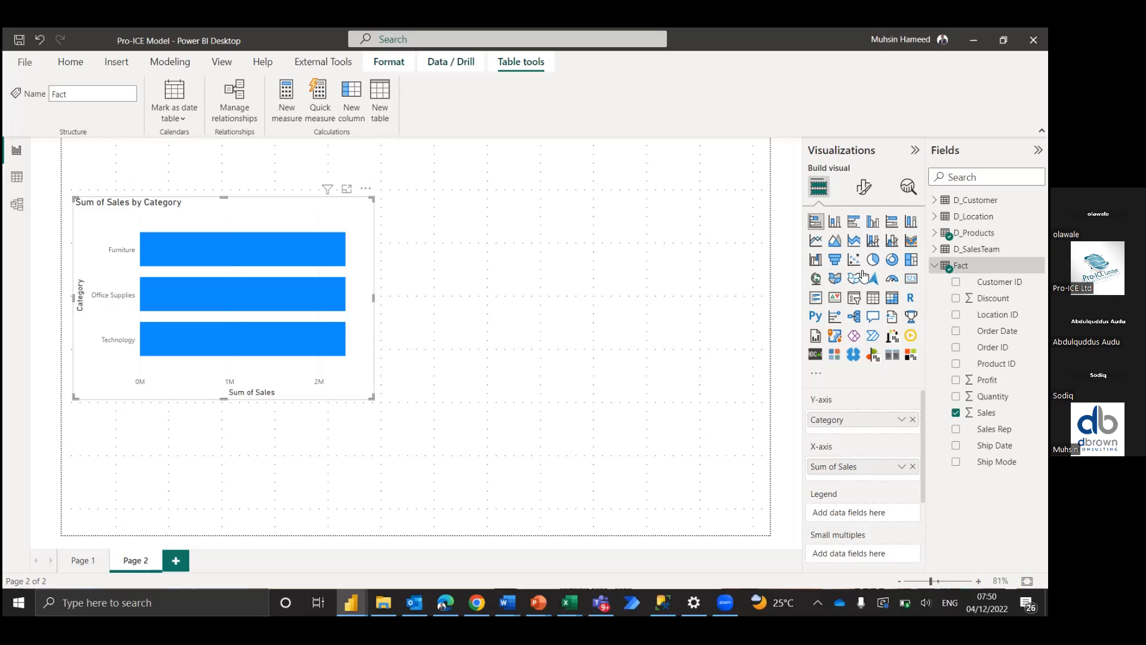
Convert the category sales bar chart to a table visual and set its global font size to 20
{"action": "left_click", "coordinate": [873, 298]}
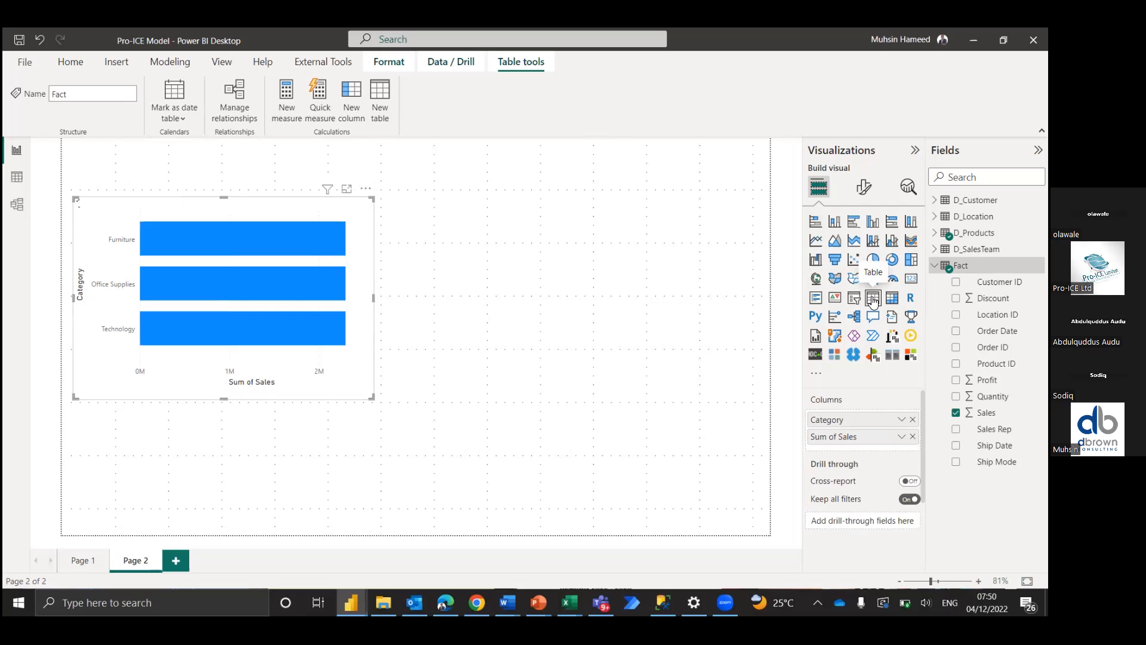
{"action": "left_click", "coordinate": [865, 189]}
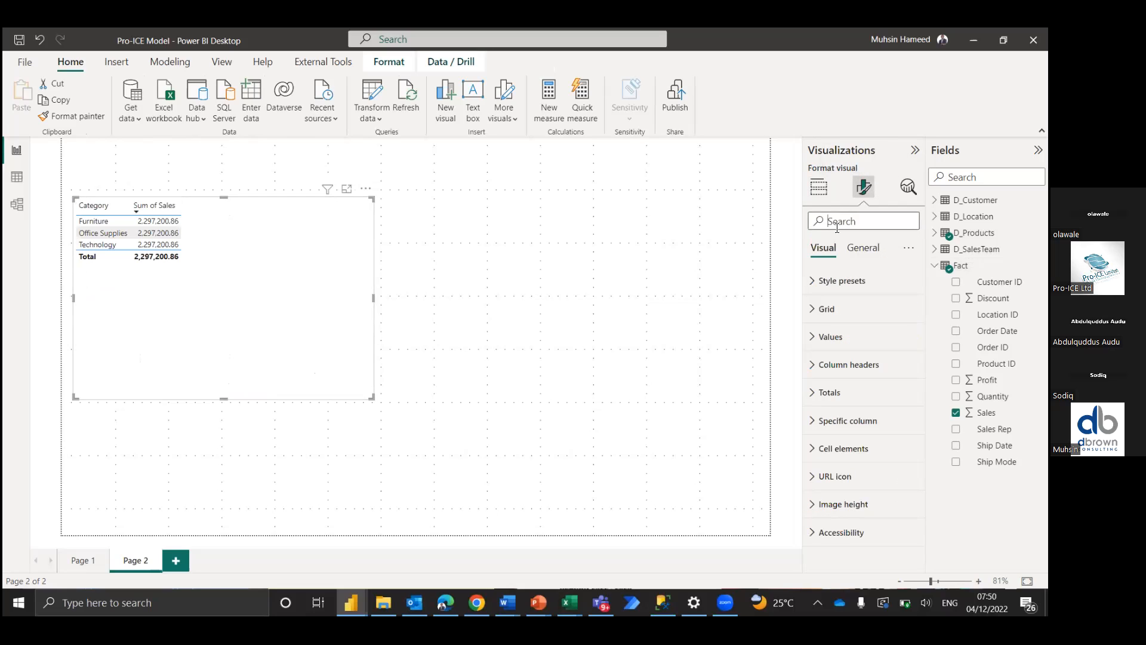
{"action": "left_click", "coordinate": [837, 227]}
{"action": "type", "text": "size"}
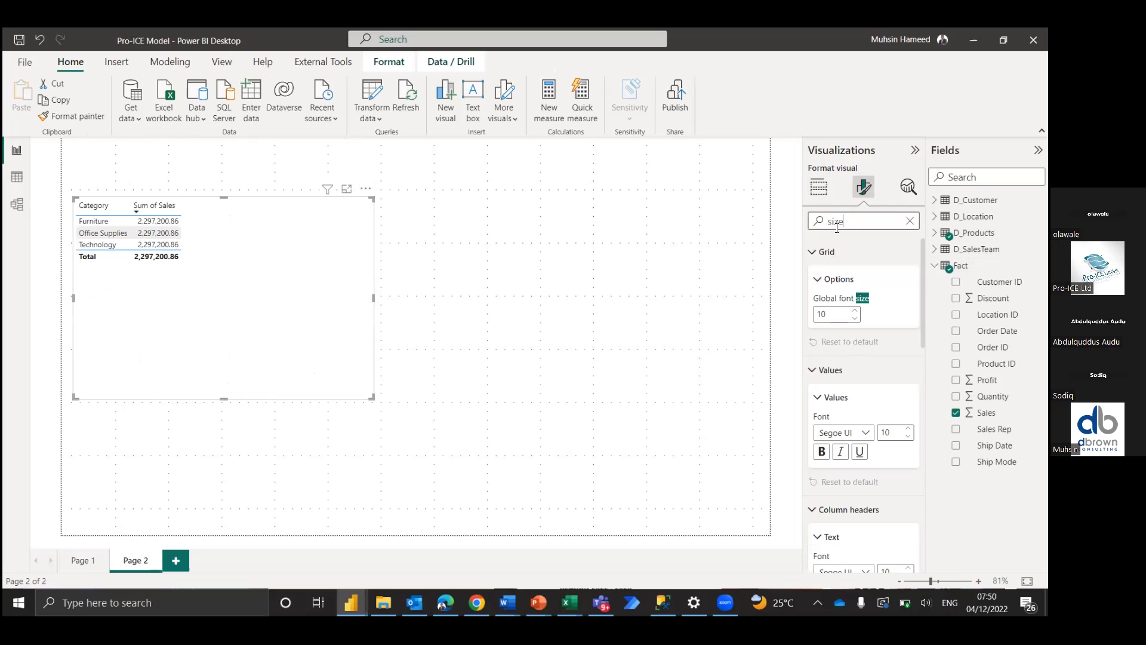
{"action": "left_click_drag", "start_coordinate": [825, 311], "coordinate": [806, 319]}
{"action": "type", "text": "20"}
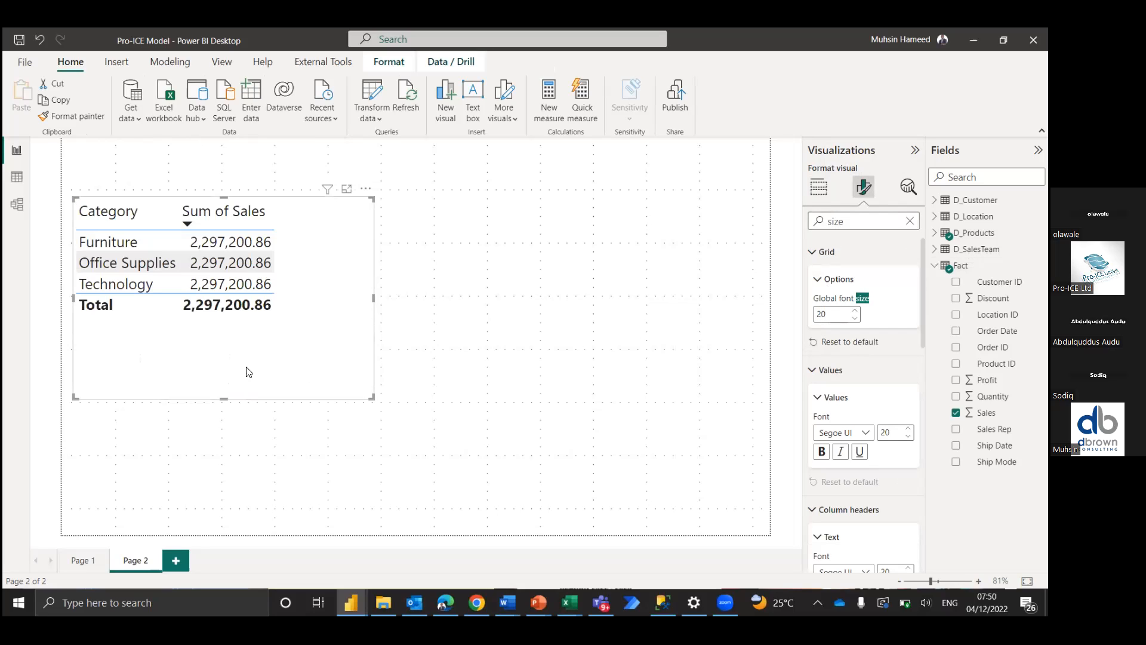
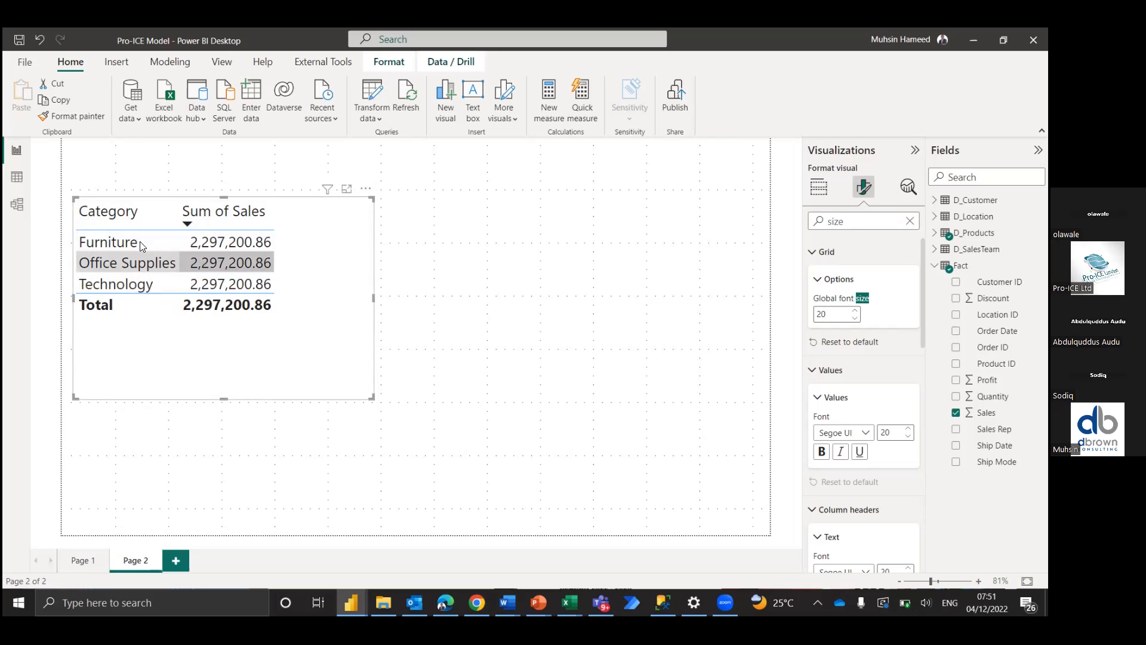
Recreate the relationship between D_Products and Fact in the data model by linking their Product ID fields
{"action": "left_click", "coordinate": [18, 203]}
{"action": "mouse_move", "coordinate": [351, 168]}
{"action": "left_mouse_down"}
{"action": "mouse_move", "coordinate": [308, 164]}
{"action": "mouse_move", "coordinate": [332, 167]}
{"action": "left_mouse_up"}
{"action": "left_click_drag", "start_coordinate": [374, 302], "coordinate": [366, 320]}
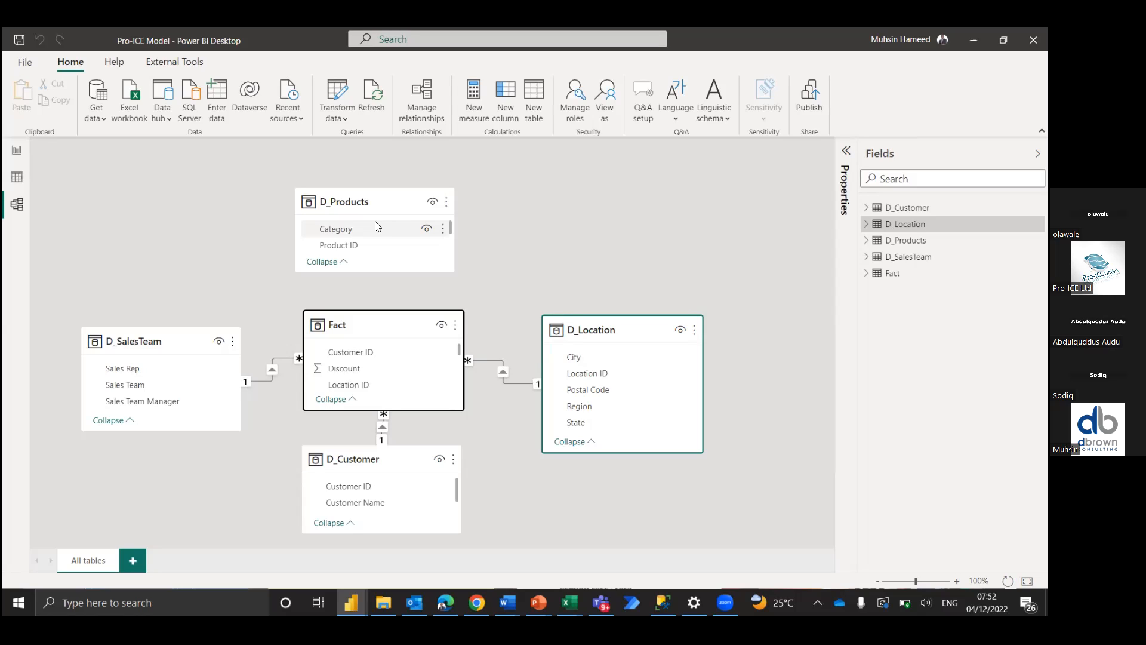
{"action": "scroll", "coordinate": [383, 237], "scroll_direction": "down", "scroll_amount": 1}
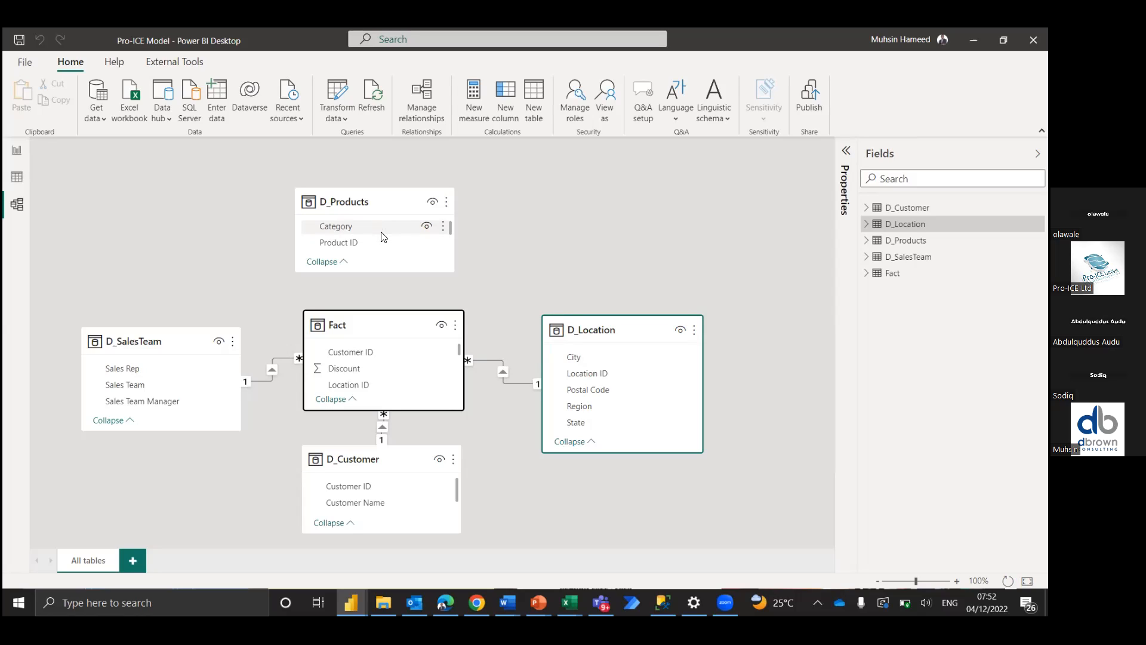
{"action": "scroll", "coordinate": [366, 371], "scroll_direction": "down", "scroll_amount": 3}
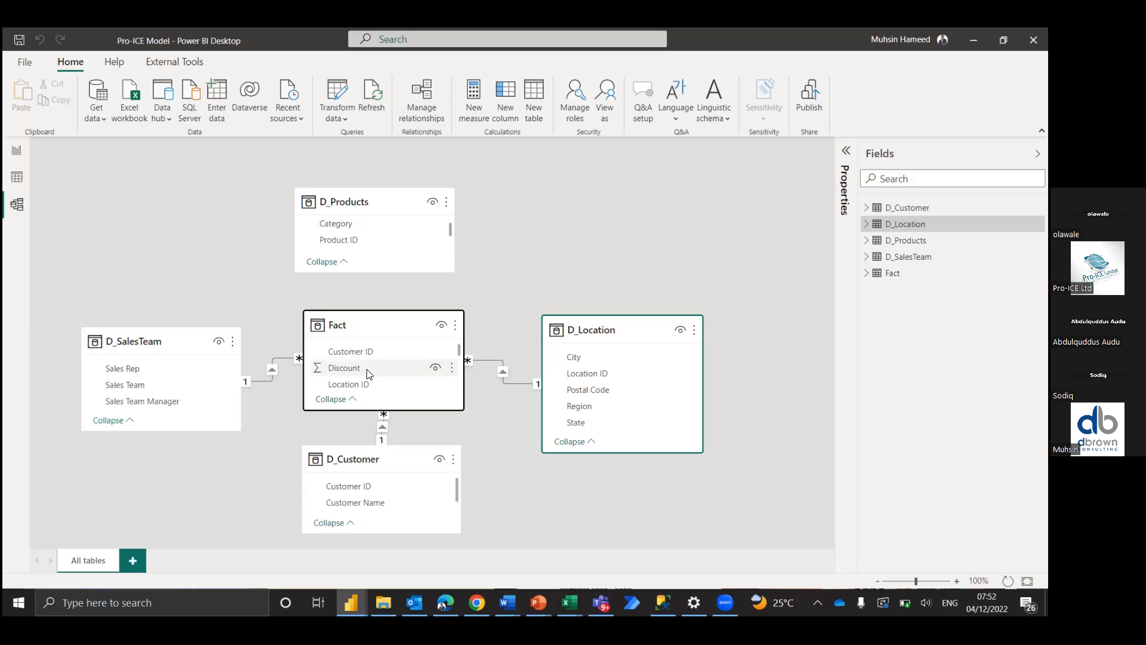
{"action": "scroll", "coordinate": [367, 371], "scroll_direction": "down", "scroll_amount": 3}
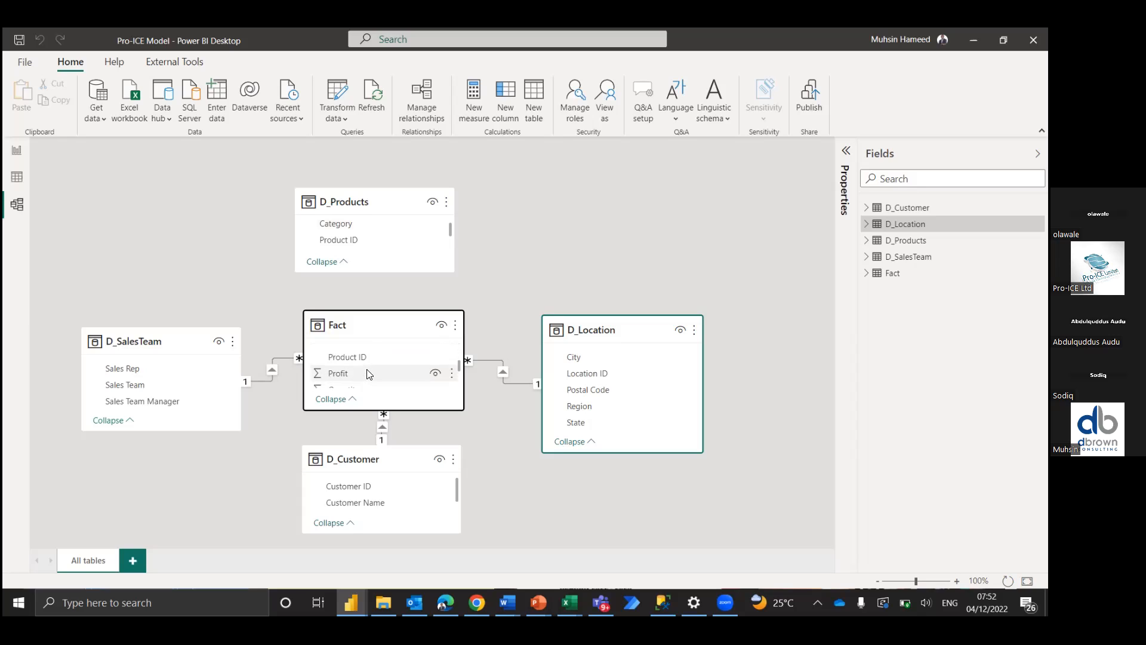
{"action": "left_click_drag", "start_coordinate": [350, 363], "coordinate": [326, 216]}
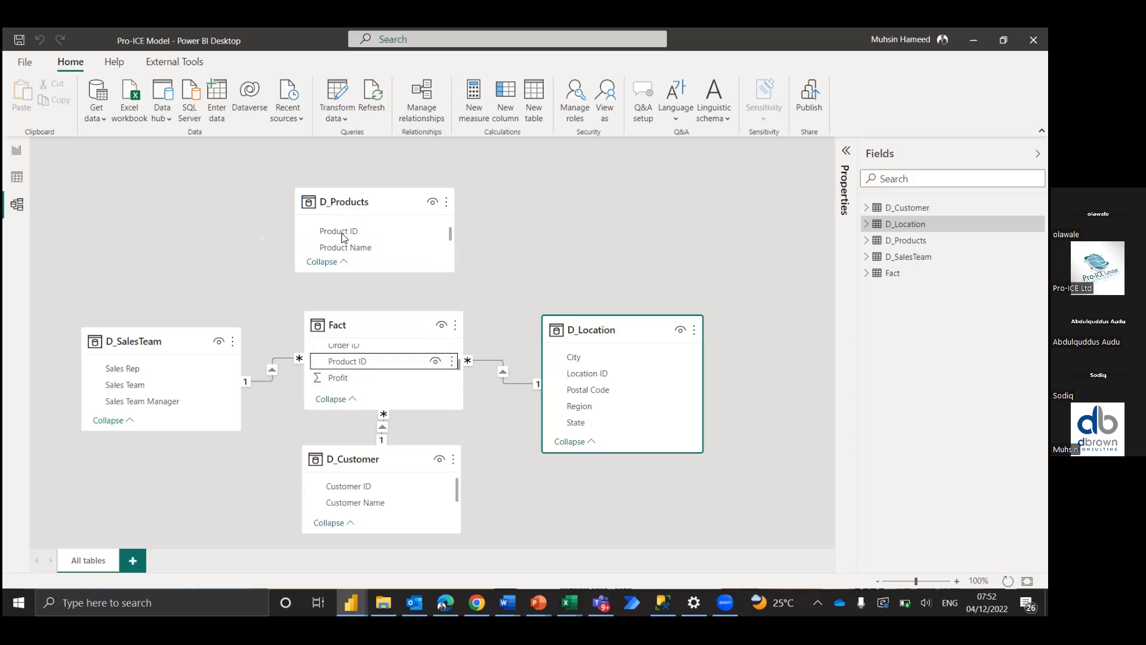
{"action": "left_click", "coordinate": [336, 234]}
{"action": "left_click_drag", "start_coordinate": [334, 236], "coordinate": [365, 368]}
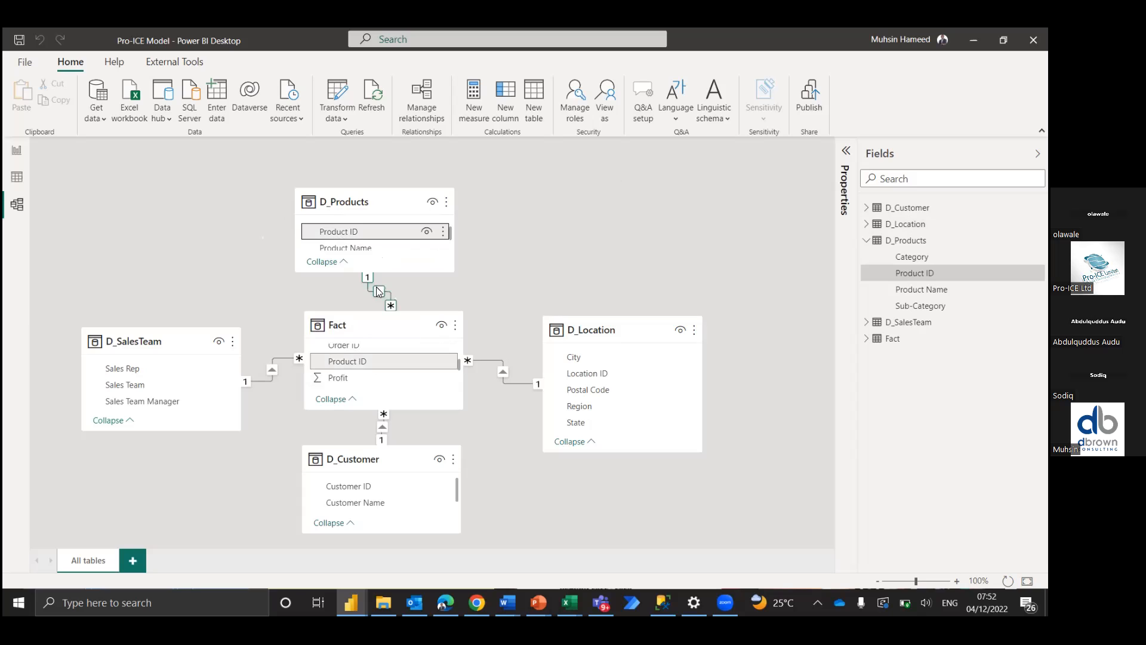
Review the category sales table on Page 2 against the model relationships and the bar charts on Page 1
{"action": "left_click", "coordinate": [21, 154]}
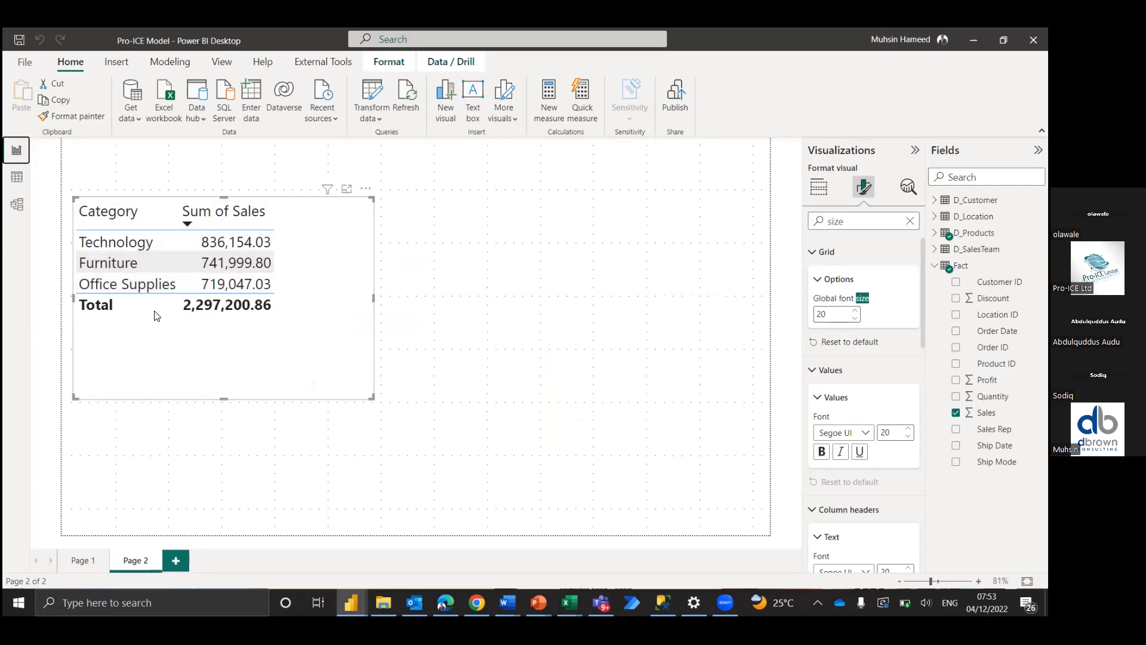
{"action": "left_click", "coordinate": [17, 205]}
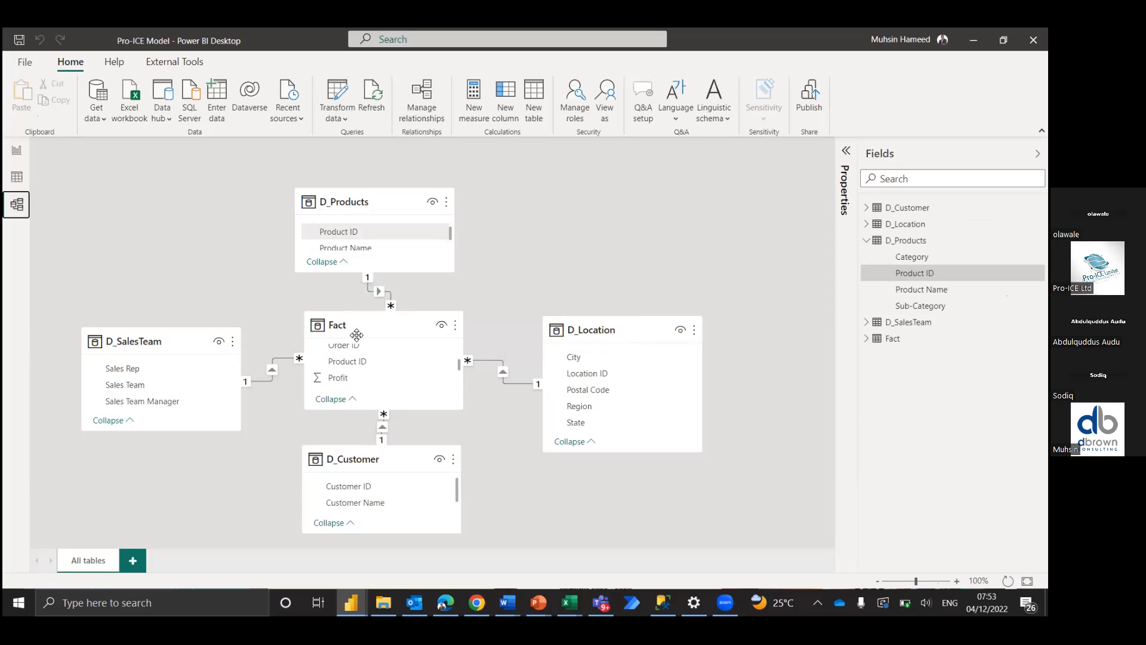
{"action": "left_click", "coordinate": [22, 154]}
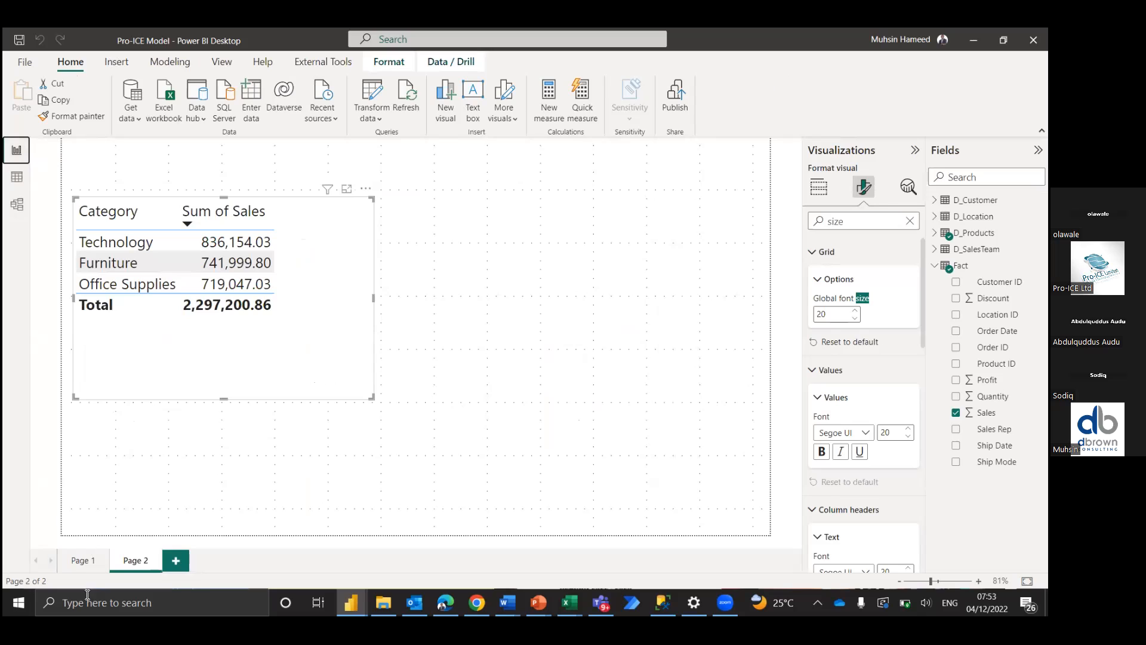
{"action": "left_click", "coordinate": [80, 561]}
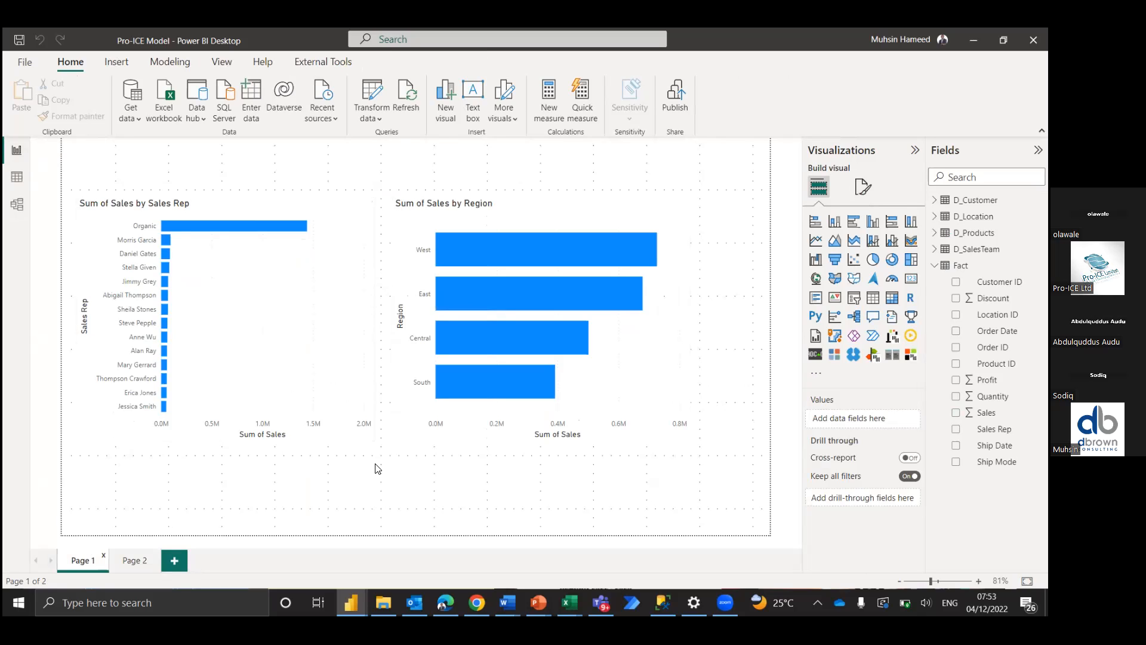
{"action": "left_click", "coordinate": [131, 560]}
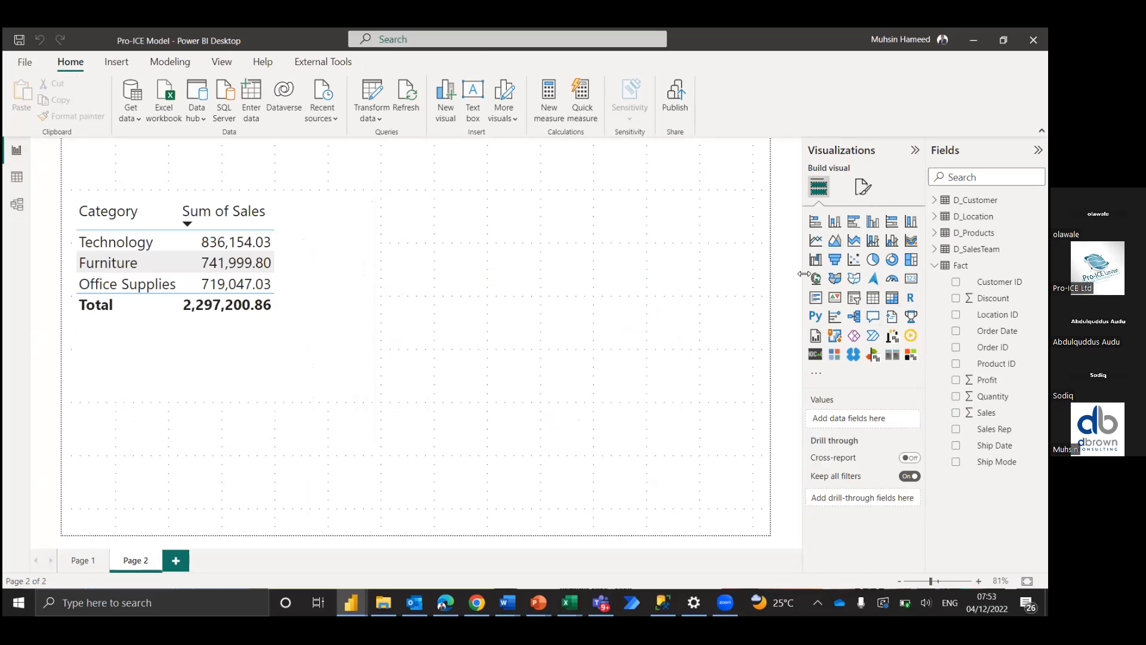
Place Segment from D_Customer on empty canvas beside the category table and turn the visual into a donut chart
{"action": "left_click", "coordinate": [934, 269]}
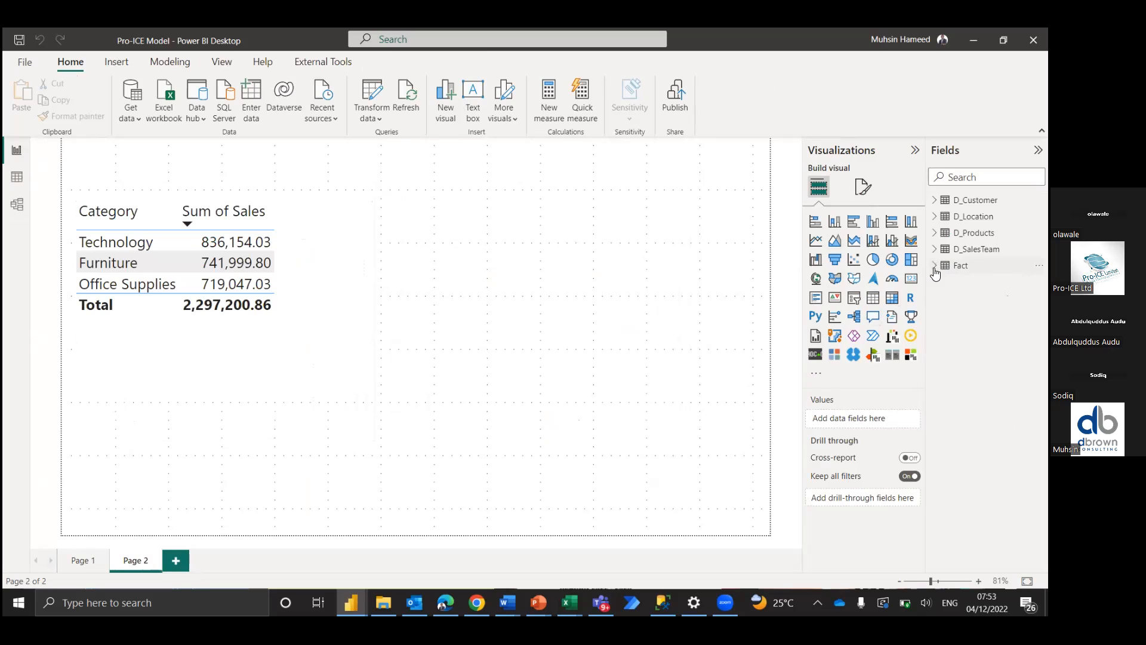
{"action": "left_click", "coordinate": [935, 202]}
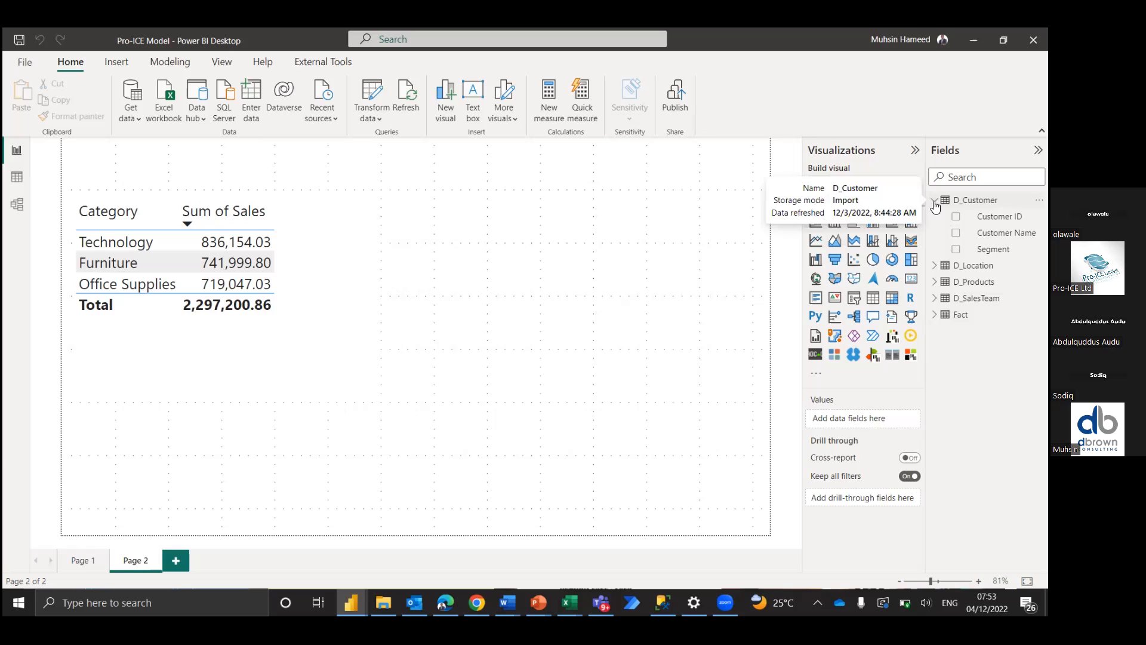
{"action": "left_click_drag", "start_coordinate": [994, 249], "coordinate": [639, 289]}
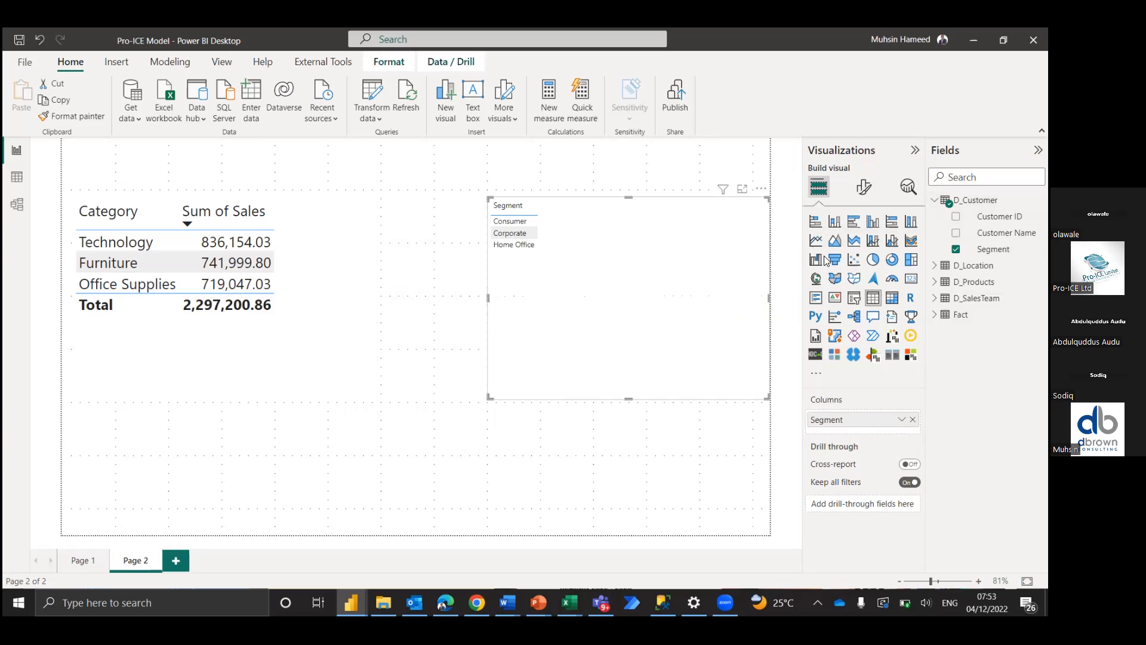
{"action": "left_click", "coordinate": [892, 260]}
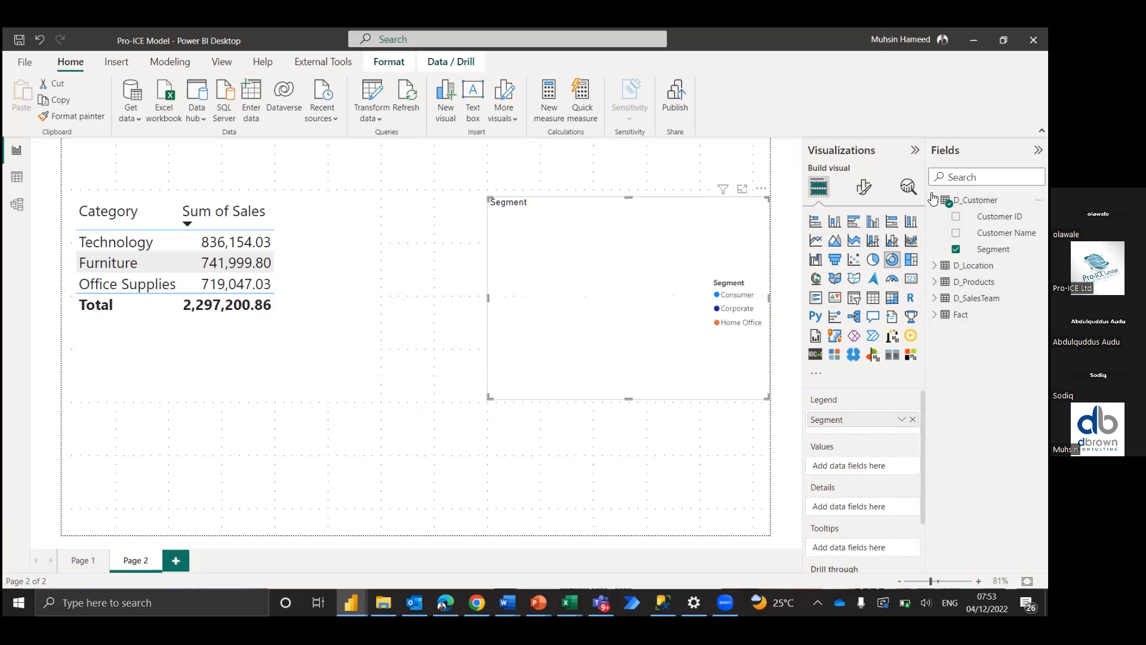
Add Profit from the Fact table as the donut chart's values and move the chart closer to the category table
{"action": "left_click", "coordinate": [935, 315]}
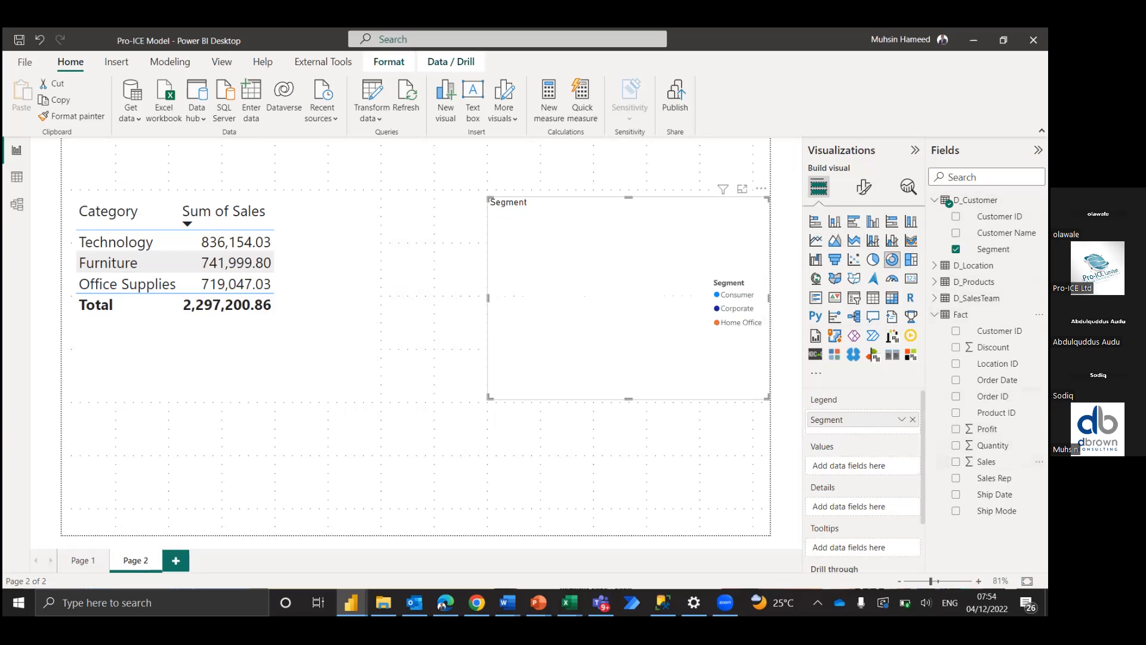
{"action": "left_click", "coordinate": [985, 429]}
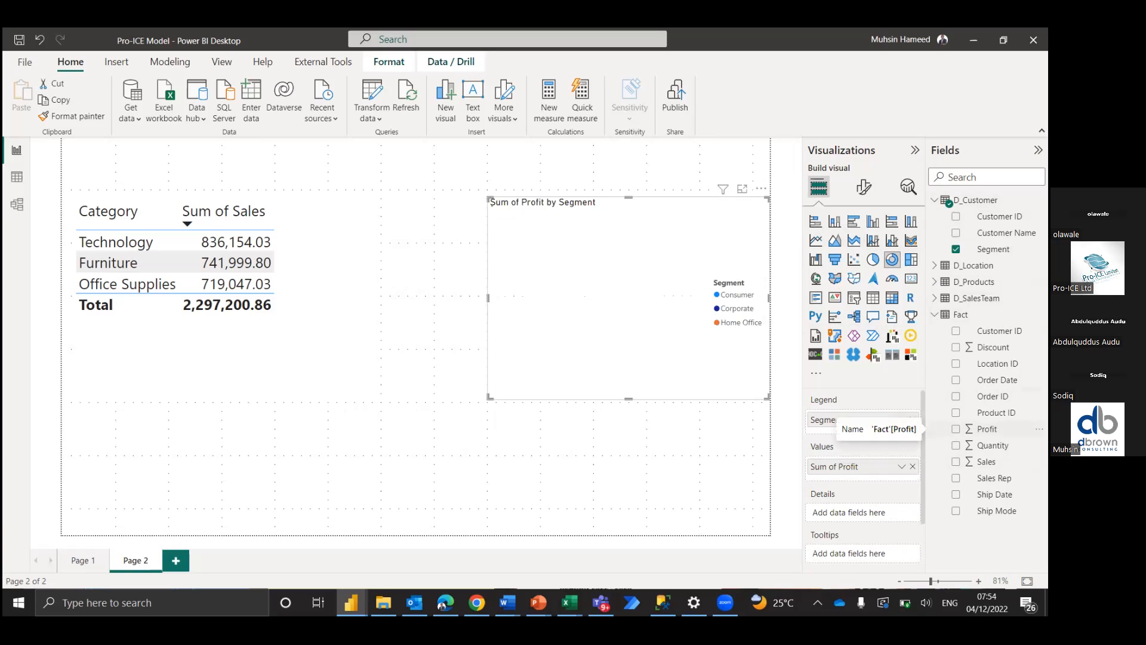
{"action": "left_click_drag", "start_coordinate": [602, 203], "coordinate": [524, 195]}
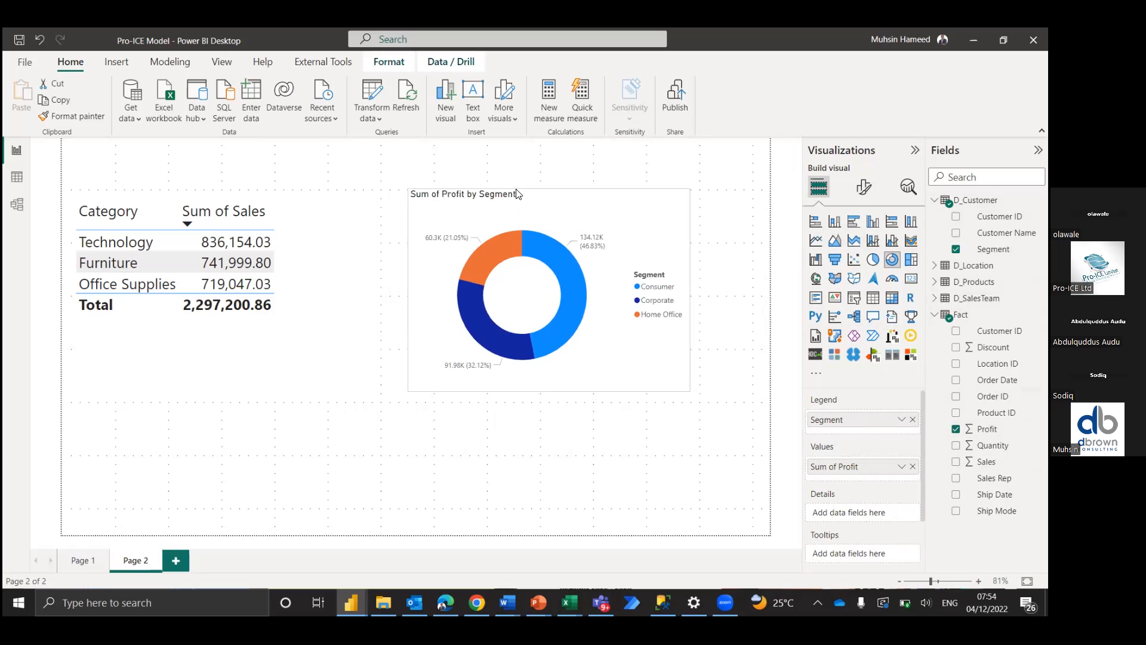
{"action": "left_click", "coordinate": [621, 432]}
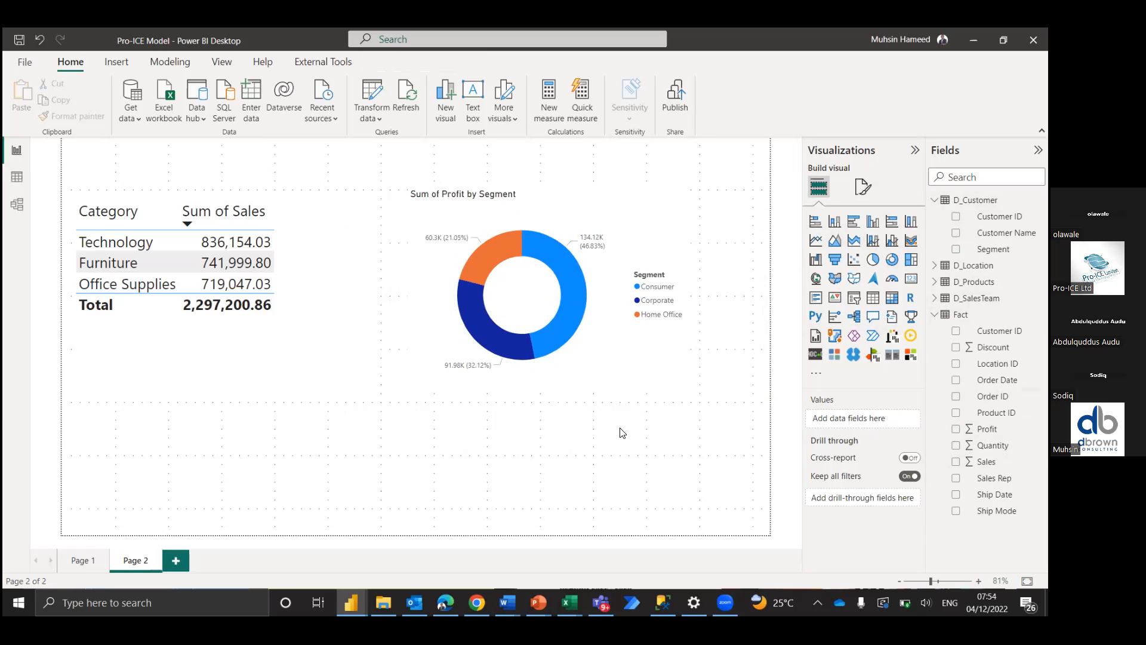
On Page 1, move the Sum of Sales by Region chart farther away from the sales rep chart
{"action": "left_click", "coordinate": [83, 560]}
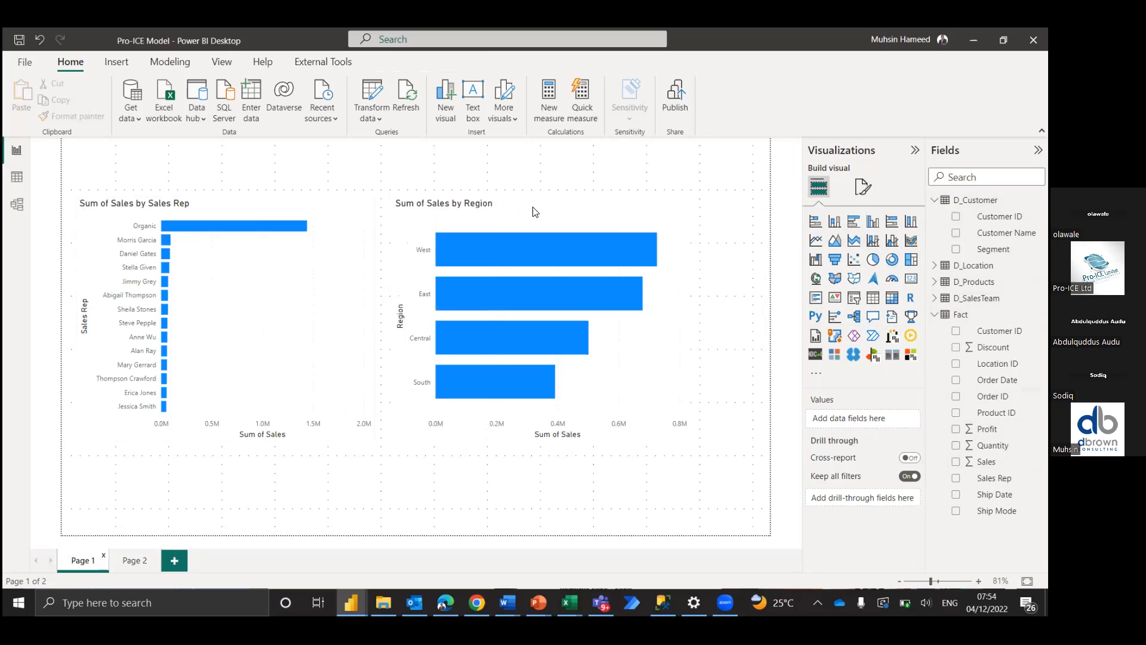
{"action": "left_click_drag", "start_coordinate": [573, 205], "coordinate": [639, 201]}
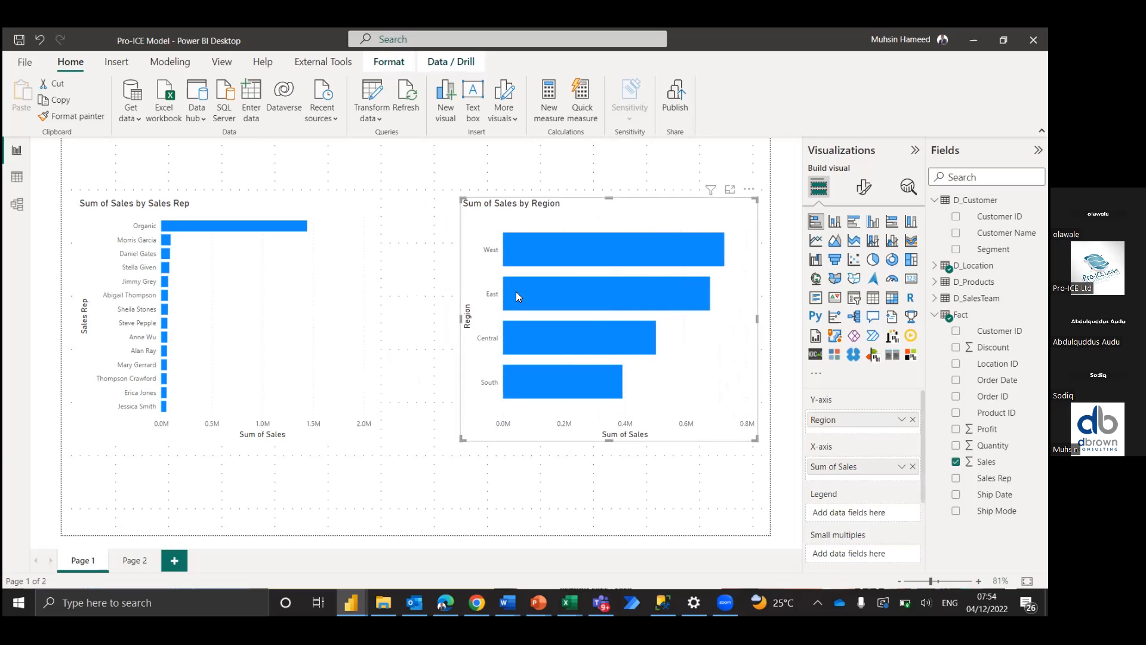
Widen the Sum of Sales by Region and Sum of Sales by Sales Rep charts toward each other, leaving only a narrow gap
{"action": "left_click_drag", "start_coordinate": [436, 325], "coordinate": [436, 322]}
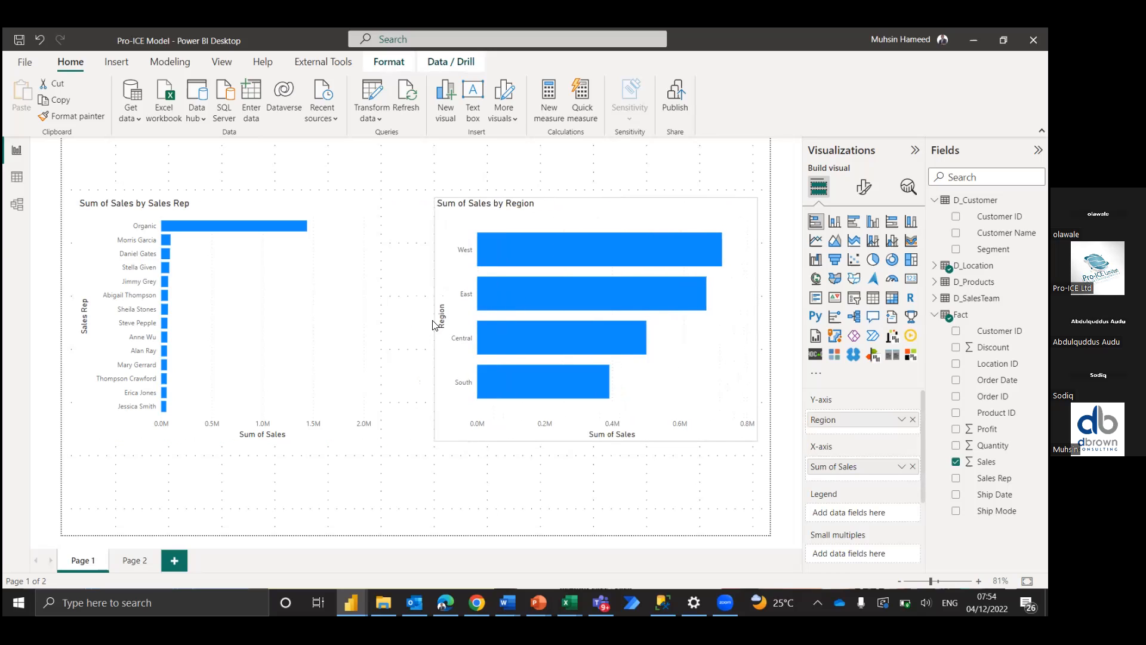
{"action": "left_click", "coordinate": [353, 293]}
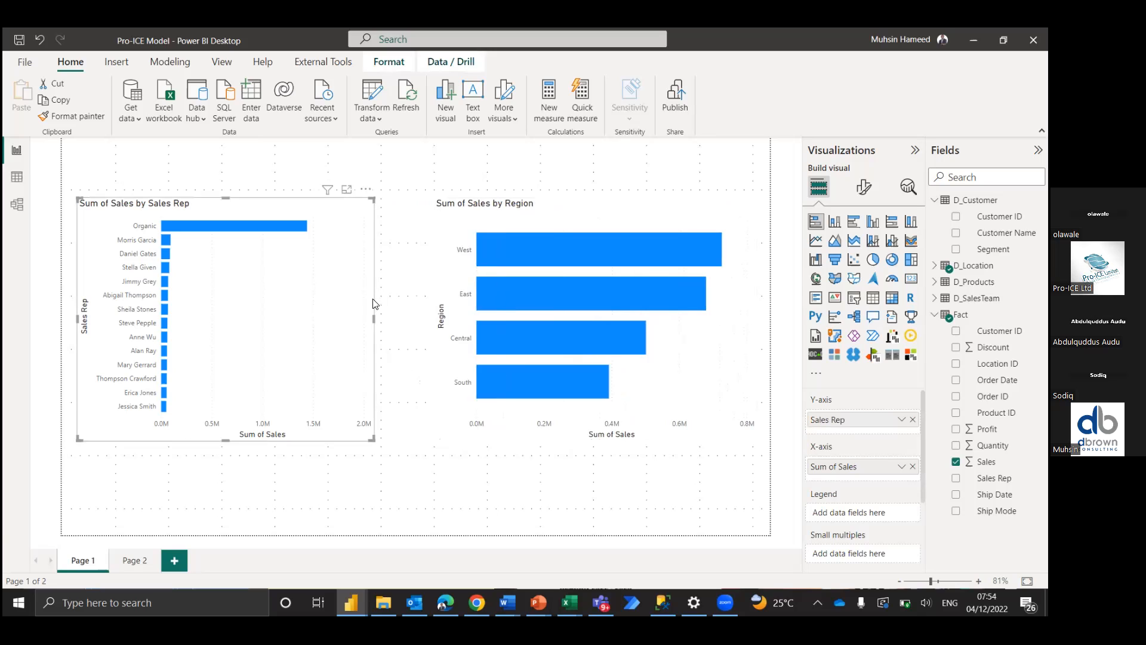
{"action": "left_click_drag", "start_coordinate": [375, 316], "coordinate": [416, 320]}
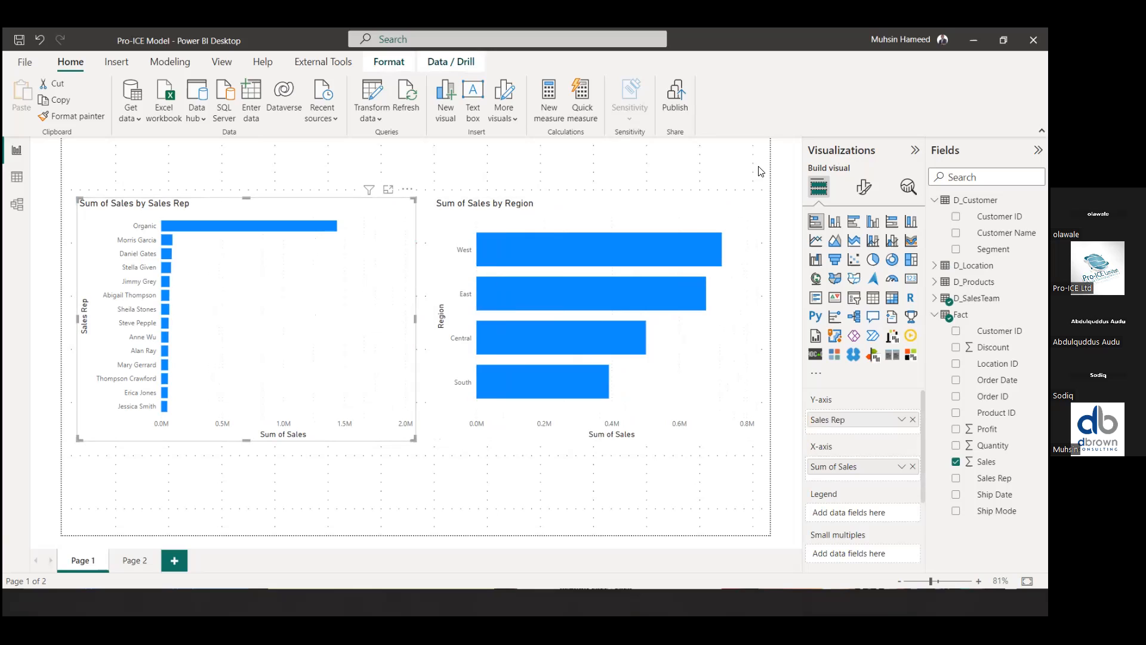
Look over the page and visual formatting options and try the Sum of Sales by Sales Rep visual as a pie chart
{"action": "left_click", "coordinate": [732, 171]}
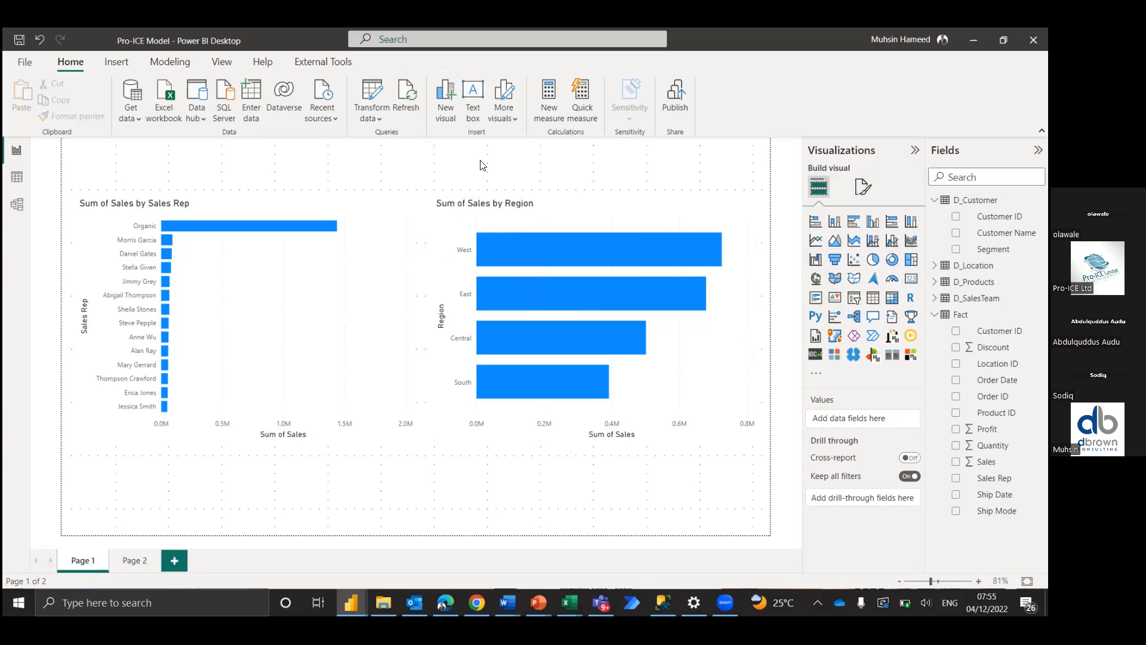
{"action": "left_click", "coordinate": [865, 190]}
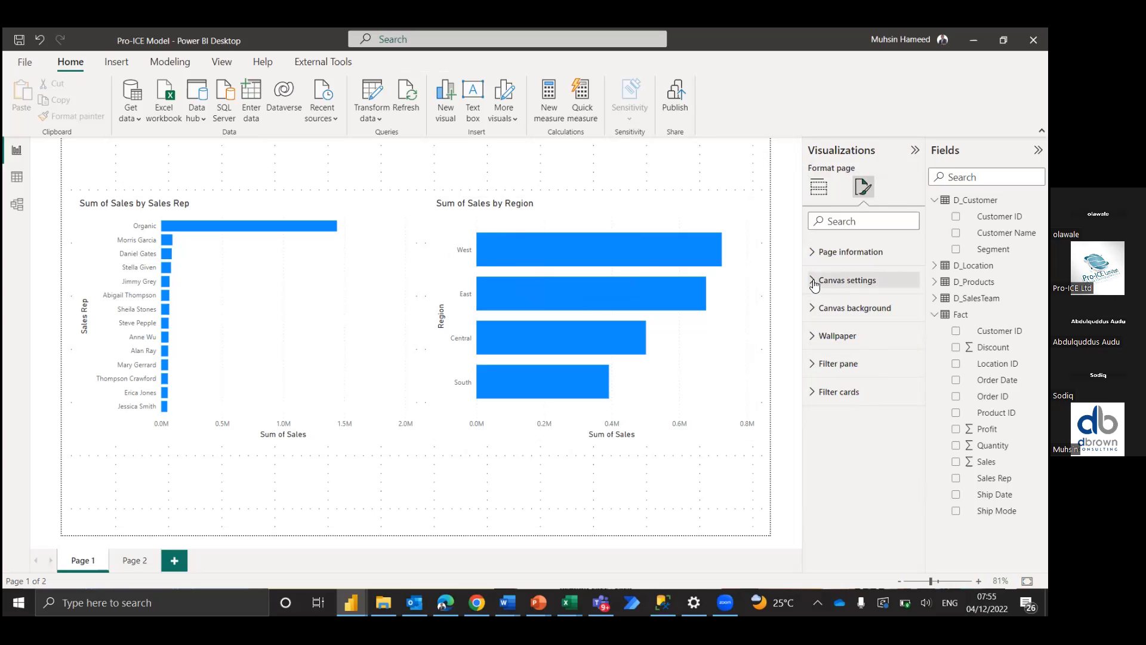
{"action": "left_click", "coordinate": [321, 298]}
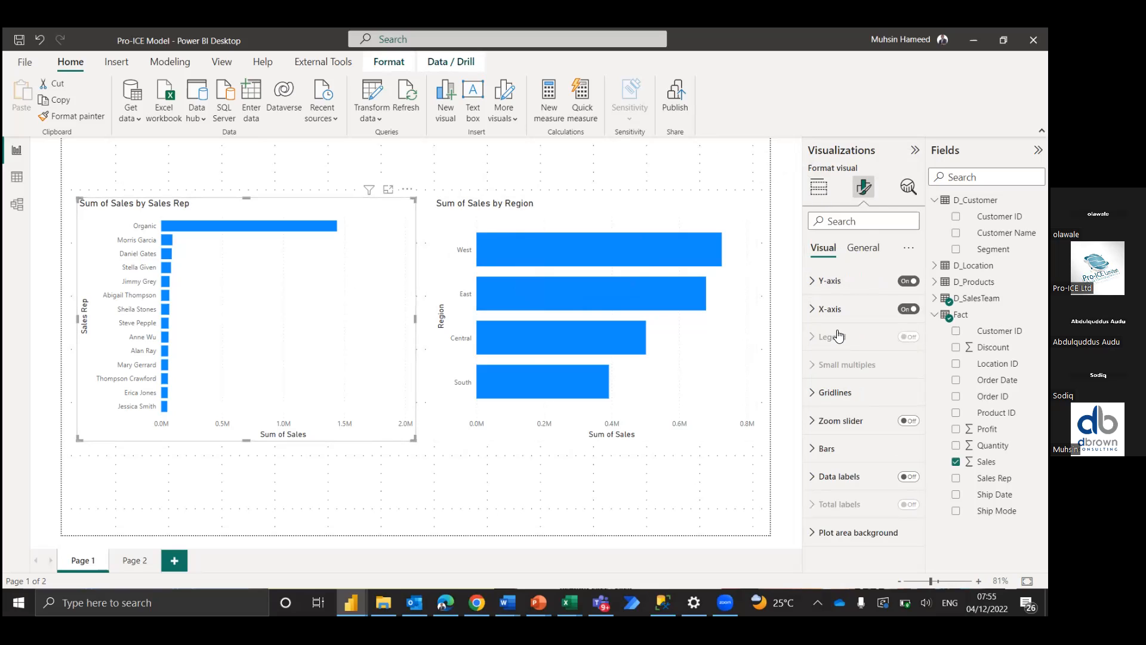
{"action": "left_click", "coordinate": [819, 187]}
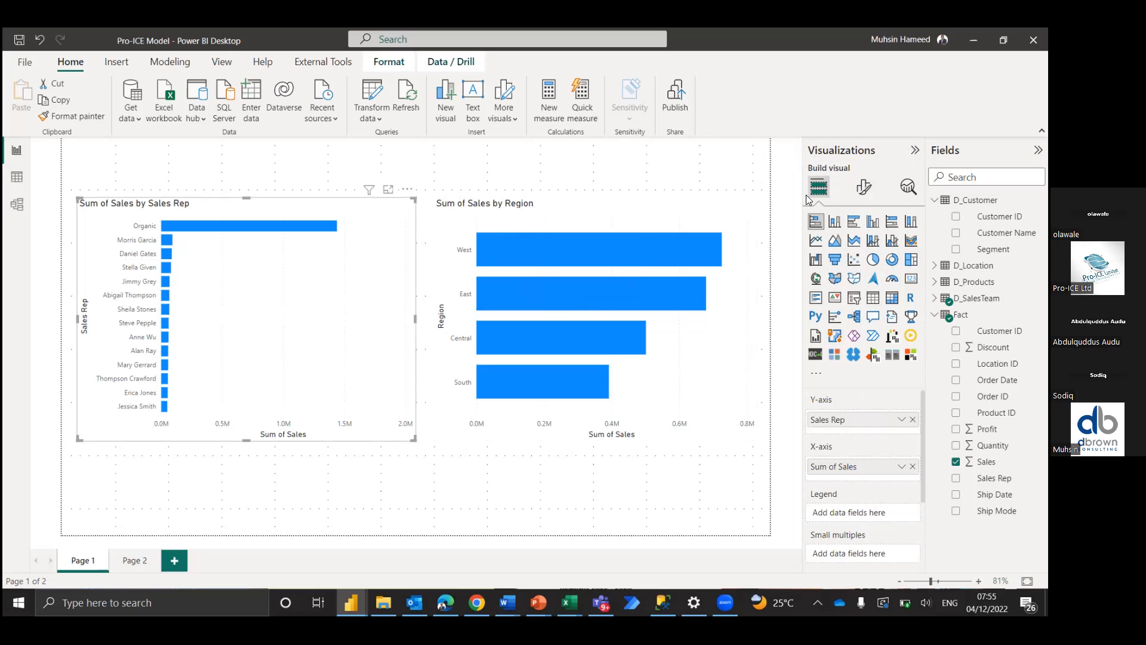
{"action": "left_click", "coordinate": [873, 260]}
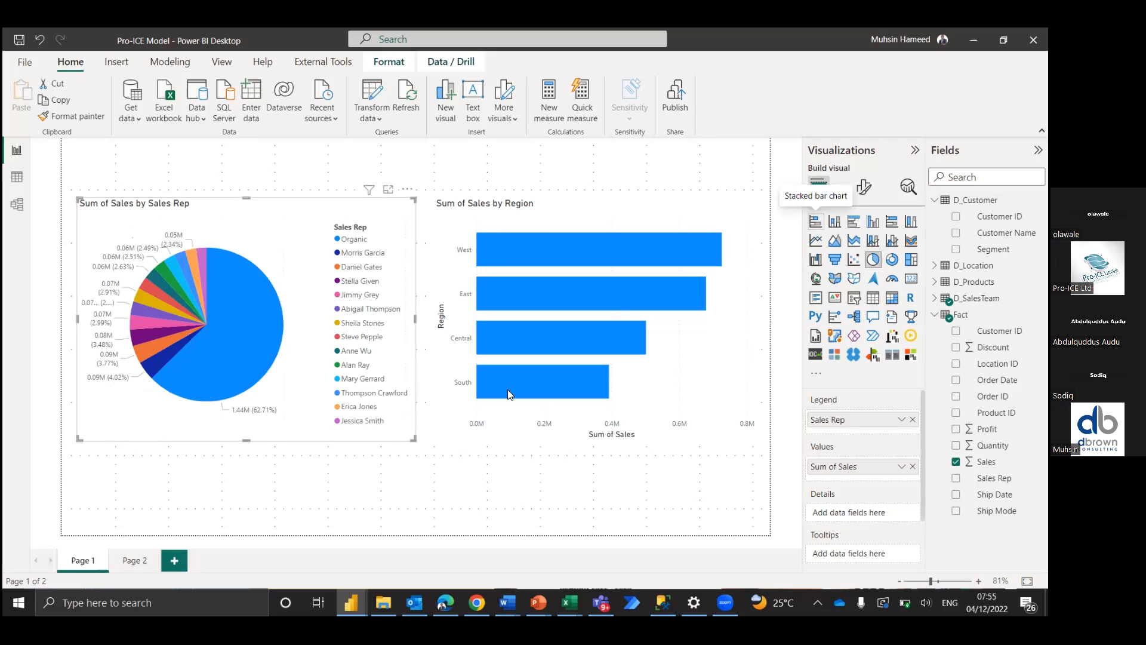
Add an empty stacked bar chart to the page and turn the sales rep pie chart back into a stacked bar chart
{"action": "left_click", "coordinate": [617, 499]}
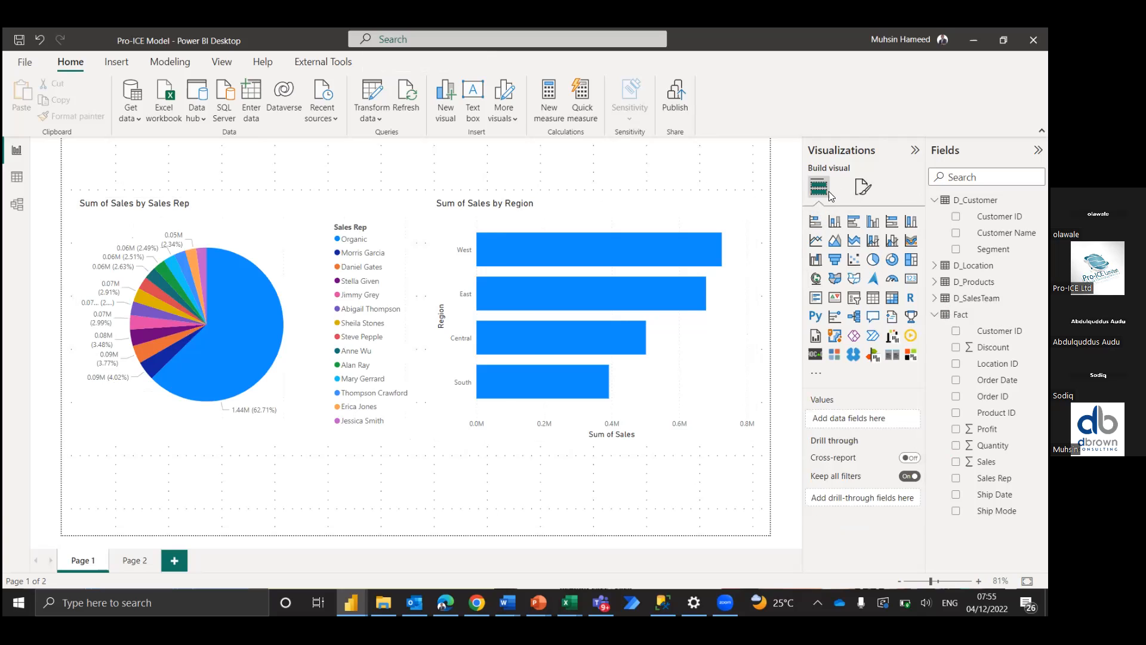
{"action": "left_click", "coordinate": [816, 223]}
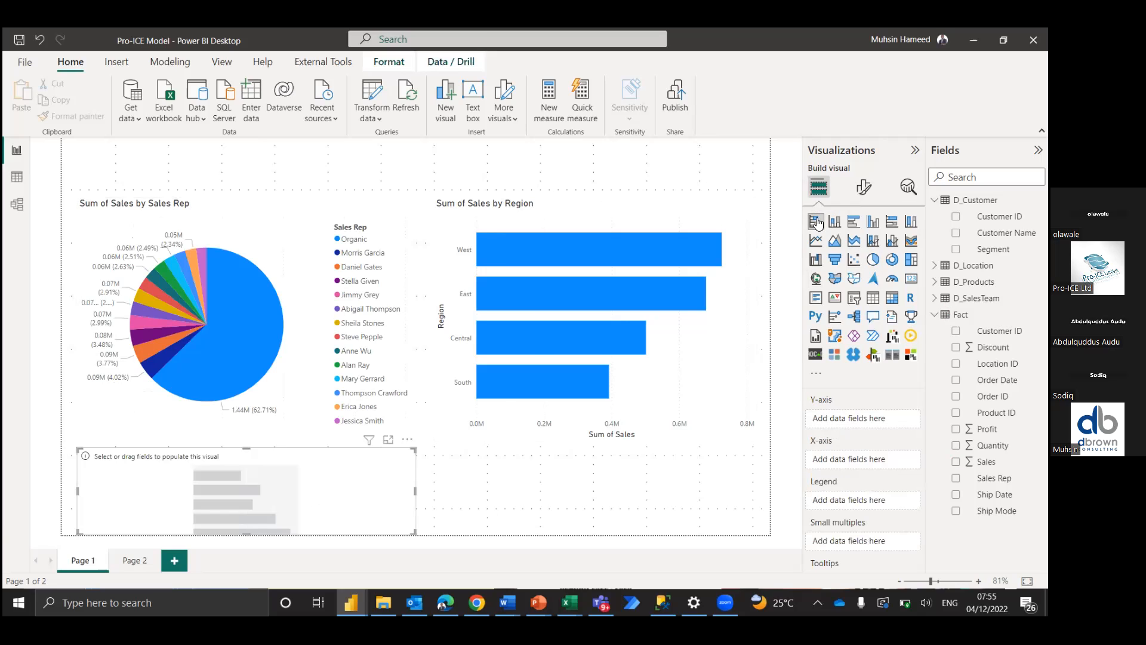
{"action": "left_click", "coordinate": [320, 218]}
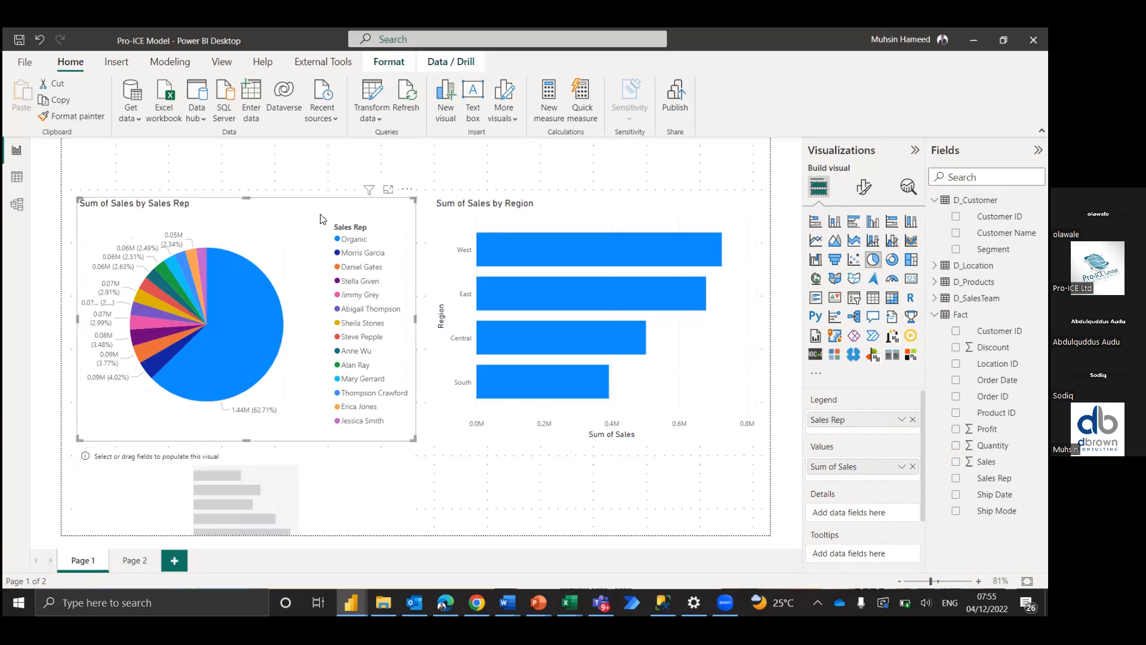
{"action": "left_click", "coordinate": [816, 221]}
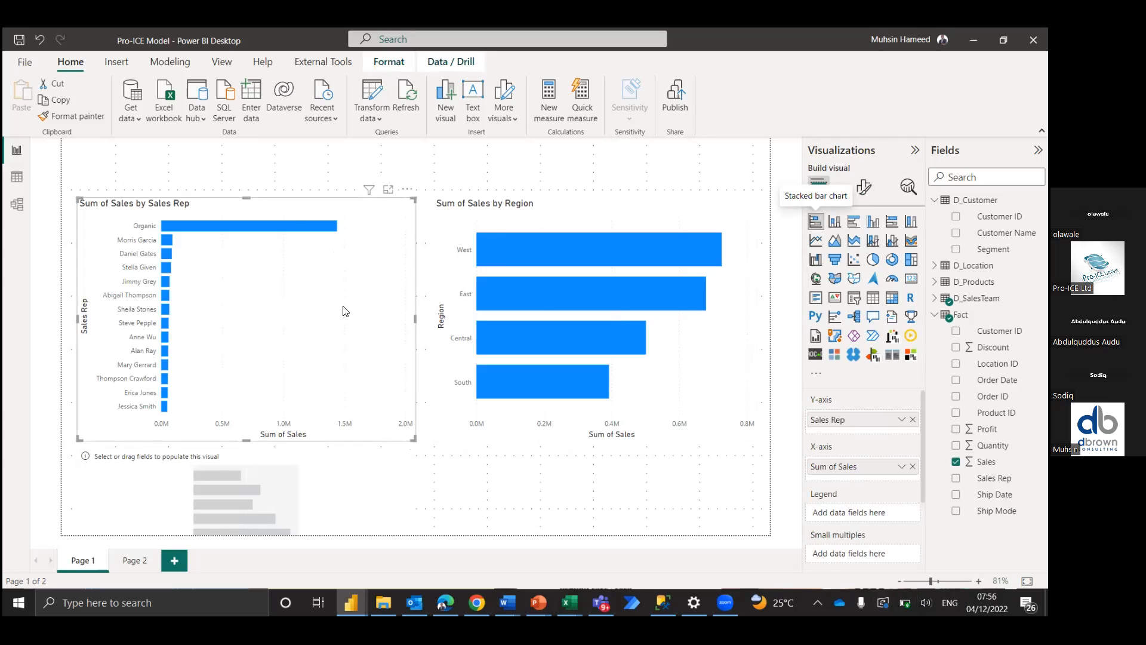
Turn off the Y-axis title of the Sum of Sales by Sales Rep chart
{"action": "left_click", "coordinate": [864, 191]}
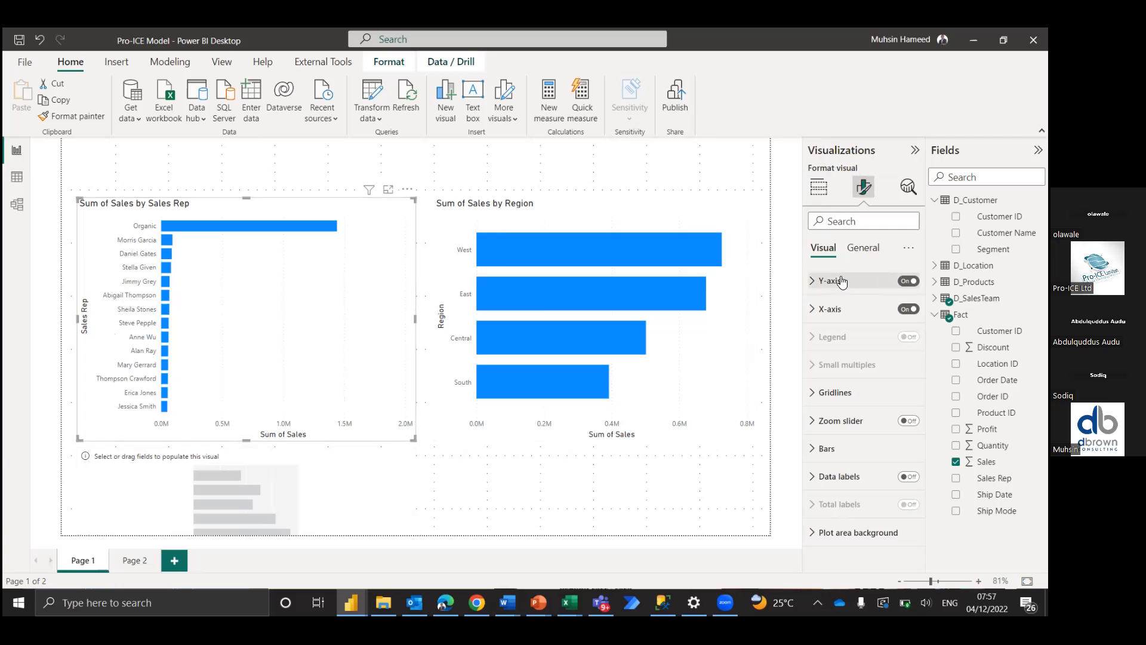
{"action": "left_click", "coordinate": [812, 290]}
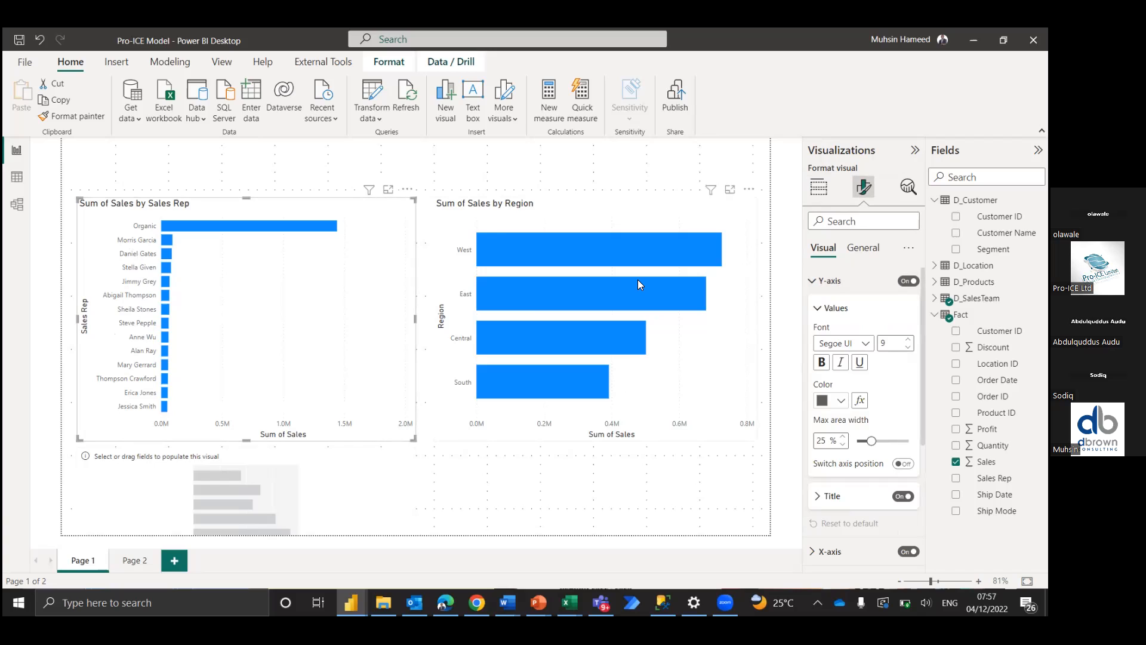
{"action": "left_click", "coordinate": [814, 282]}
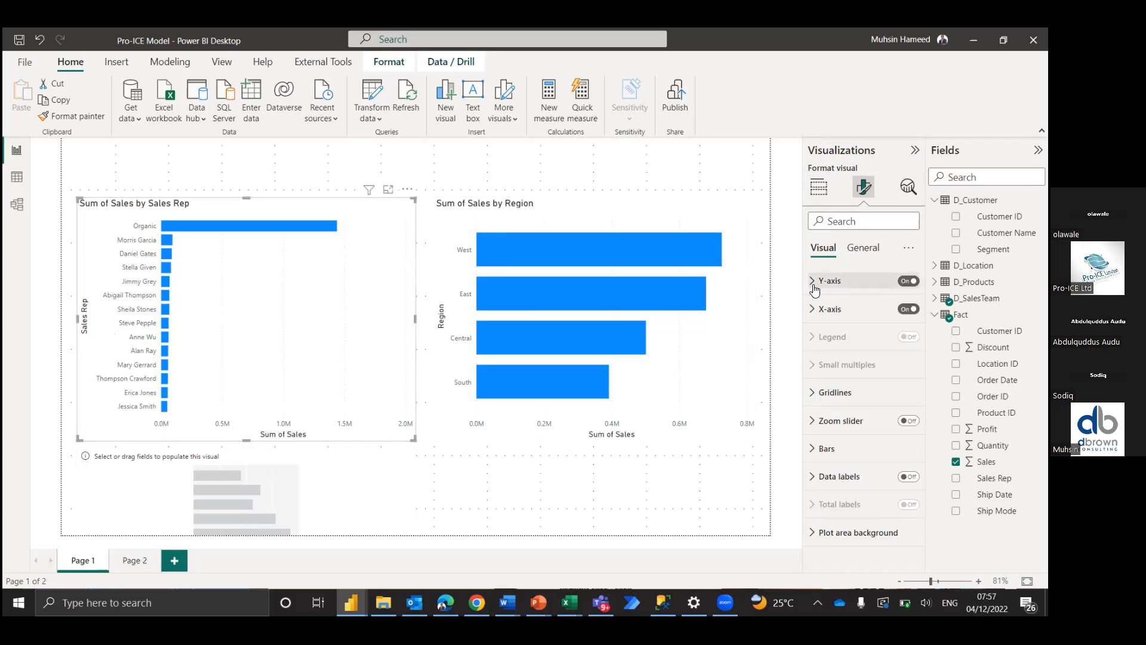
{"action": "left_click", "coordinate": [814, 288]}
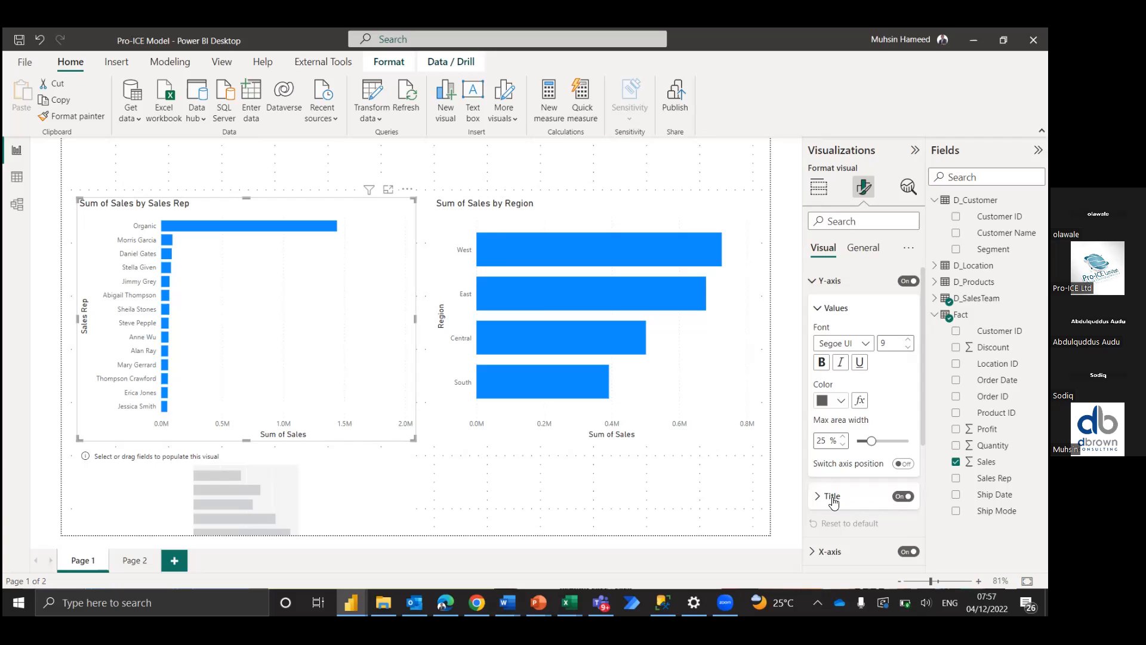
{"action": "left_click", "coordinate": [903, 497]}
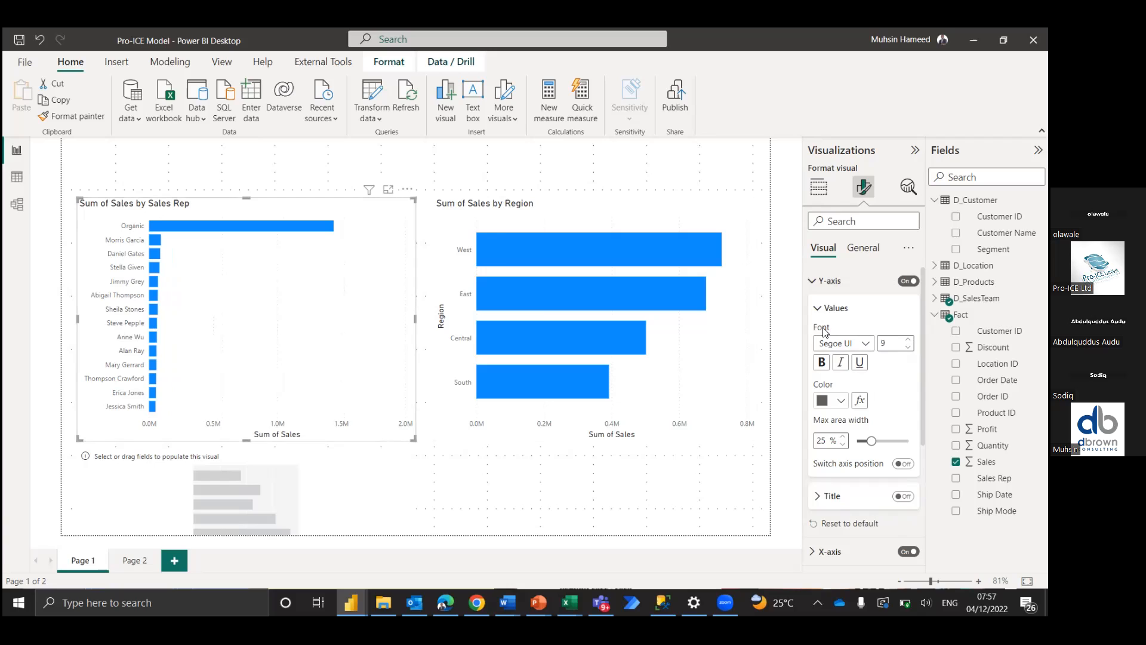
Set the sales rep chart's Y-axis labels to font size 12, non-bold, in the darkest shade of the dark blue theme color
{"action": "left_click", "coordinate": [823, 363]}
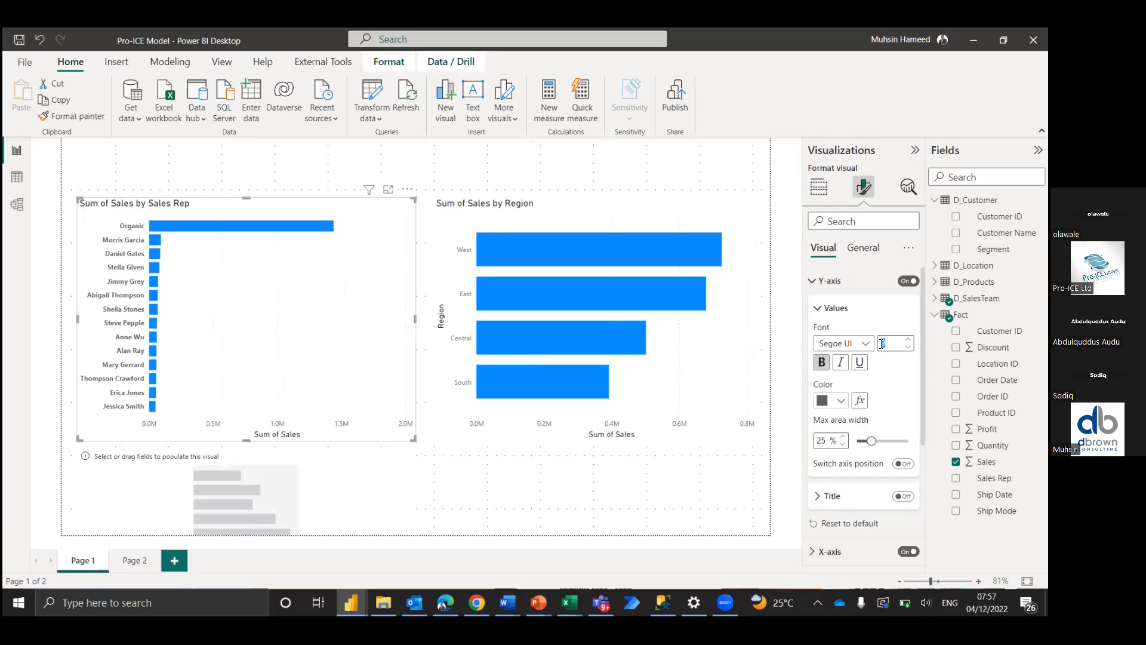
{"action": "left_click", "coordinate": [882, 344]}
{"action": "type", "text": "12"}
{"action": "key", "text": "Return"}
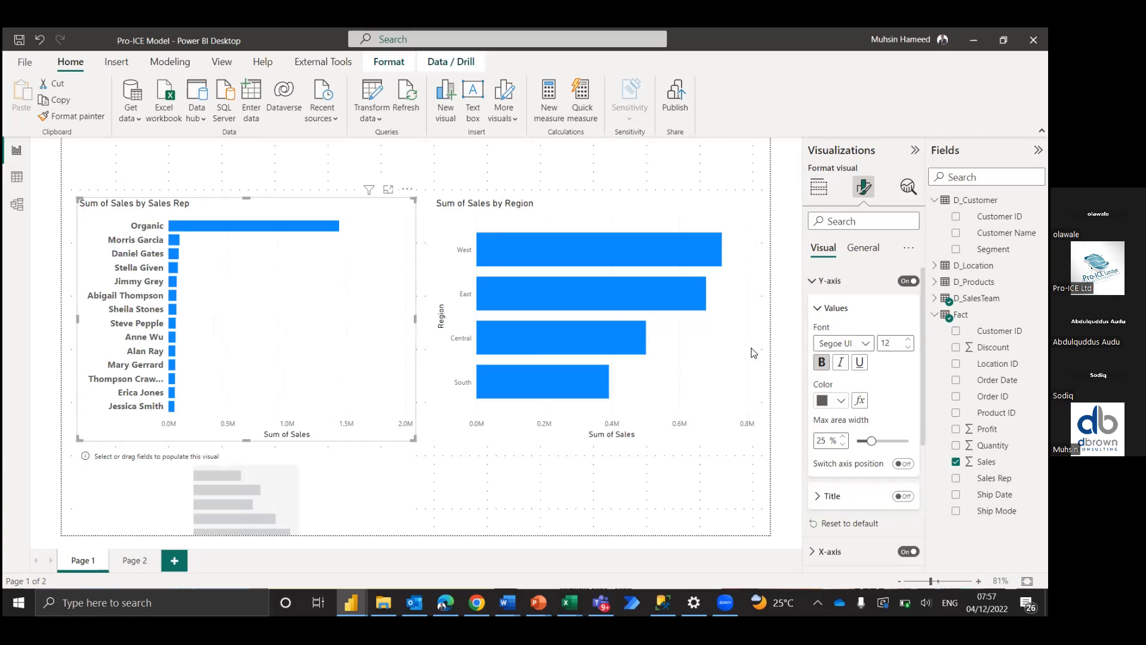
{"action": "left_click", "coordinate": [822, 362]}
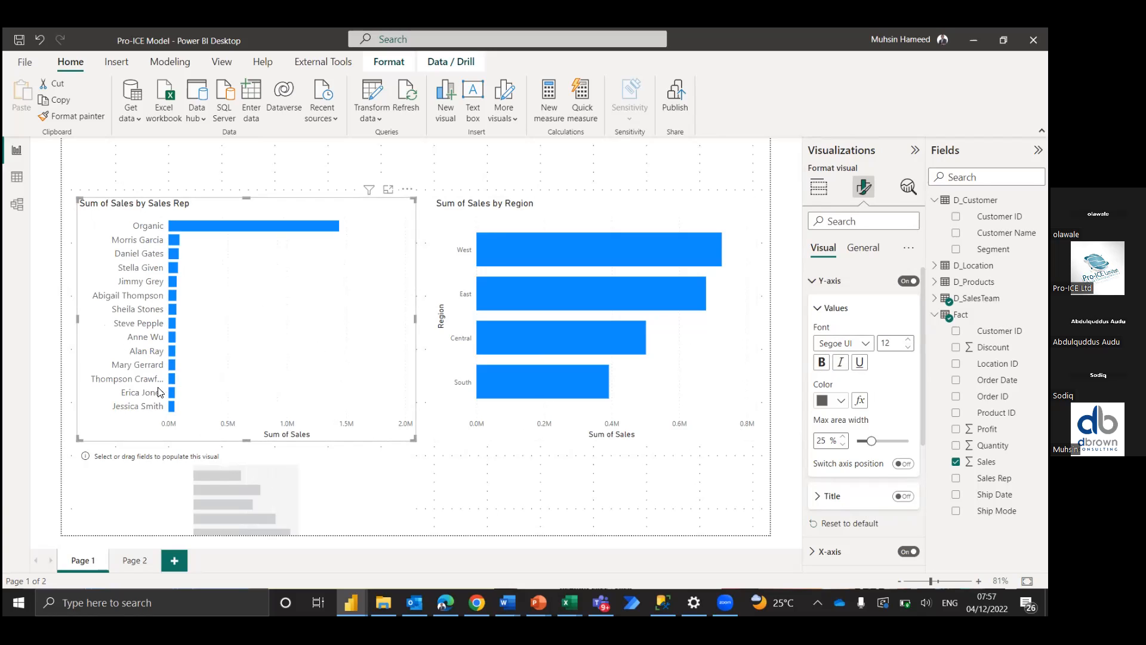
{"action": "left_click", "coordinate": [846, 400]}
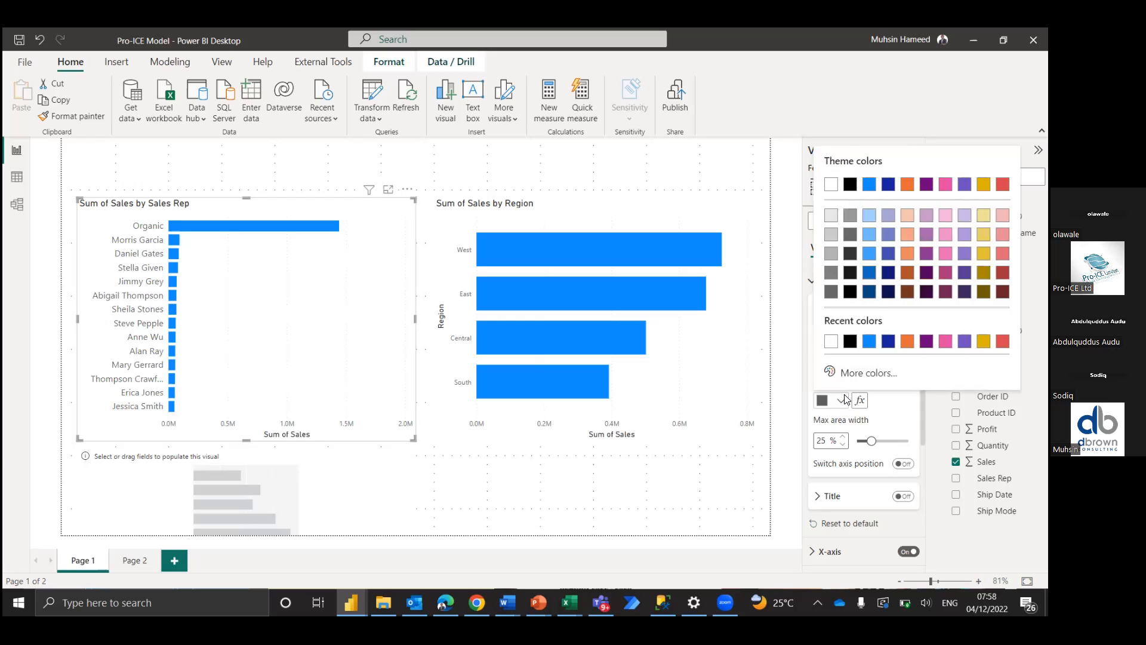
{"action": "left_click", "coordinate": [893, 291]}
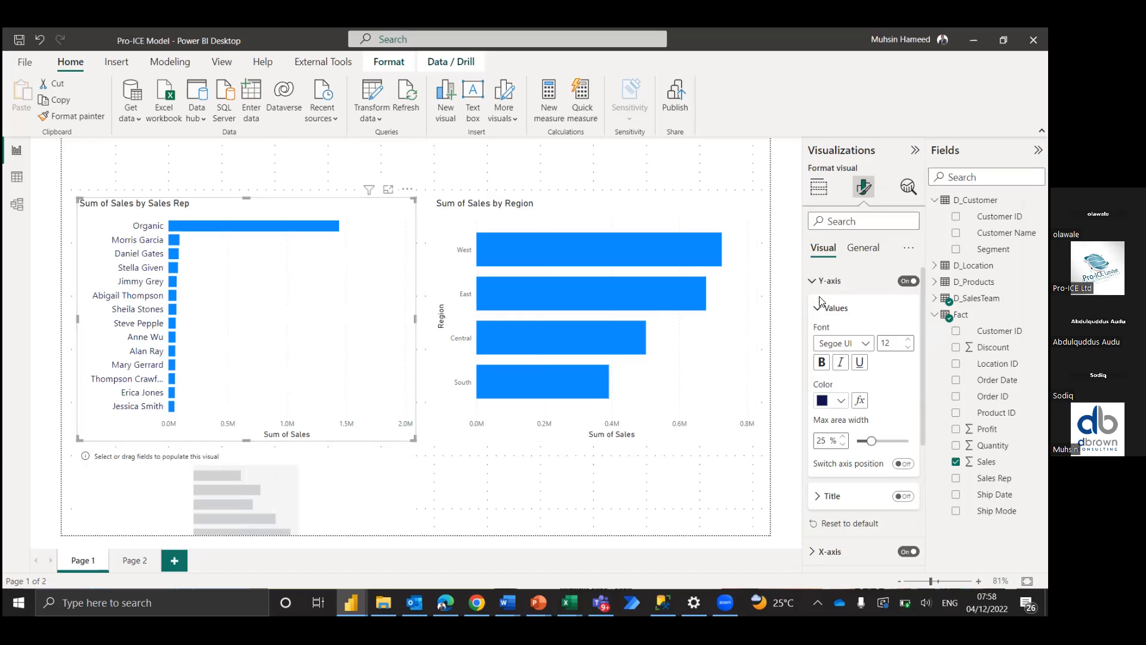
{"action": "left_click", "coordinate": [827, 280]}
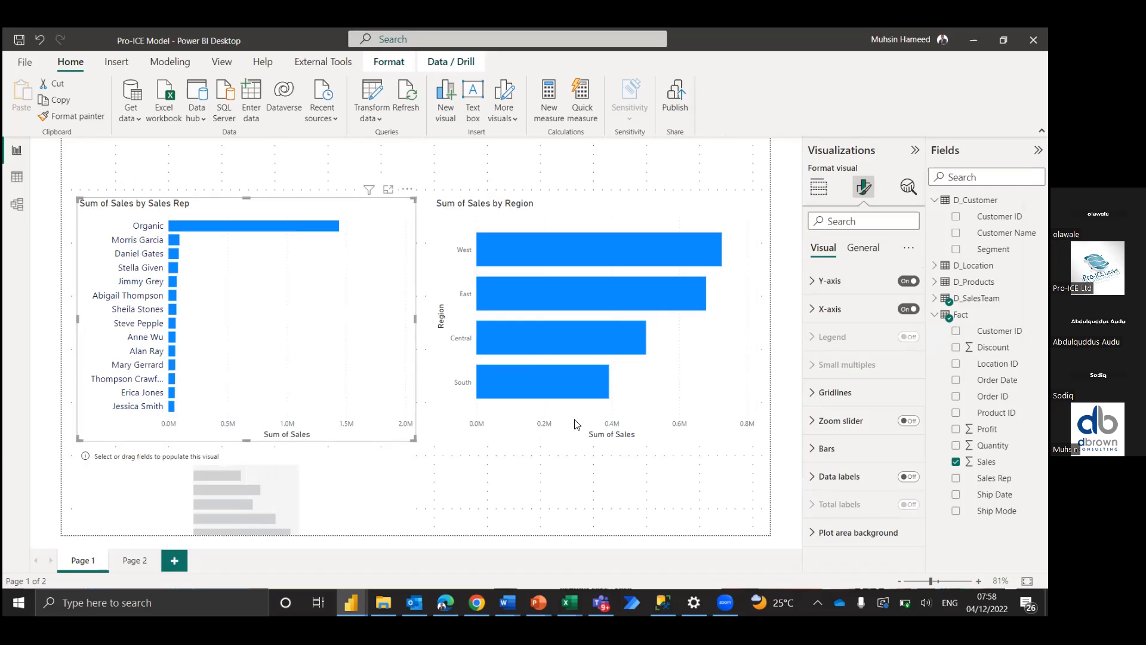
Turn off the X-axis title and the whole X-axis of the sales rep chart
{"action": "left_click", "coordinate": [818, 310]}
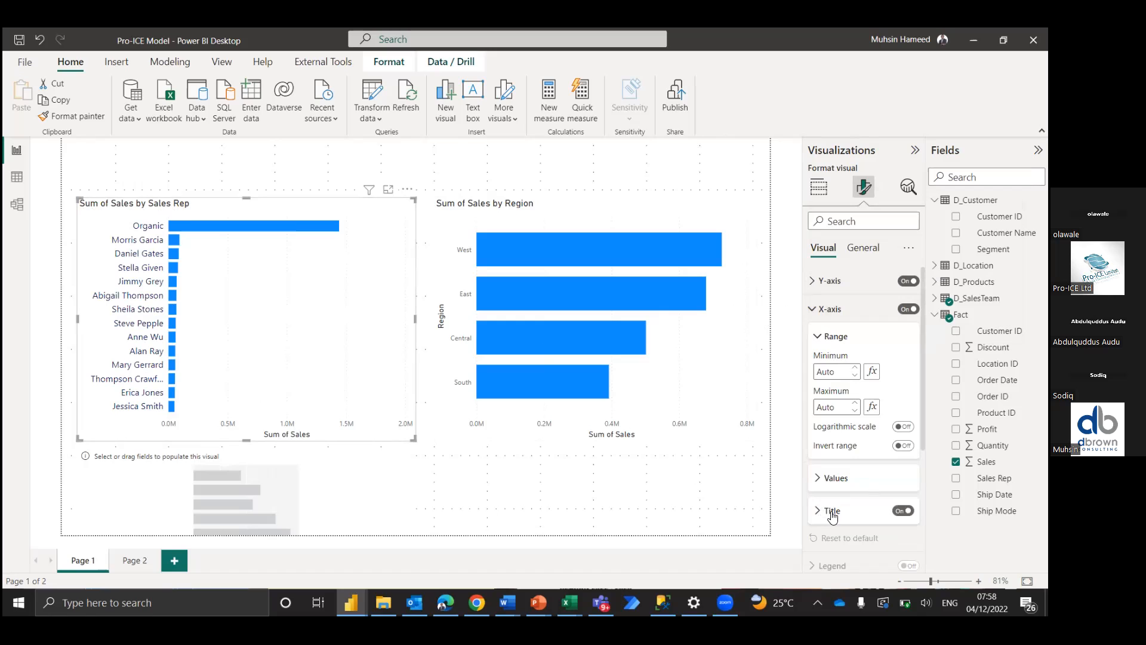
{"action": "left_click", "coordinate": [902, 512]}
{"action": "left_click", "coordinate": [901, 512]}
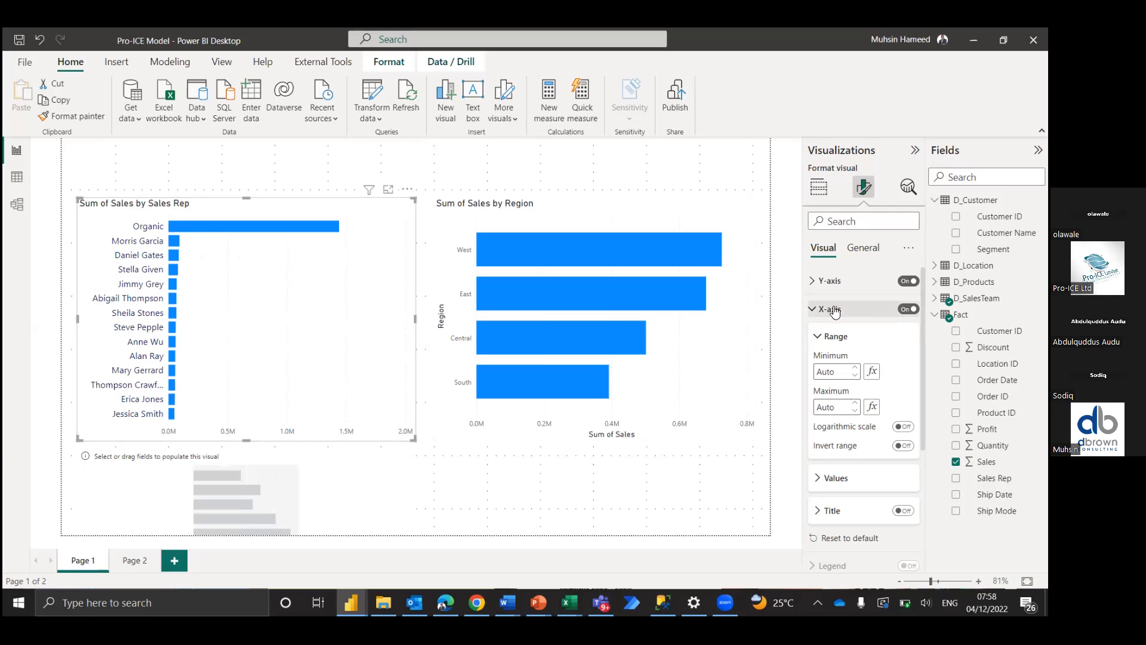
{"action": "left_click", "coordinate": [906, 310]}
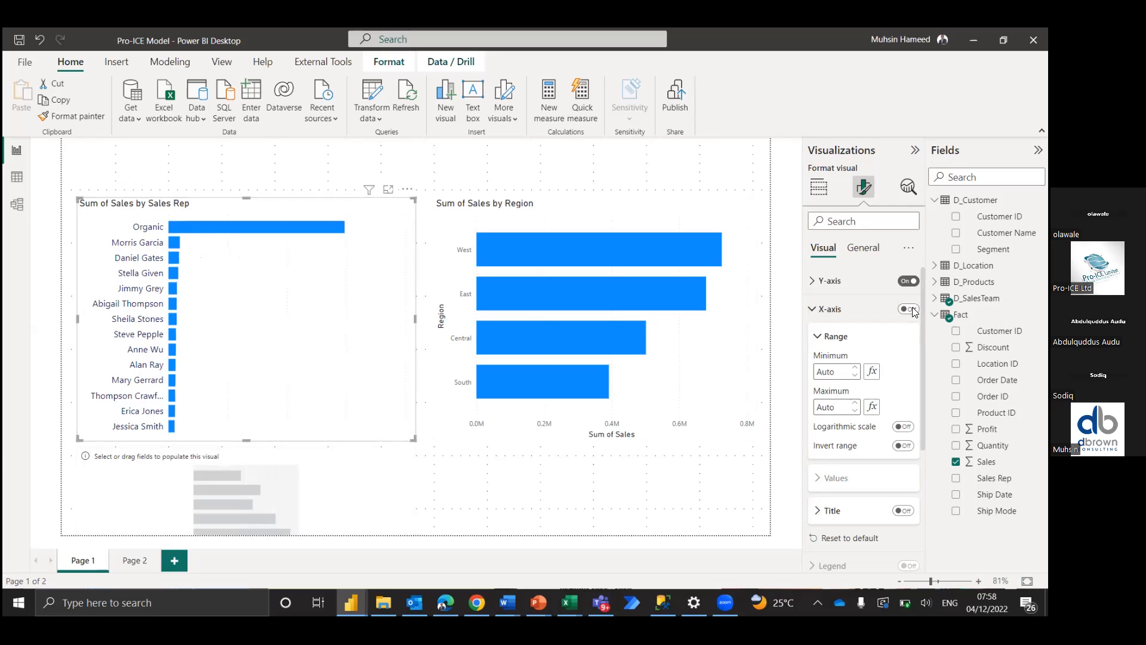
{"action": "left_click", "coordinate": [811, 310]}
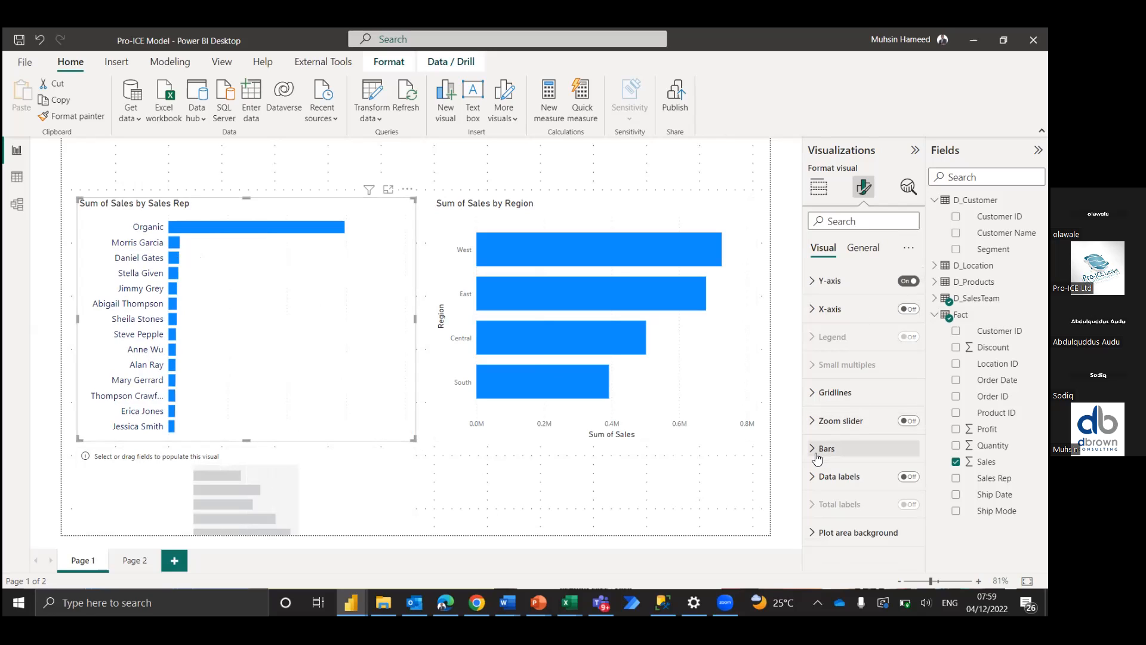
Change the default bar color of the sales rep chart to a golden yellow shade
{"action": "left_click", "coordinate": [872, 458]}
{"action": "scroll", "coordinate": [859, 438], "scroll_direction": "down", "scroll_amount": 2}
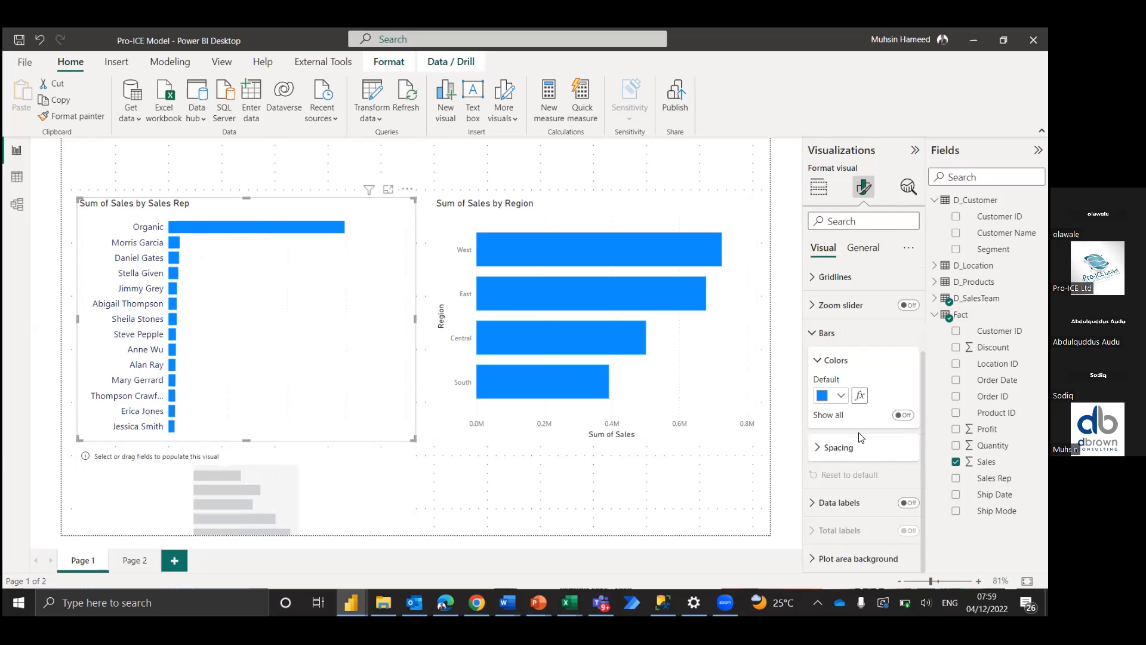
{"action": "left_click", "coordinate": [842, 397]}
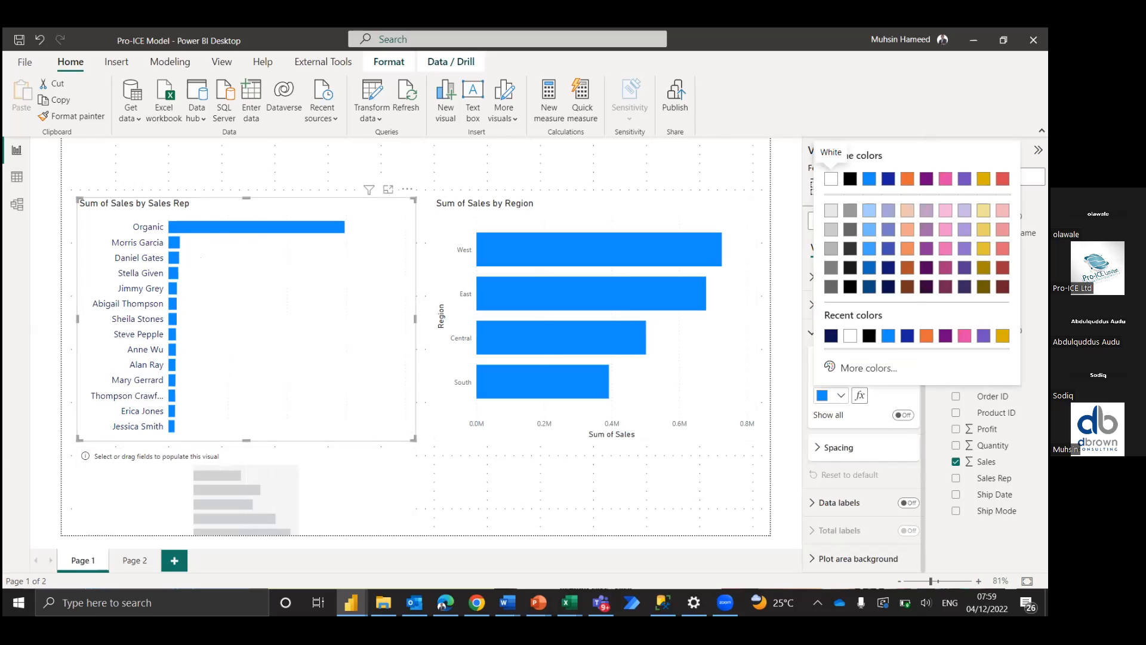
{"action": "left_click", "coordinate": [984, 249]}
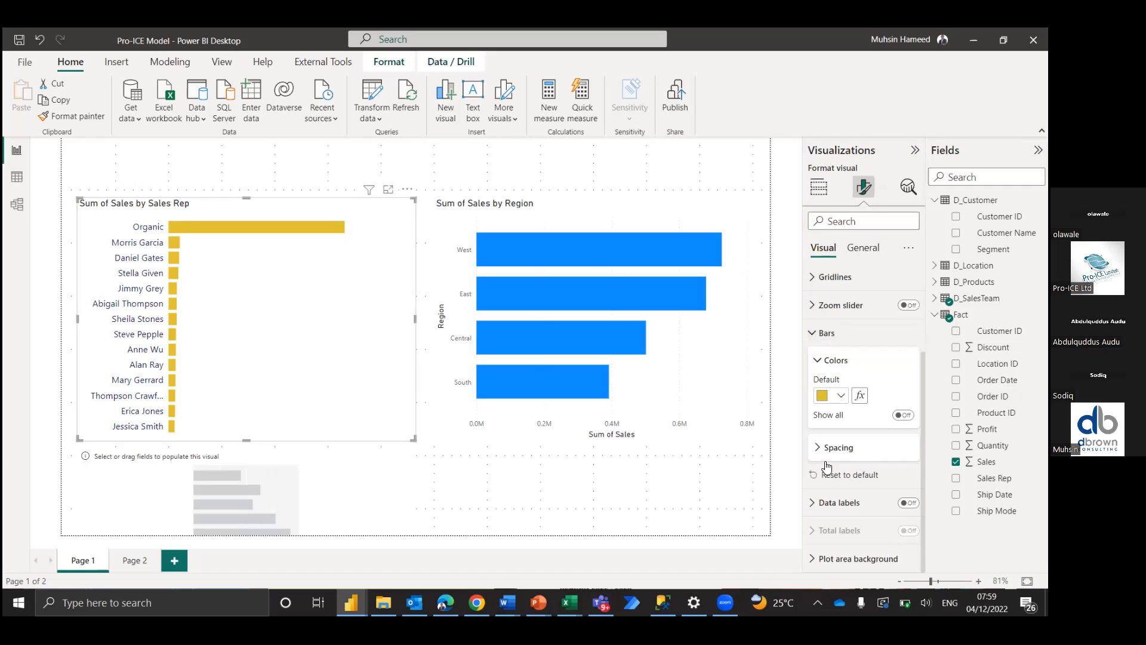
{"action": "left_click", "coordinate": [826, 330]}
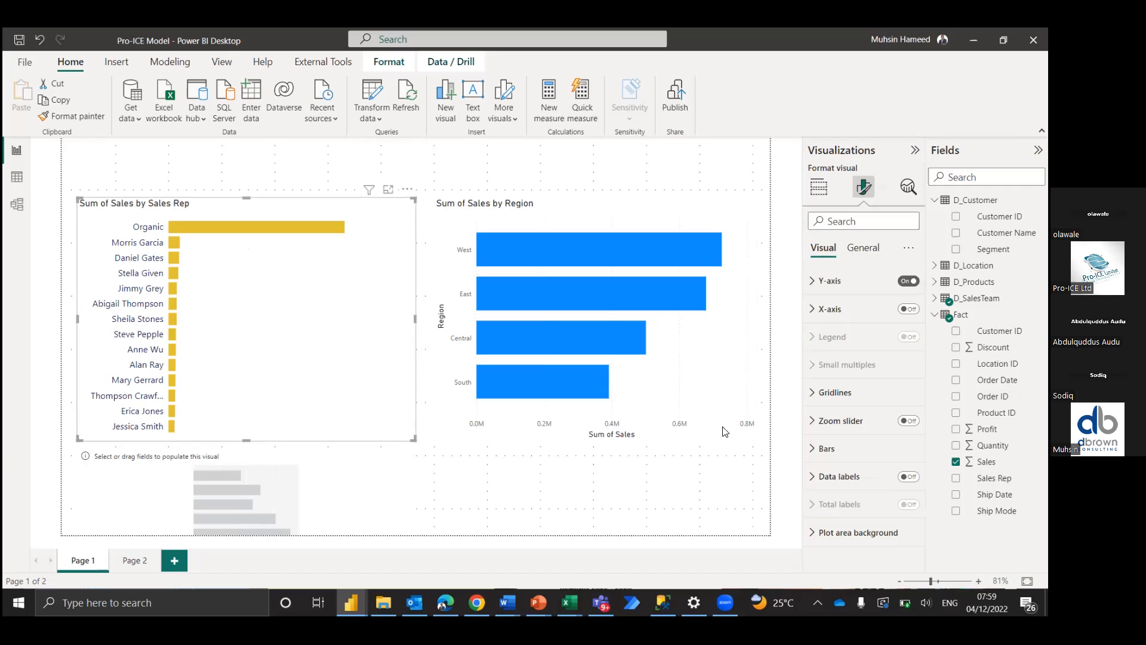
Turn on data labels for the sales rep chart and review the label position options, keeping Auto
{"action": "left_click", "coordinate": [817, 481]}
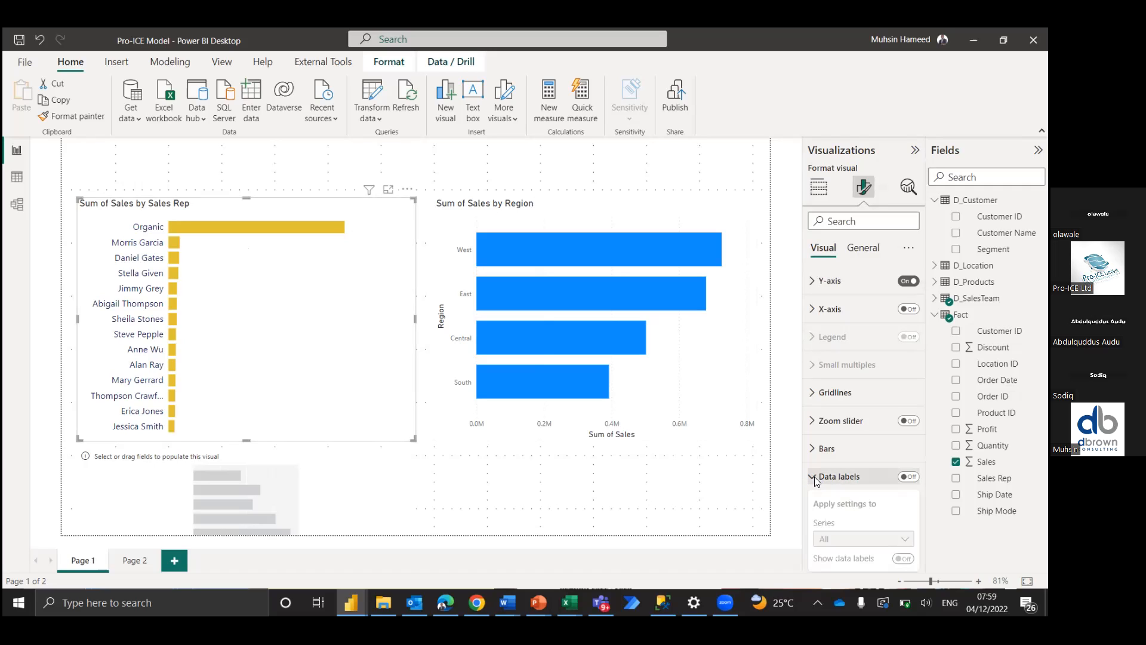
{"action": "scroll", "coordinate": [876, 381], "scroll_direction": "down", "scroll_amount": 3}
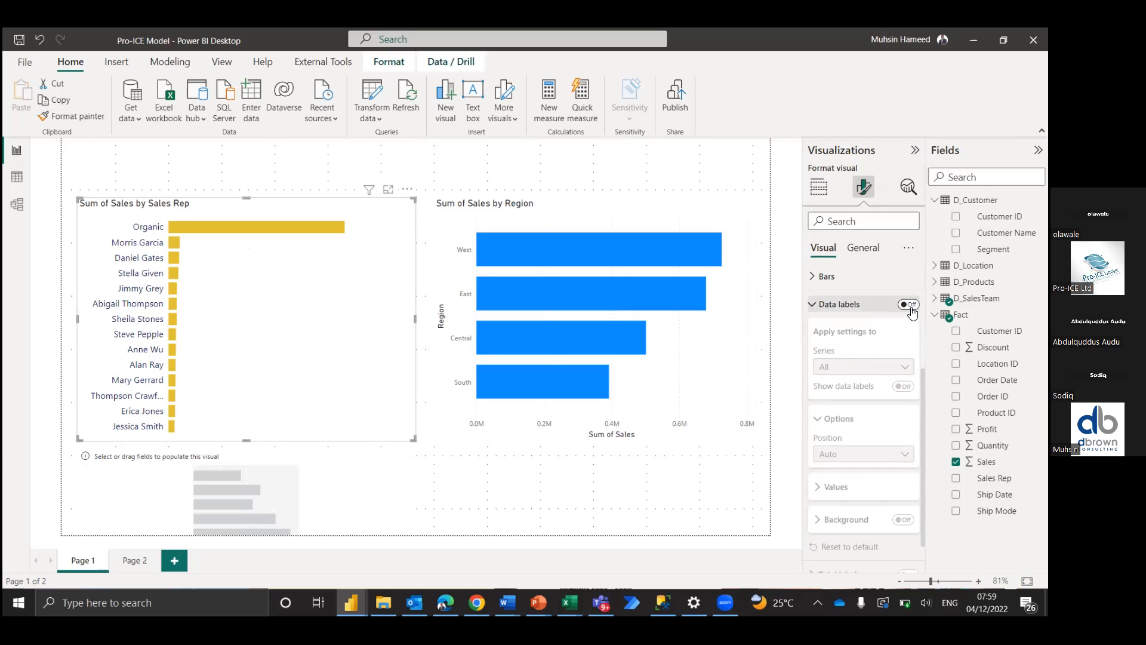
{"action": "left_click", "coordinate": [910, 306]}
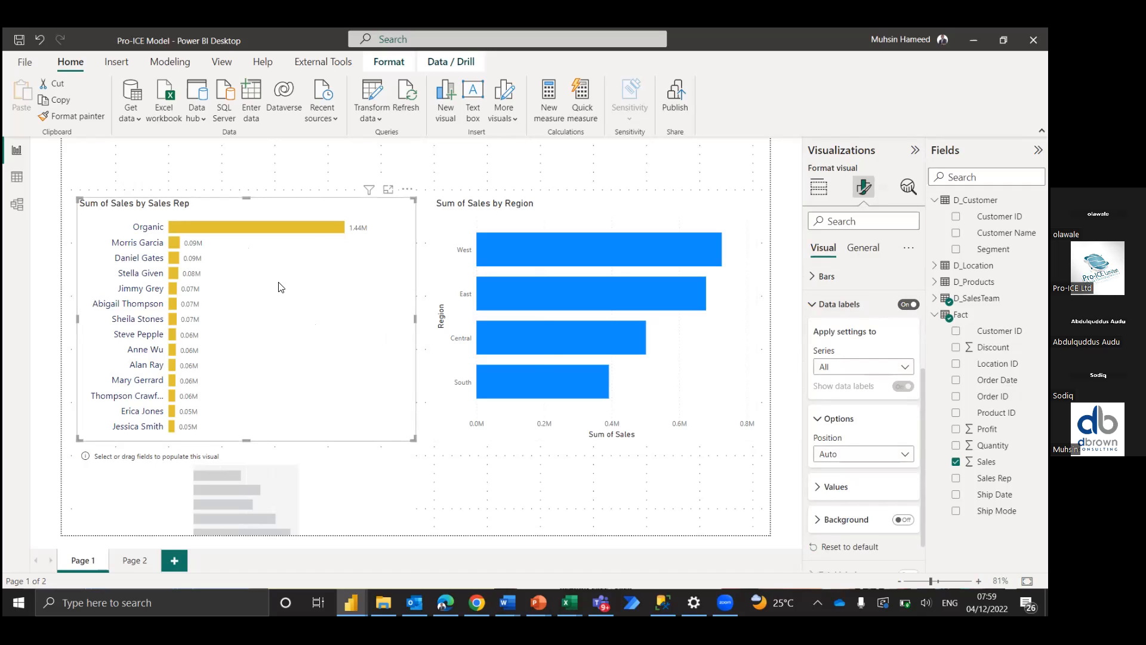
{"action": "left_click", "coordinate": [871, 459]}
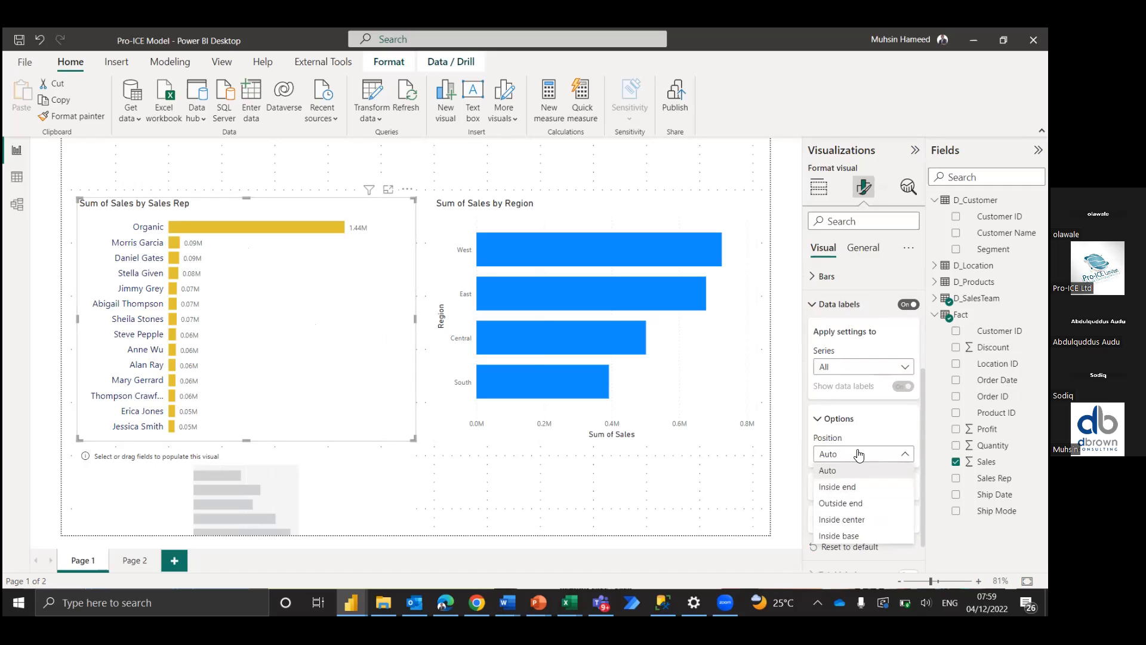
{"action": "left_click", "coordinate": [417, 323]}
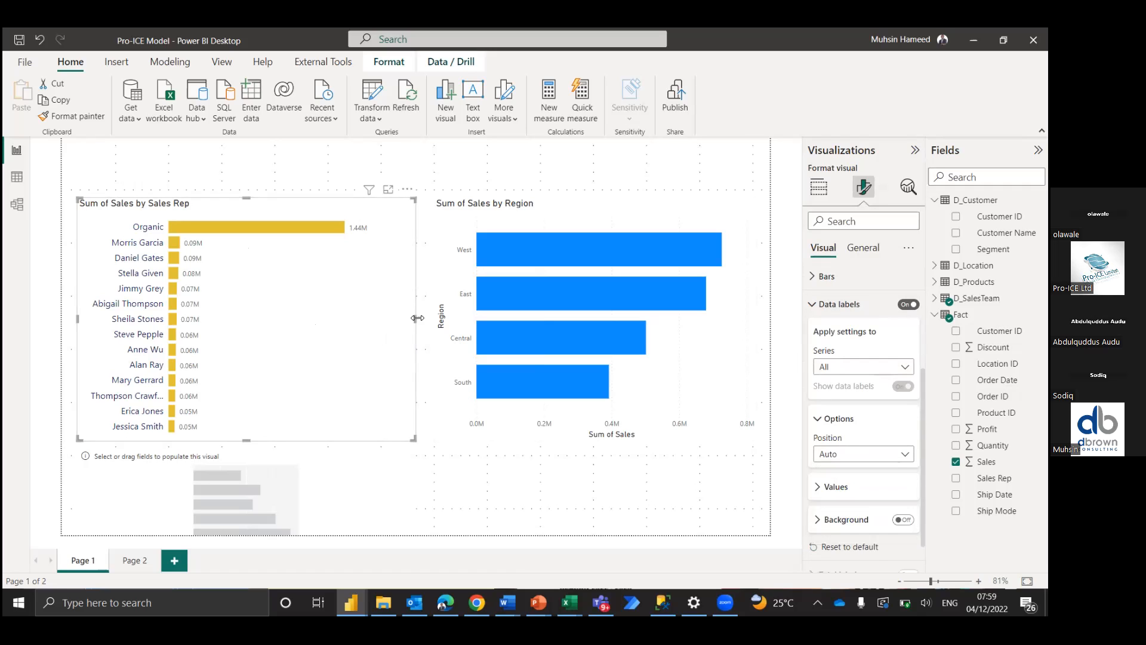
Narrow the sales rep chart to test how its data labels fit, and widen it again to slightly short of the region chart
{"action": "left_click_drag", "start_coordinate": [417, 318], "coordinate": [299, 316]}
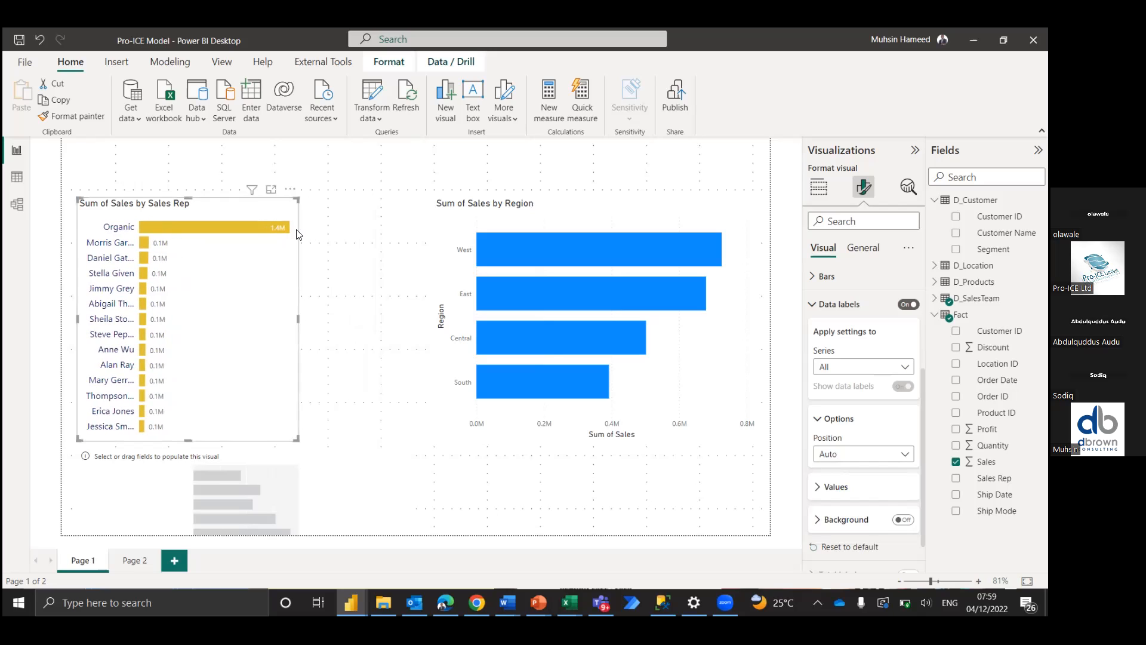
{"action": "mouse_move", "coordinate": [265, 234]}
{"action": "left_click_drag", "start_coordinate": [298, 317], "coordinate": [385, 316]}
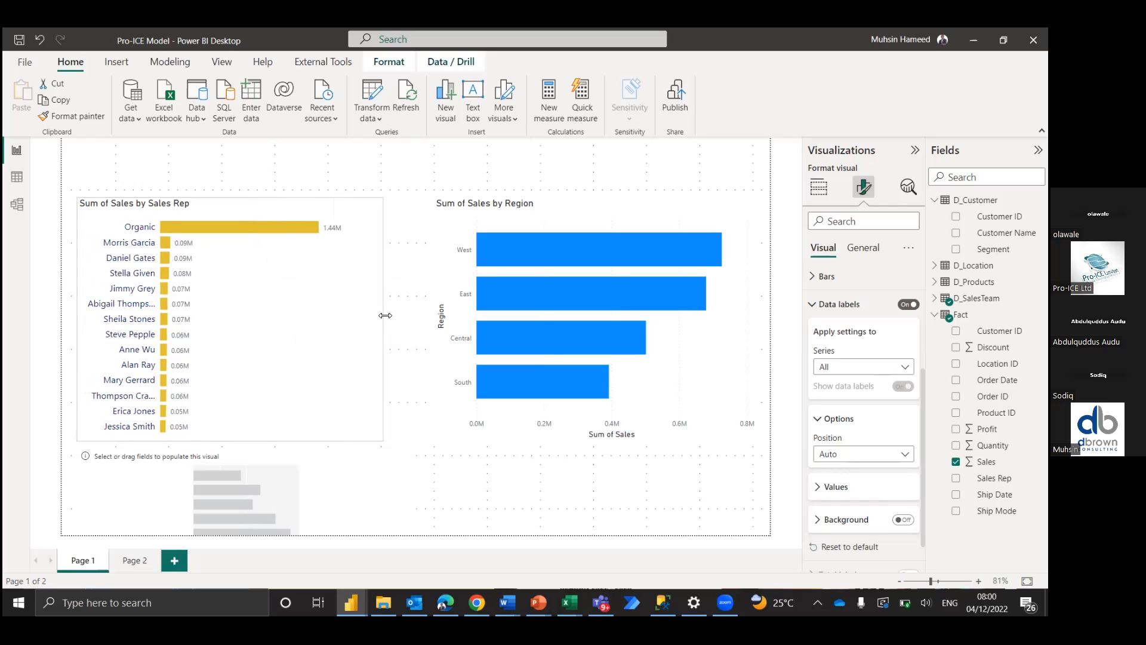